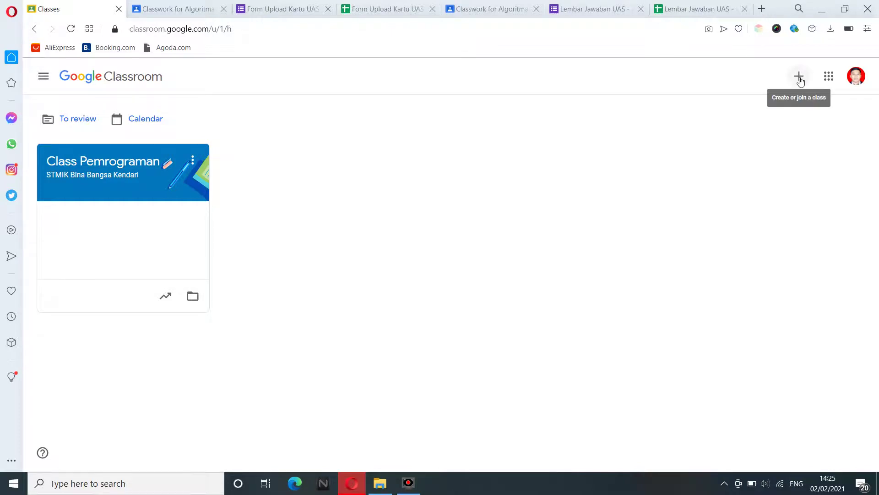
# Start creating a new class and acknowledge the school-use notice.
pyautogui.click(799, 77)
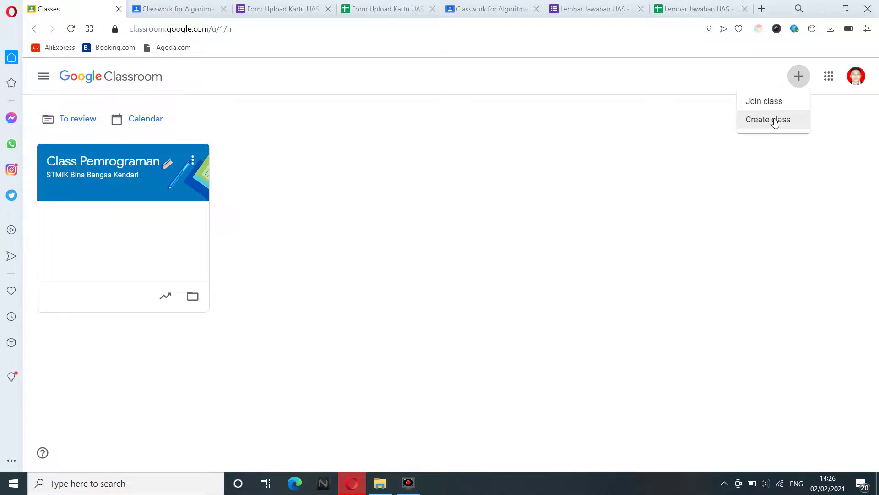
pyautogui.click(774, 122)
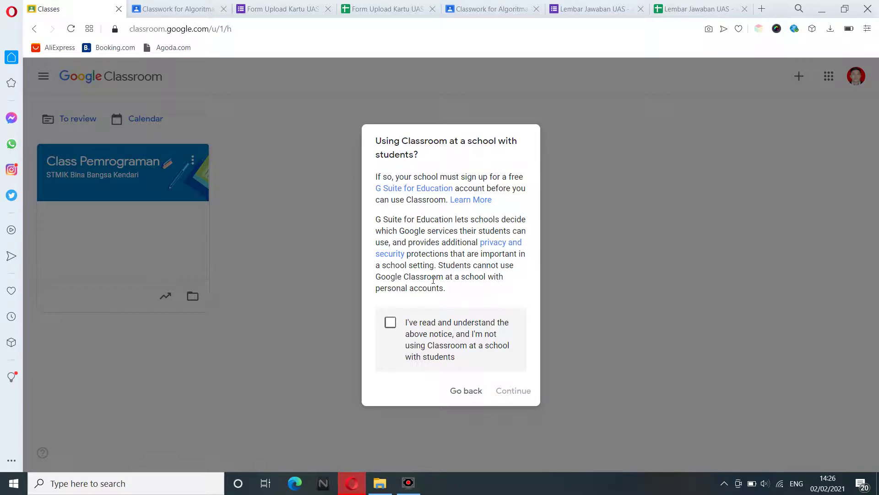
pyautogui.click(411, 327)
# Enter 'Algoritma dan Pemrograman' as the class name, section and subject.
pyautogui.click(506, 395)
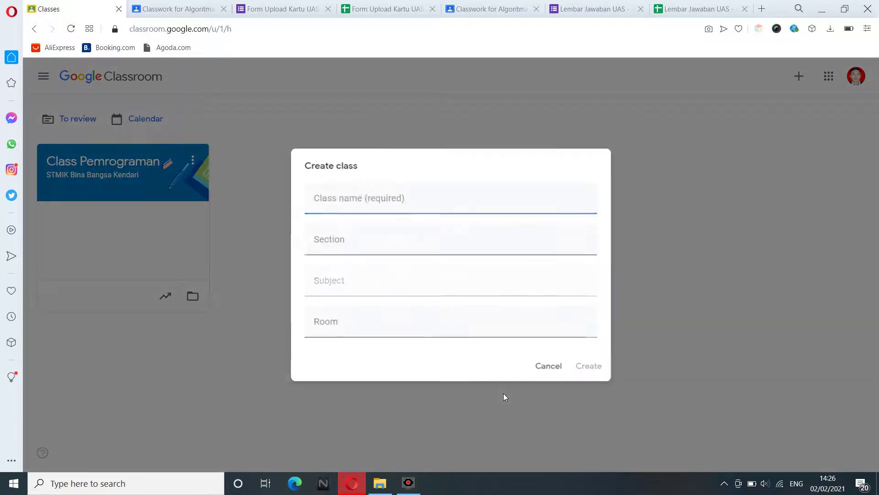
pyautogui.click(336, 204)
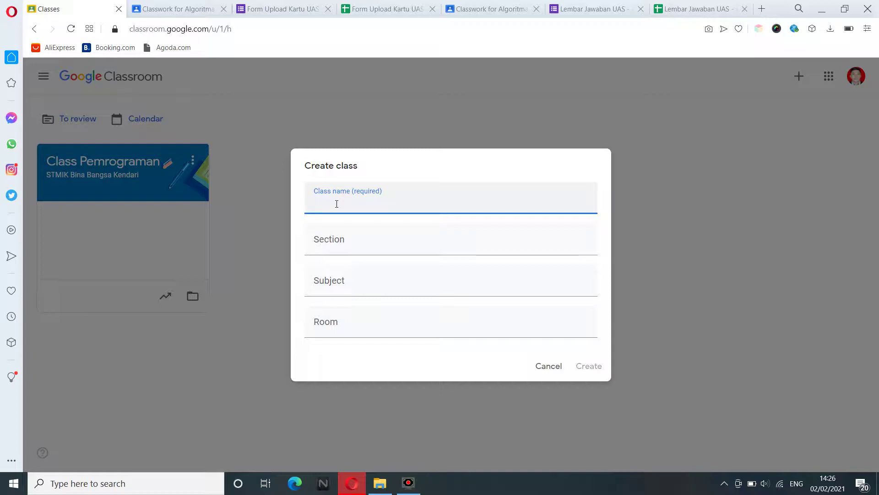
pyautogui.write('Algoritma dan Pemrograman')
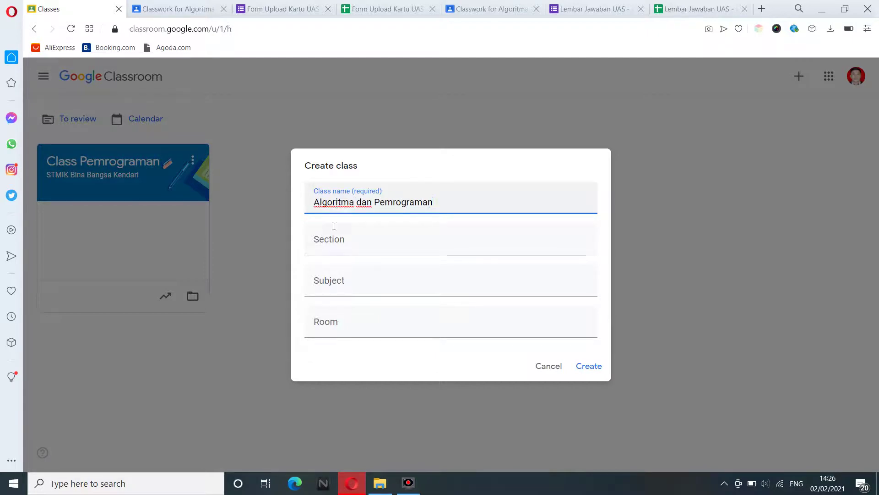
pyautogui.click(332, 252)
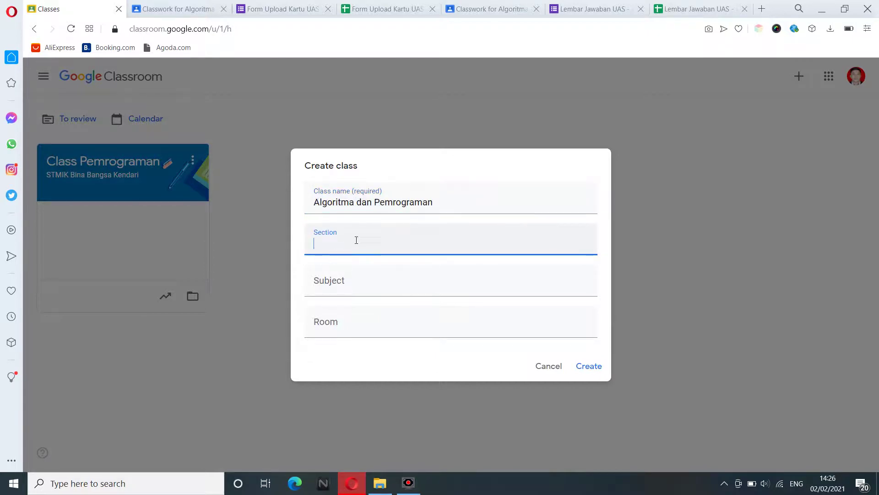
pyautogui.tripleClick(379, 202)
pyautogui.hotkey('ctrl', 'c')
pyautogui.click(348, 248)
pyautogui.hotkey('ctrl', 'v')
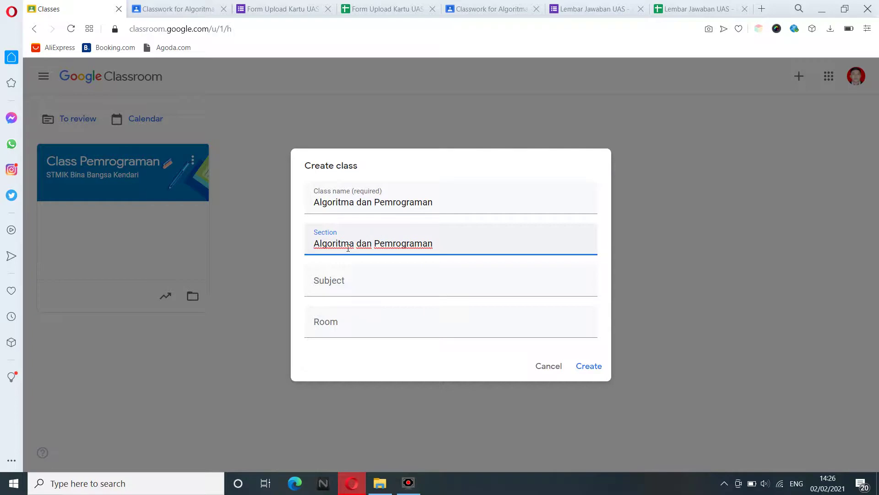
pyautogui.click(339, 282)
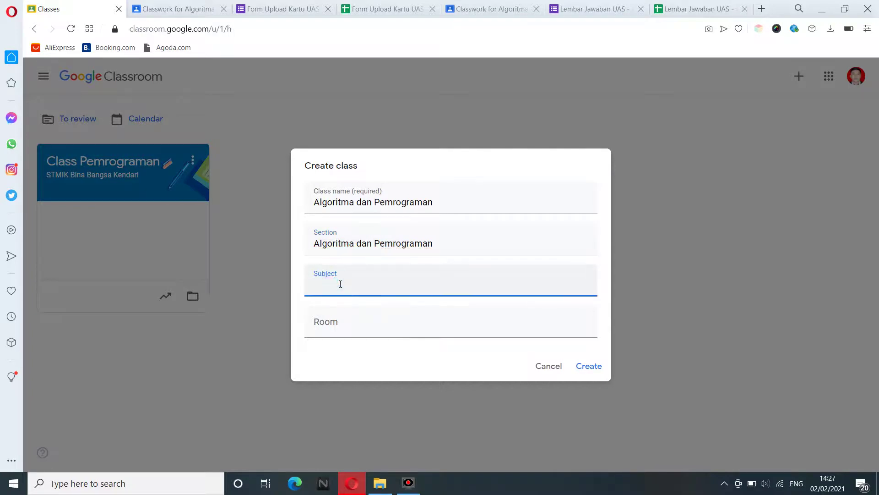
pyautogui.hotkey('ctrl', 'v')
# Set the room to SK-A and create the class.
pyautogui.click(335, 320)
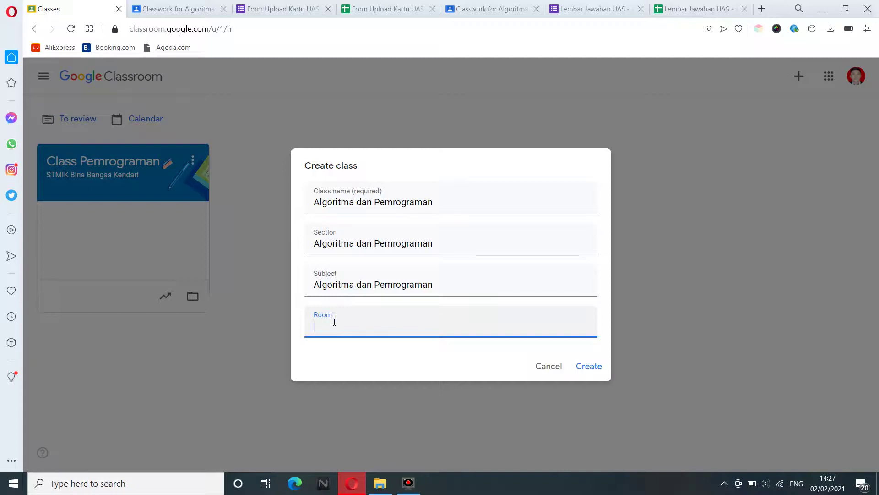
pyautogui.write('SK-A')
pyautogui.click(320, 327)
pyautogui.moveTo(328, 329); pyautogui.dragTo(343, 333)
pyautogui.click(378, 353)
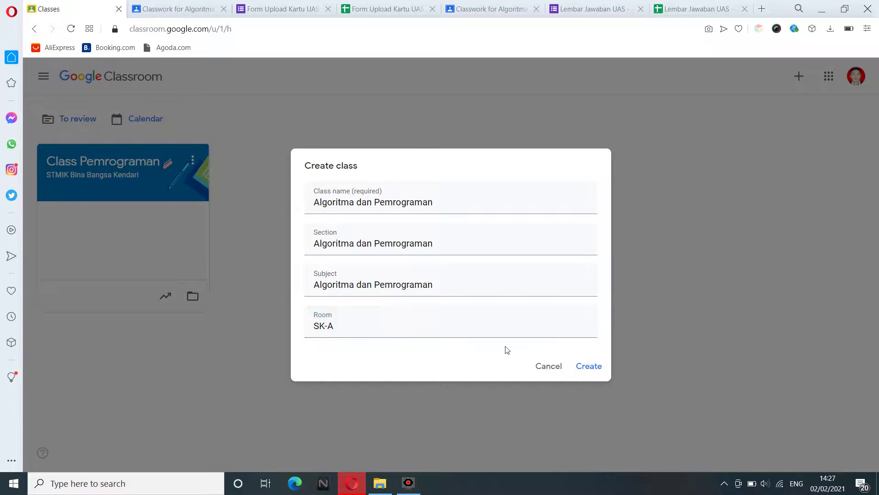
pyautogui.click(585, 370)
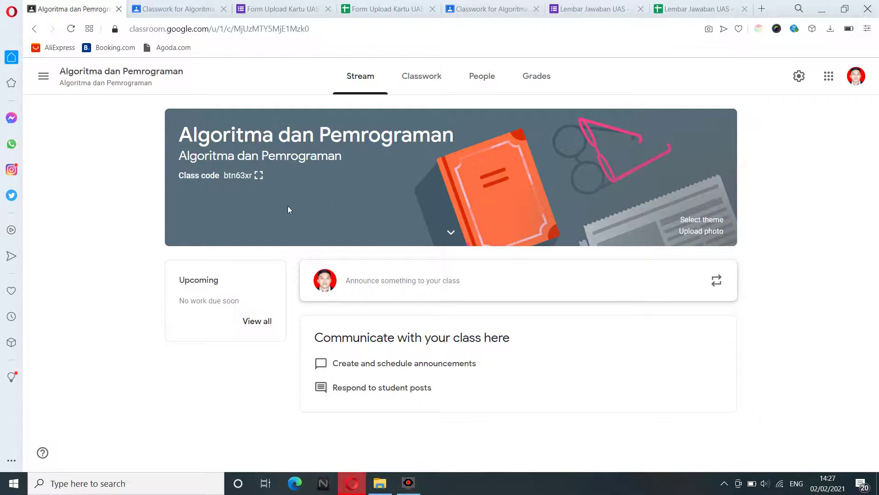
pyautogui.click(225, 176)
pyautogui.moveTo(236, 178); pyautogui.dragTo(254, 176)
pyautogui.click(256, 177)
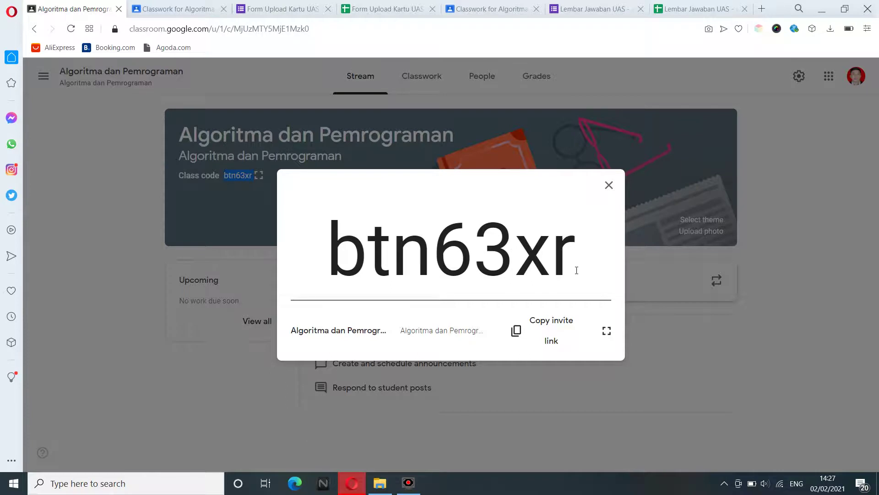
pyautogui.moveTo(577, 270); pyautogui.dragTo(339, 236)
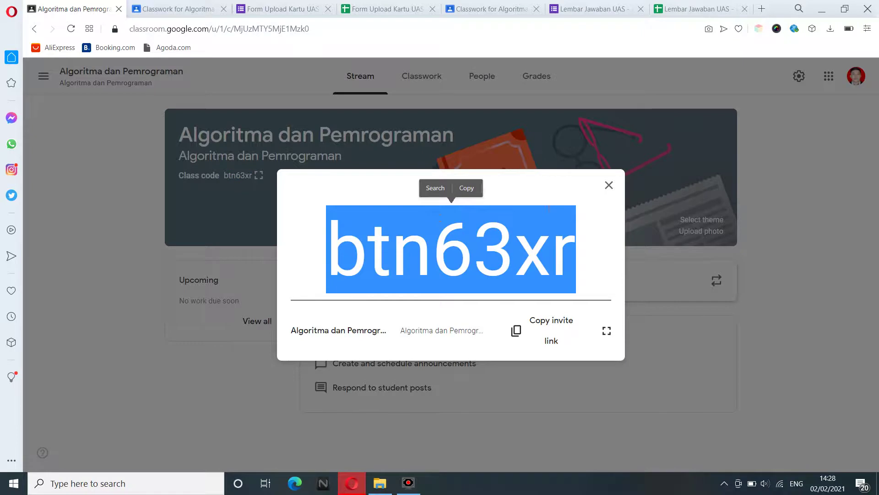
pyautogui.click(610, 188)
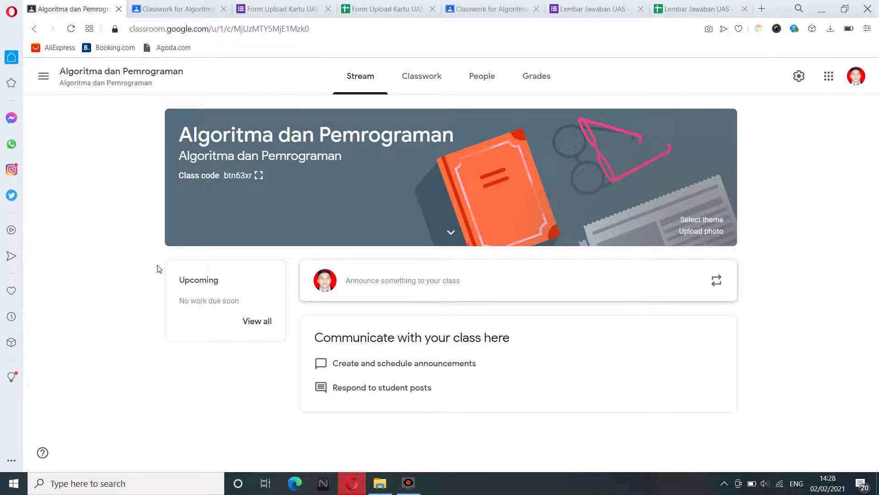
pyautogui.click(425, 82)
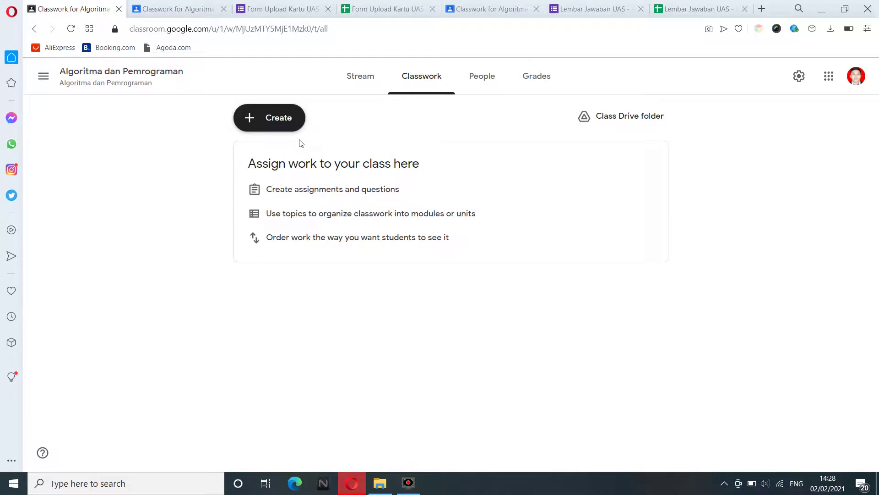
# Open the Create menu on the empty Classwork page.
pyautogui.click(280, 120)
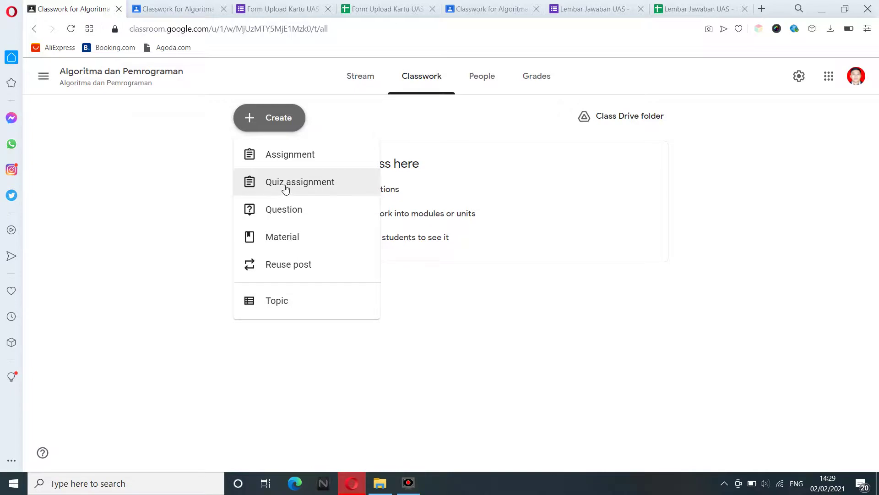
# Start a new quiz assignment and give it a new topic named QUIZ.
pyautogui.click(286, 188)
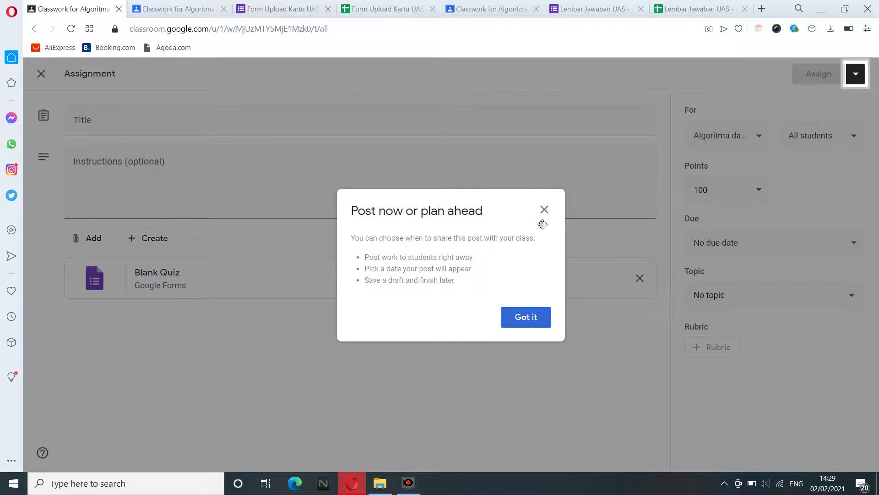
pyautogui.click(544, 211)
pyautogui.click(693, 293)
pyautogui.click(709, 322)
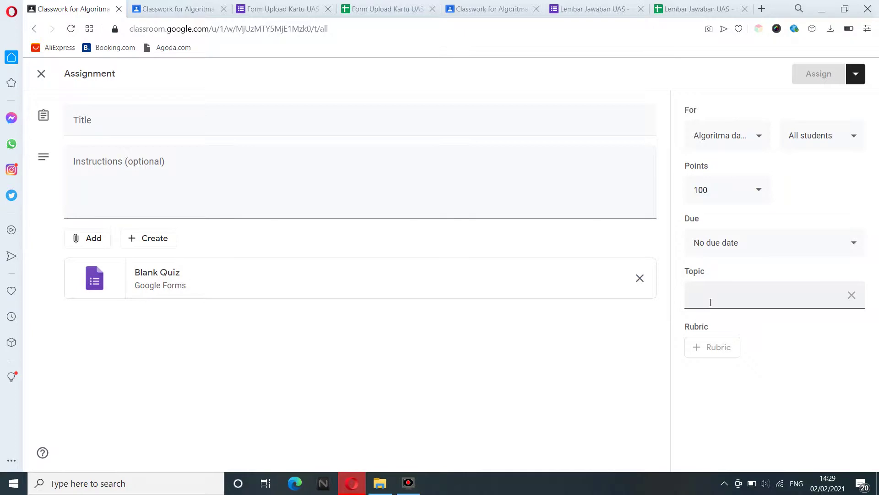
pyautogui.write('U')
pyautogui.write('langan')
pyautogui.hotkey('ctrl', 'a')
pyautogui.write('Ujian Akhir Semester')
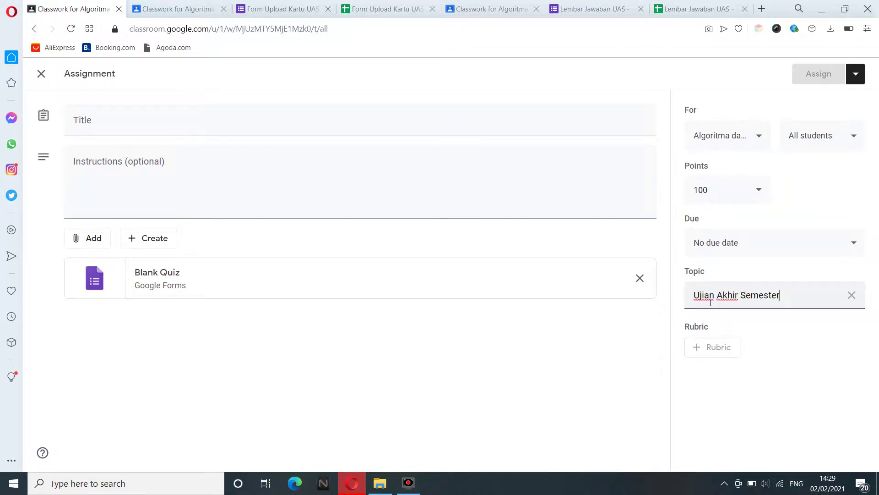
pyautogui.hotkey('ctrl', 'a')
pyautogui.write('UAS')
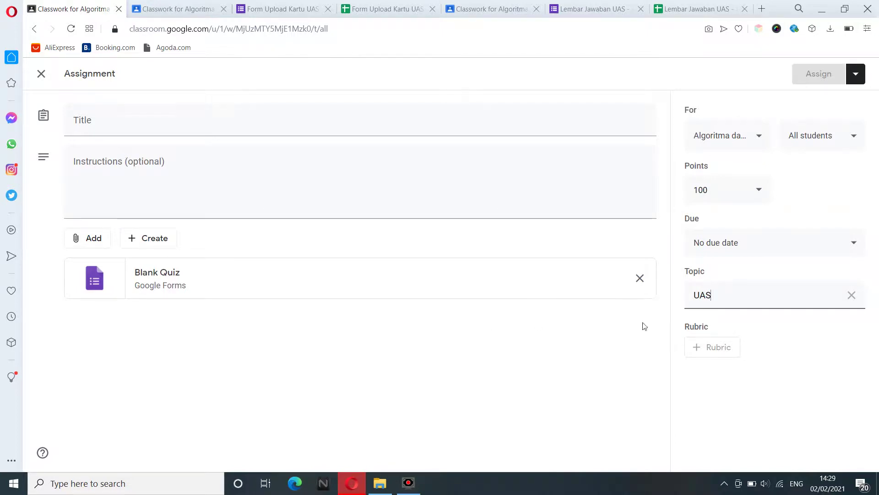
pyautogui.doubleClick(715, 296)
pyautogui.write('QUIZ')
# Title the quiz assignment 'Kuis Algoritma dan Pemrograman'.
pyautogui.click(147, 119)
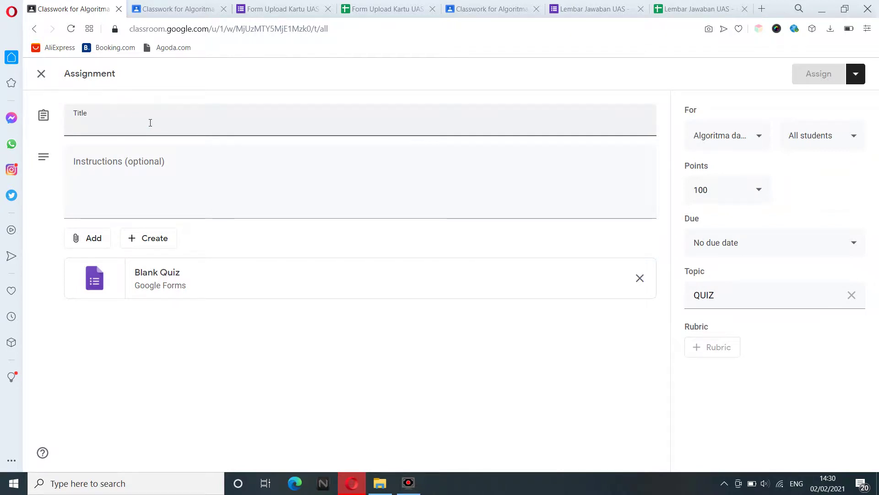
pyautogui.write('Kuis ')
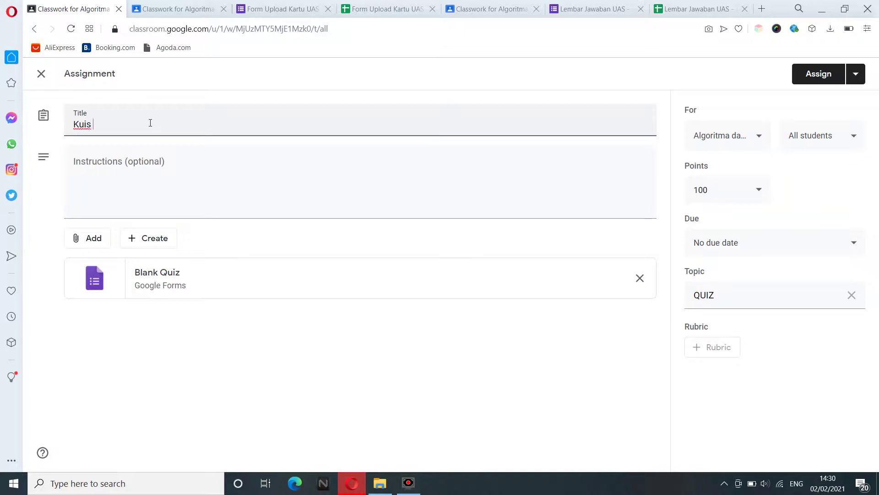
pyautogui.write('Algoritma dan pemrog')
pyautogui.hotkey('ctrl', 'shift', 'Left')
pyautogui.write('Pemrograman')
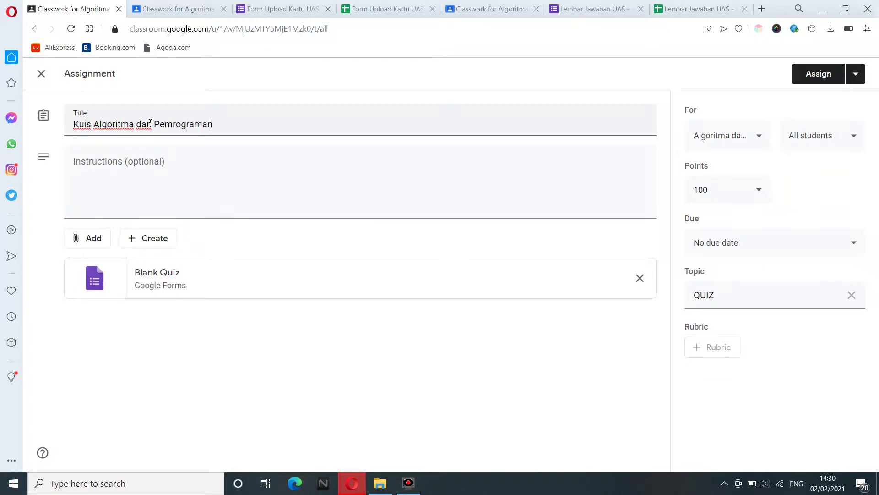
pyautogui.click(137, 175)
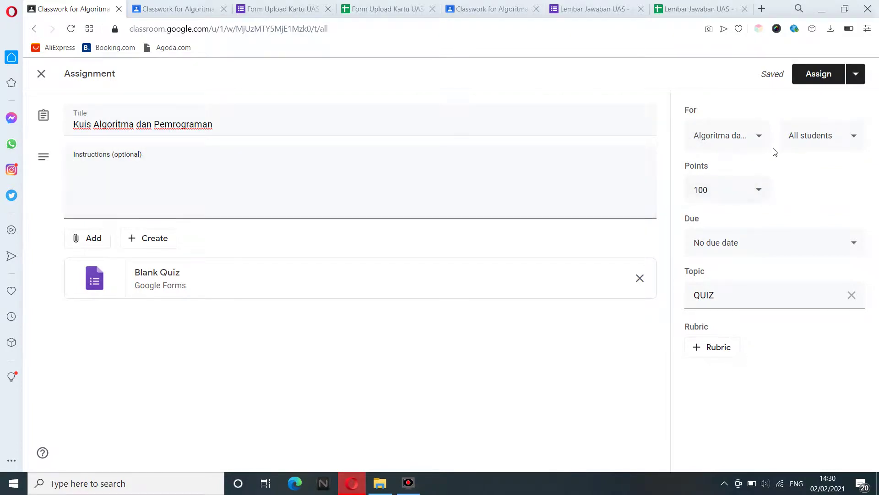
# Review the All students assignee list, then open the other class's UAS assignment options.
pyautogui.click(803, 144)
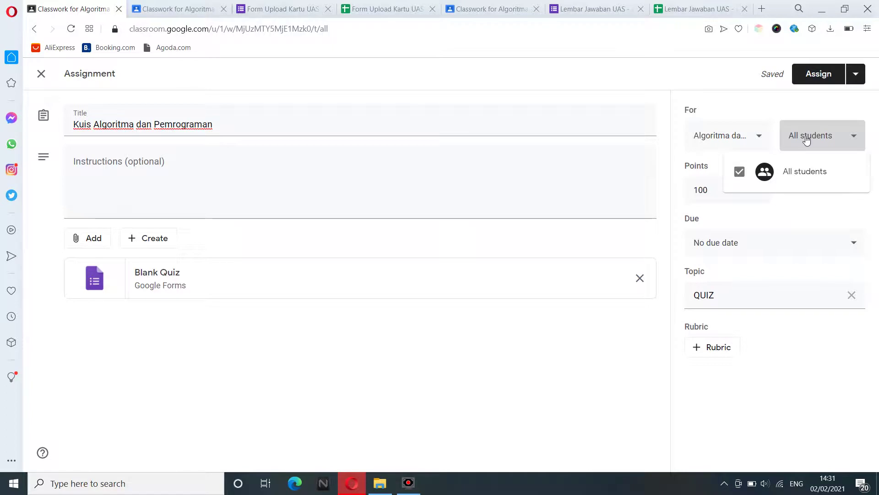
pyautogui.click(807, 141)
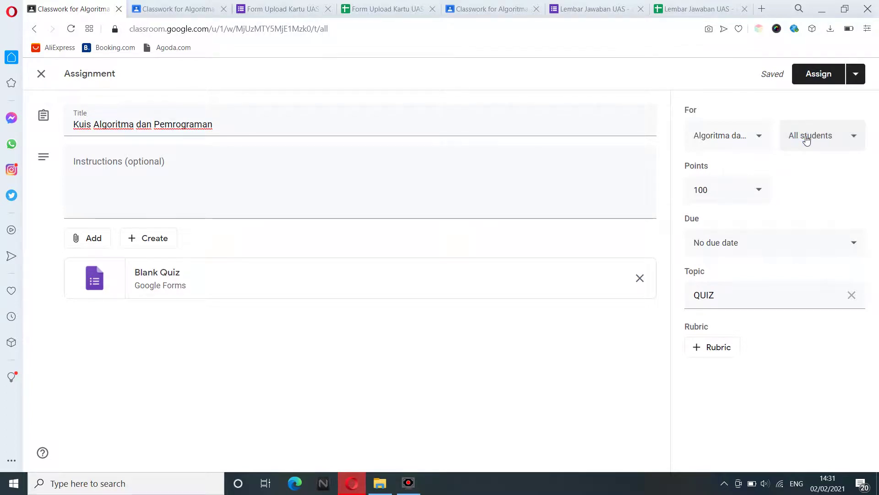
pyautogui.click(807, 140)
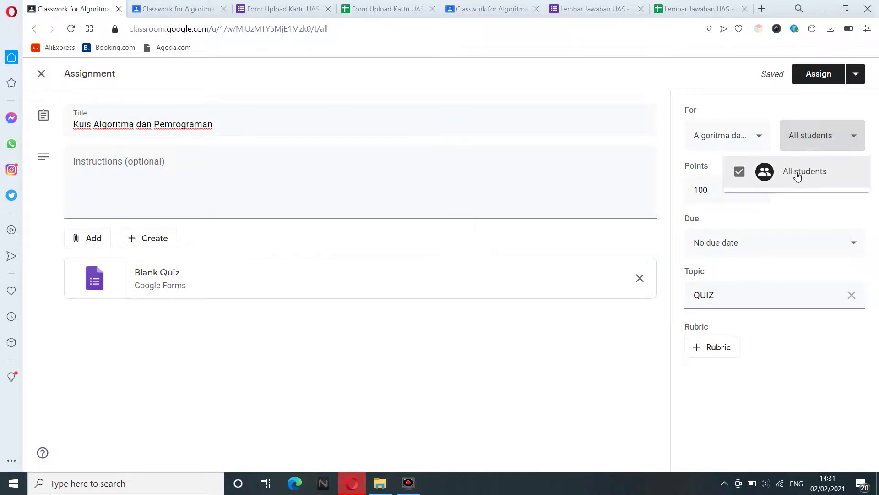
pyautogui.click(814, 134)
pyautogui.click(479, 7)
pyautogui.click(648, 198)
# Edit and save the other class's end-of-semester exam assignment, then return to the quiz.
pyautogui.click(618, 228)
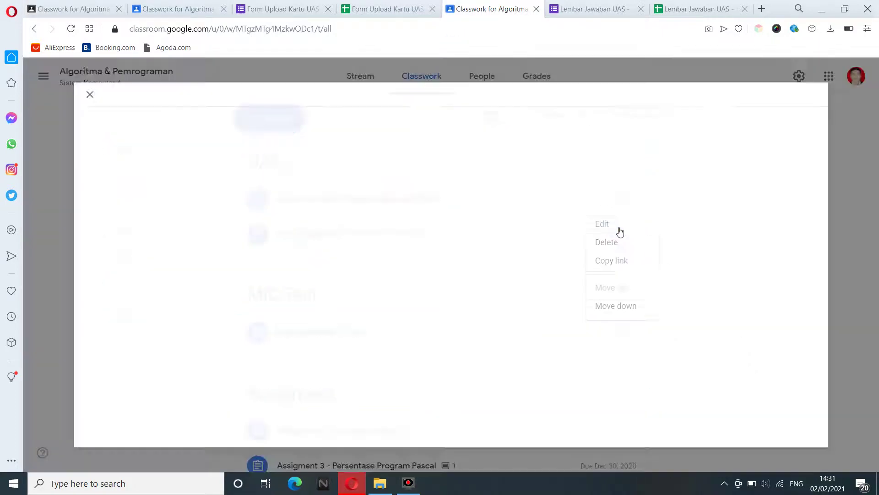
pyautogui.click(753, 135)
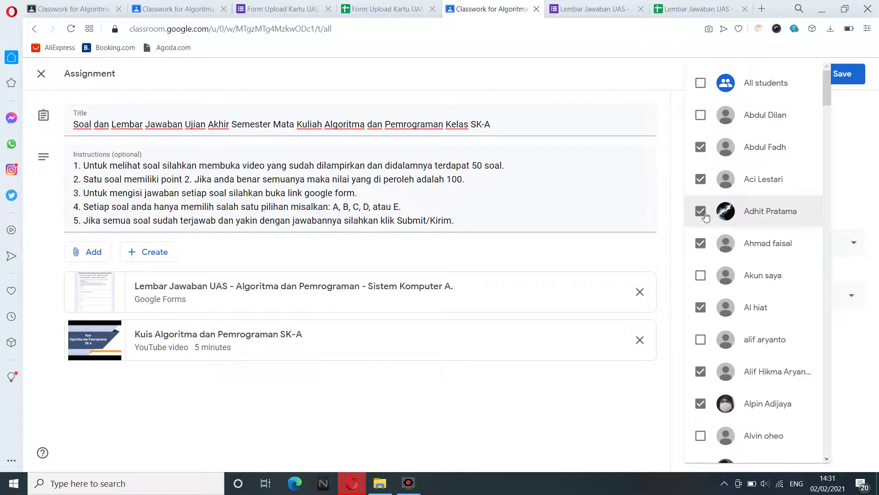
pyautogui.click(850, 178)
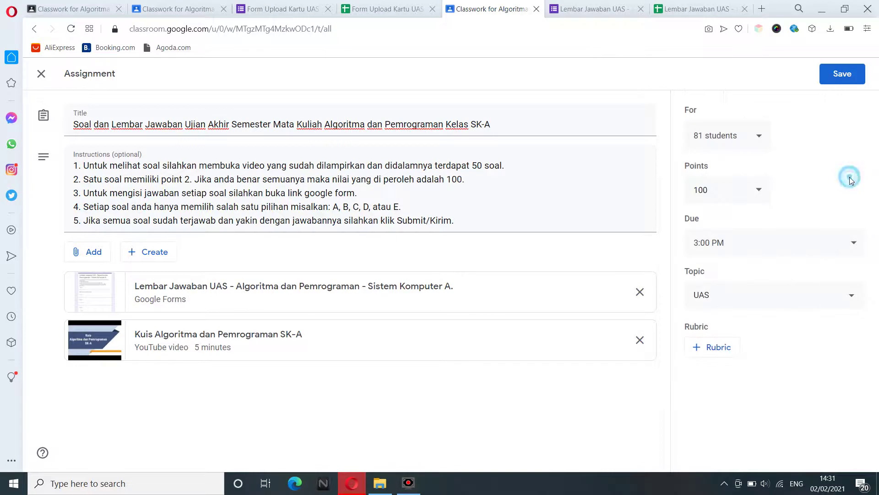
pyautogui.click(837, 82)
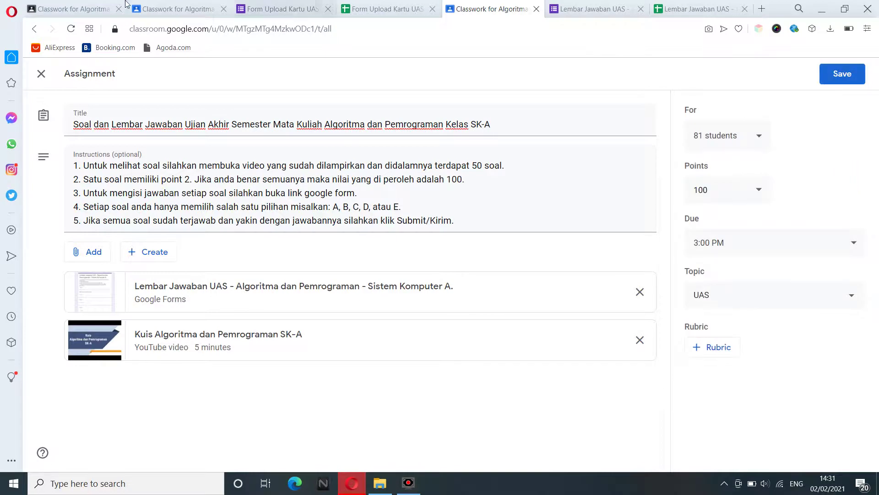
pyautogui.click(92, 9)
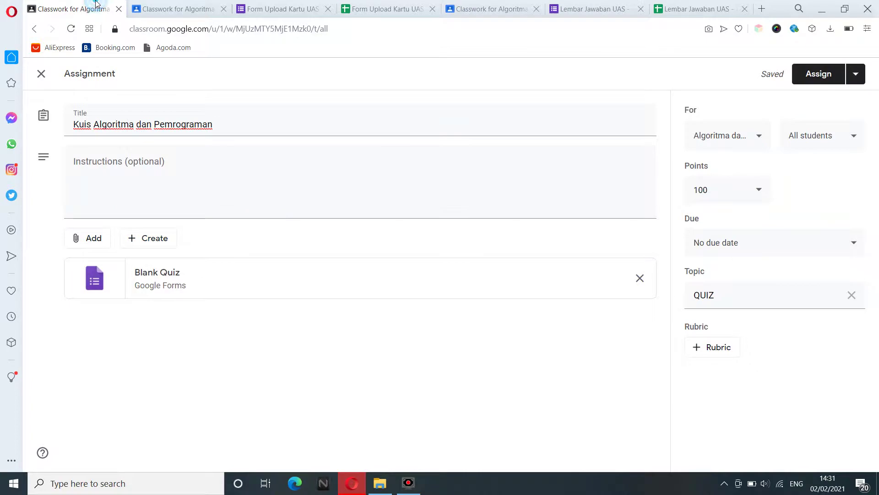
# Set the quiz due date to Feb 3, 2021 at 11:59 PM and open the Blank Quiz form.
pyautogui.click(609, 201)
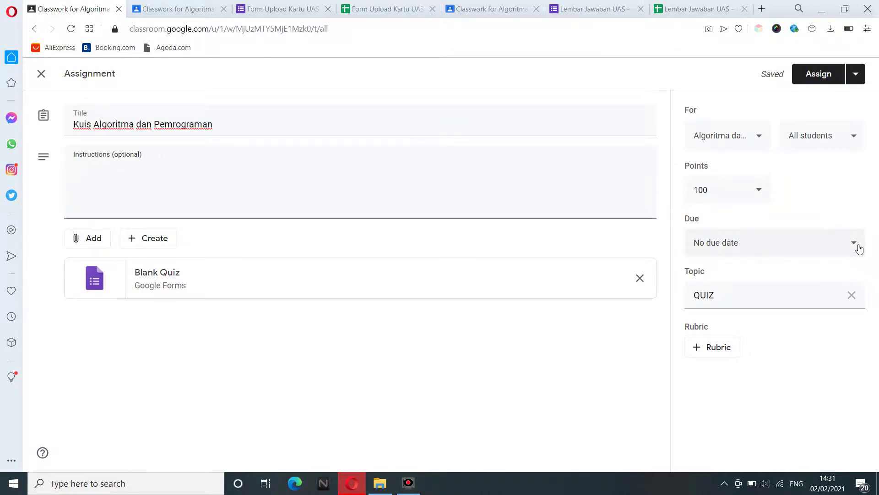
pyautogui.click(859, 249)
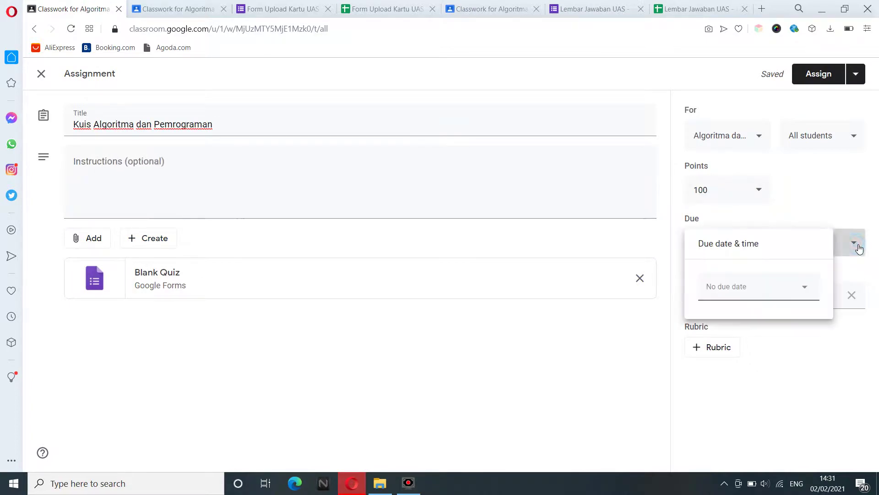
pyautogui.click(805, 288)
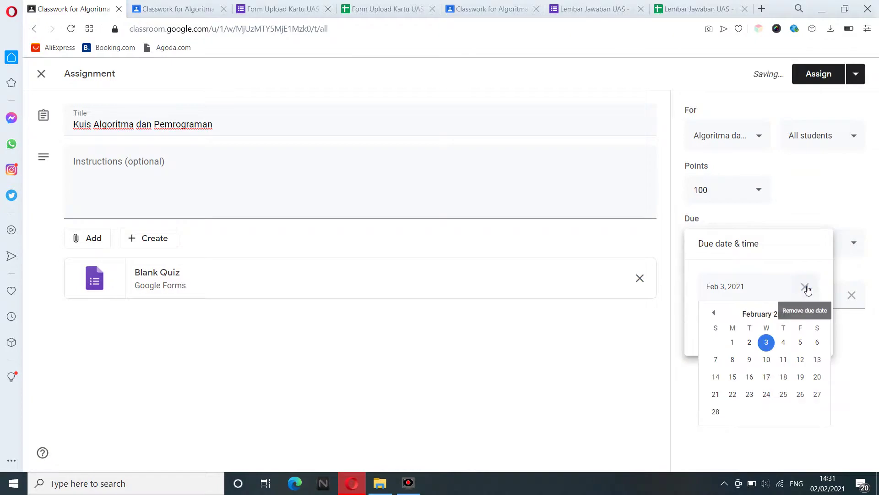
pyautogui.click(767, 344)
pyautogui.click(754, 322)
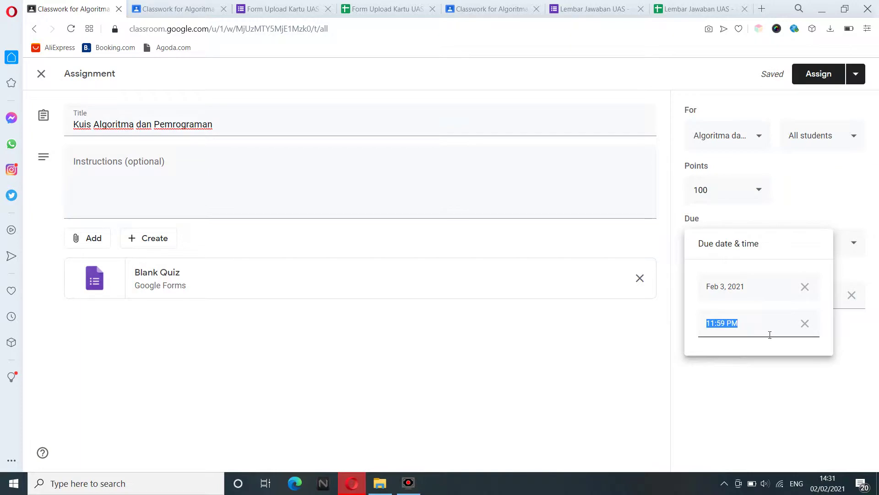
pyautogui.click(769, 385)
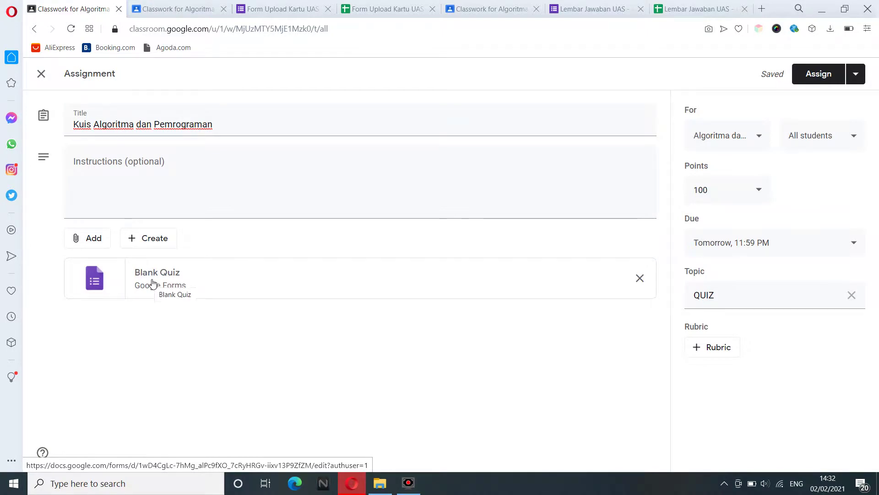
pyautogui.click(152, 284)
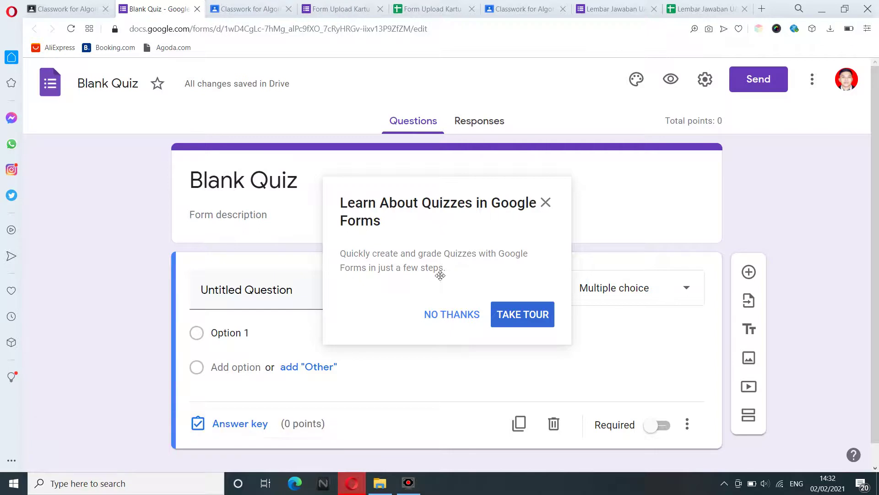
# Skip the quiz tour and rename the form file to 'Kuis Algoritma dan Pemrograman'.
pyautogui.click(451, 316)
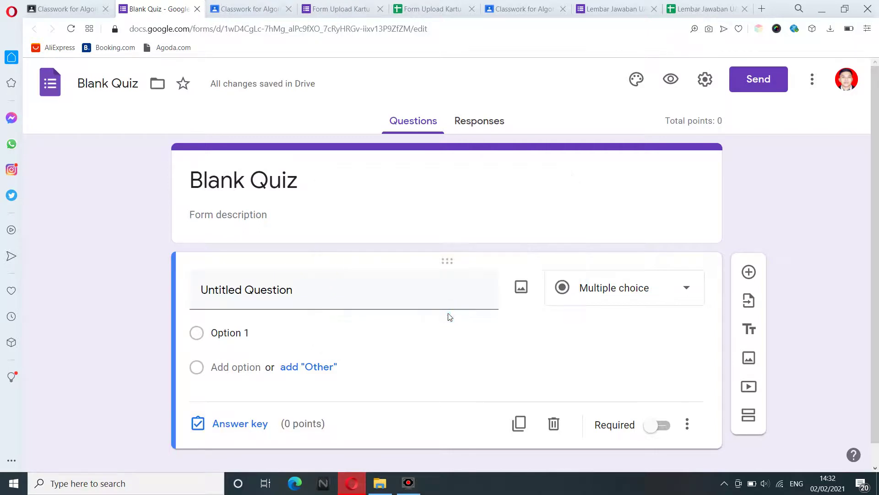
pyautogui.click(238, 195)
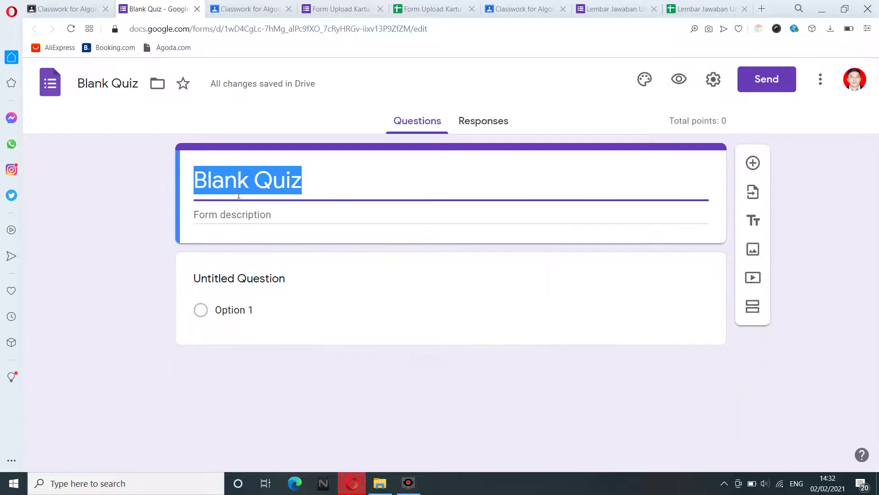
pyautogui.click(96, 93)
pyautogui.write('a')
pyautogui.hotkey('ctrl', 'a')
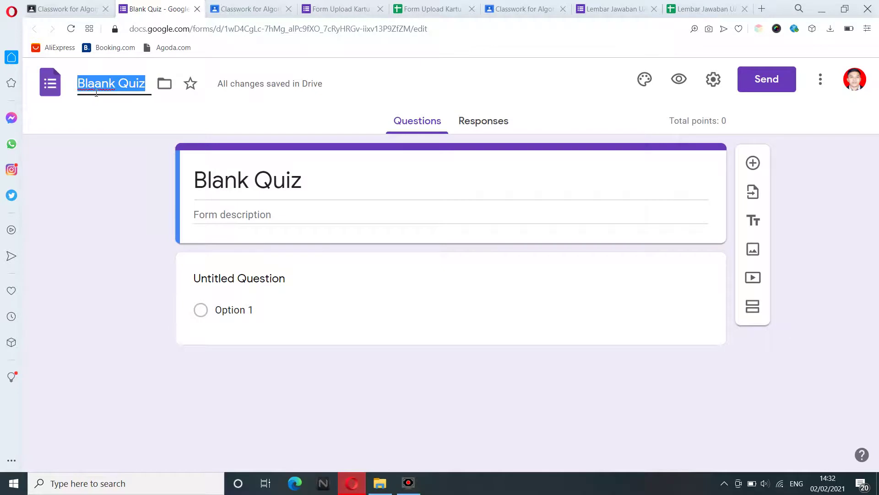
pyautogui.write('Kuis Al')
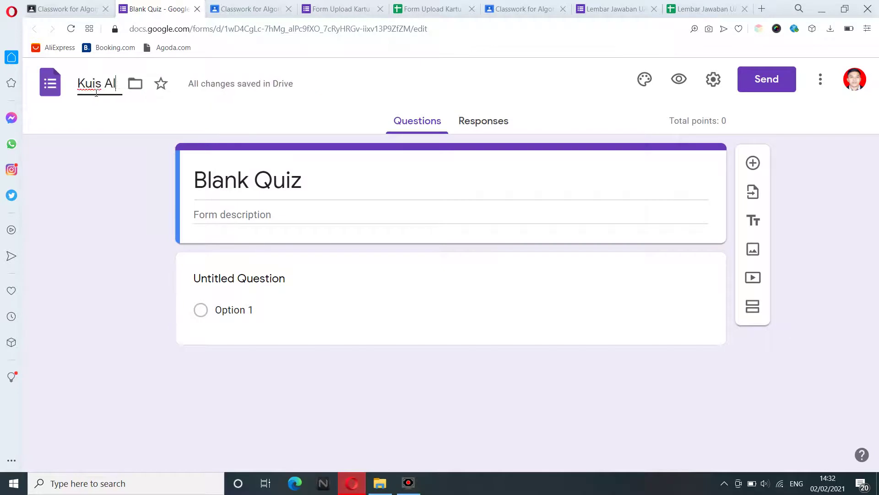
pyautogui.write('goritma dan Pemr')
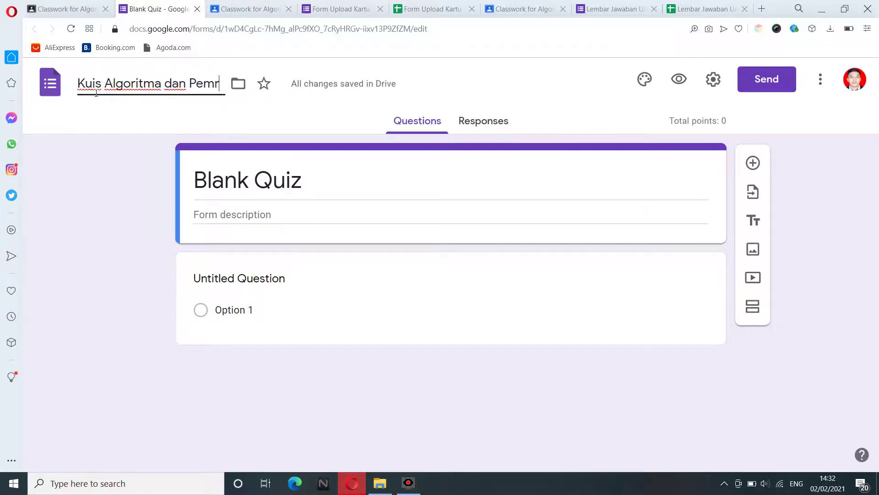
pyautogui.write('ograman')
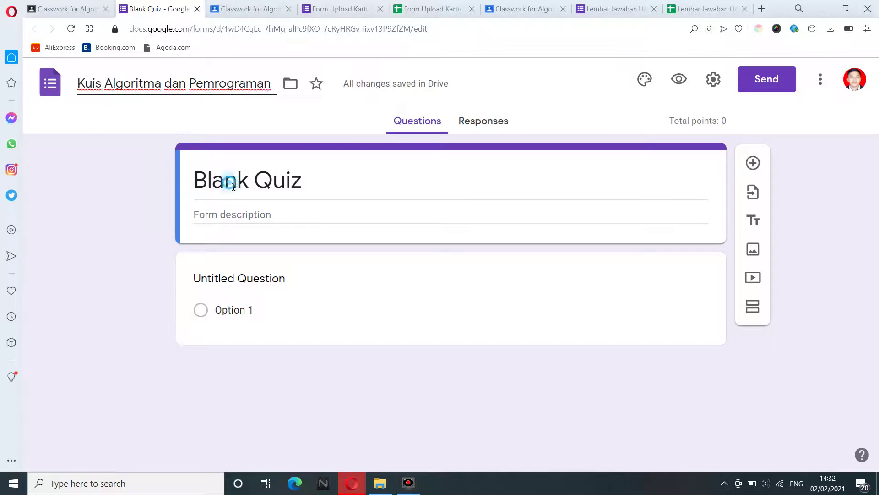
# Set the form title to 'Quiz Algoritma dan Pemrograman'.
pyautogui.click(234, 186)
pyautogui.write('Qui')
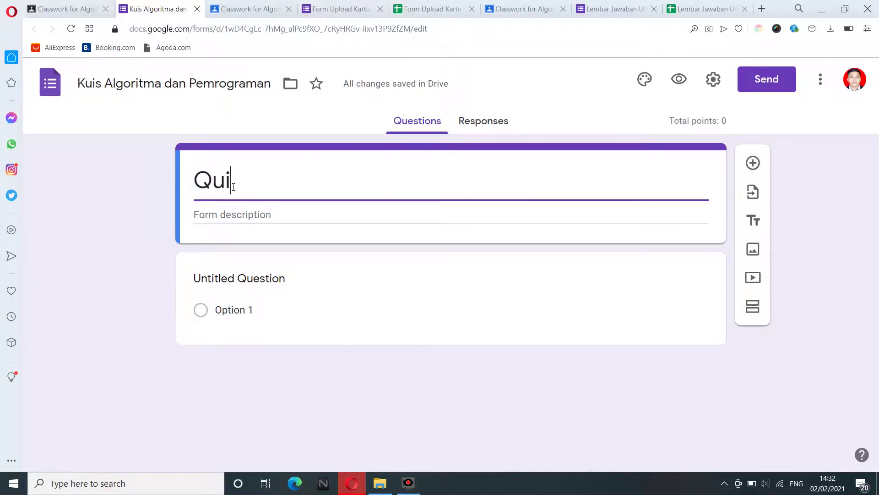
pyautogui.write('z Algoritma')
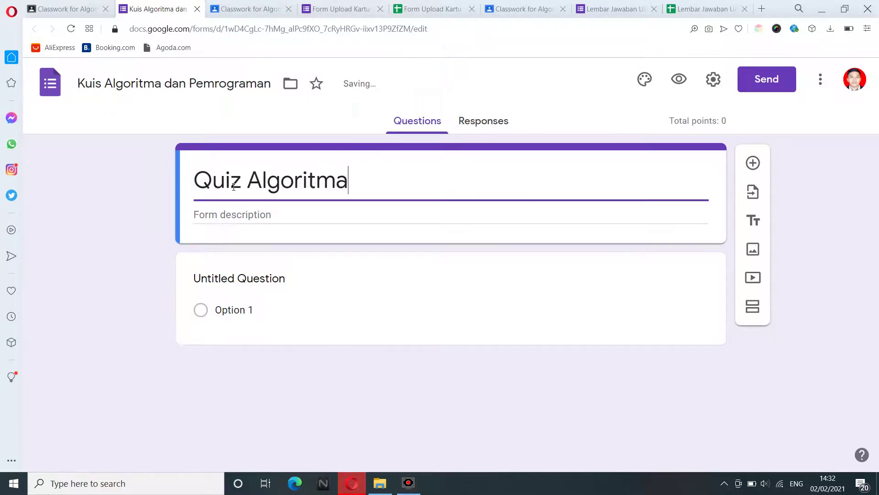
pyautogui.write(' dan Pemrogr')
pyautogui.press('BackSpace')
pyautogui.write('graman')
pyautogui.press('Tab')
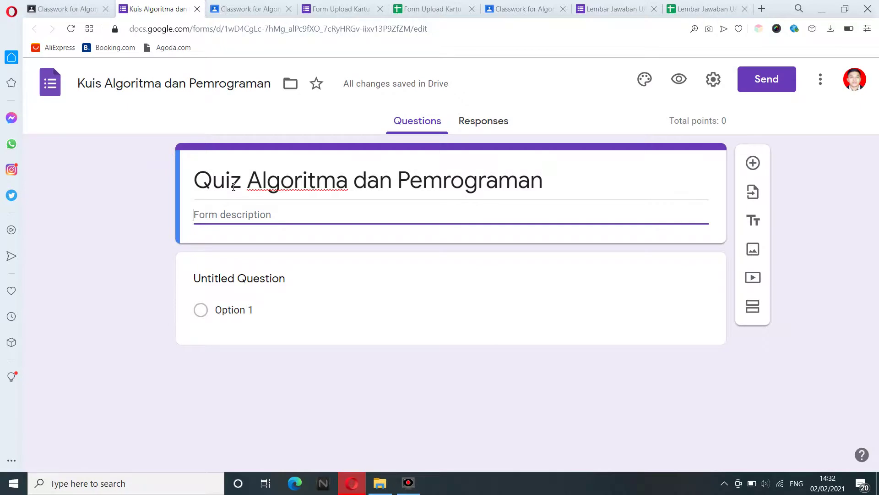
# Write two description rules: 5 questions total, 2 points per correct answer.
pyautogui.write('1. ')
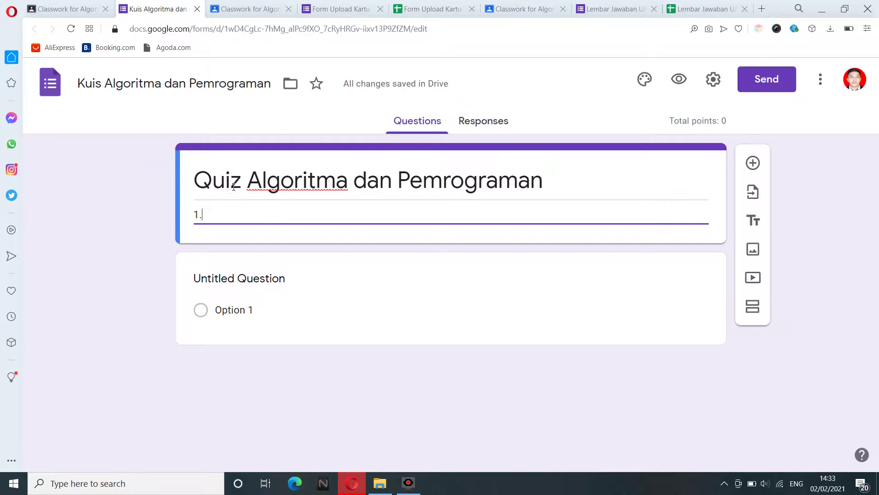
pyautogui.write('Jumlah soal terdir')
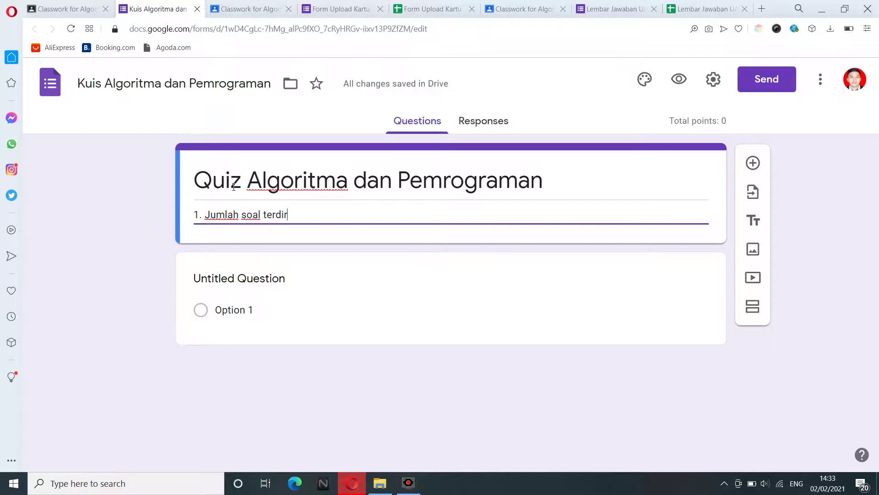
pyautogui.write('i dari 5')
pyautogui.press('Return')
pyautogui.write('soal.')
pyautogui.press('Return')
pyautogui.write('2')
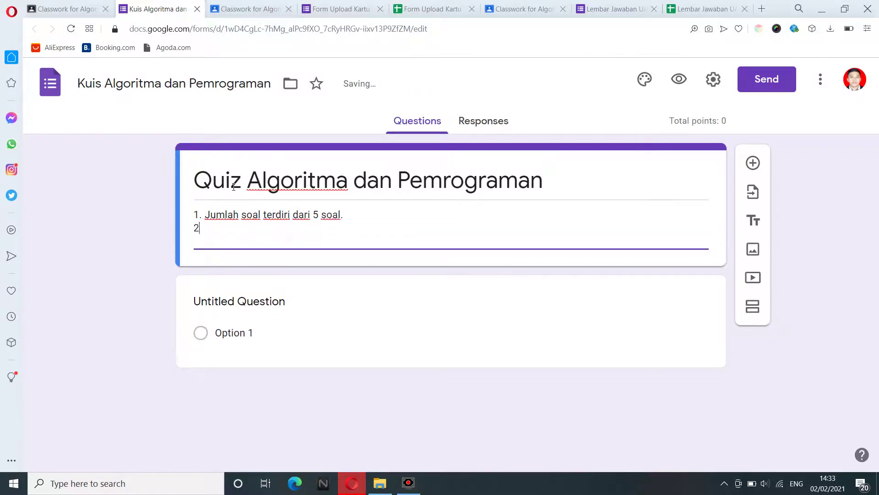
pyautogui.write('. Setiap soal memilik')
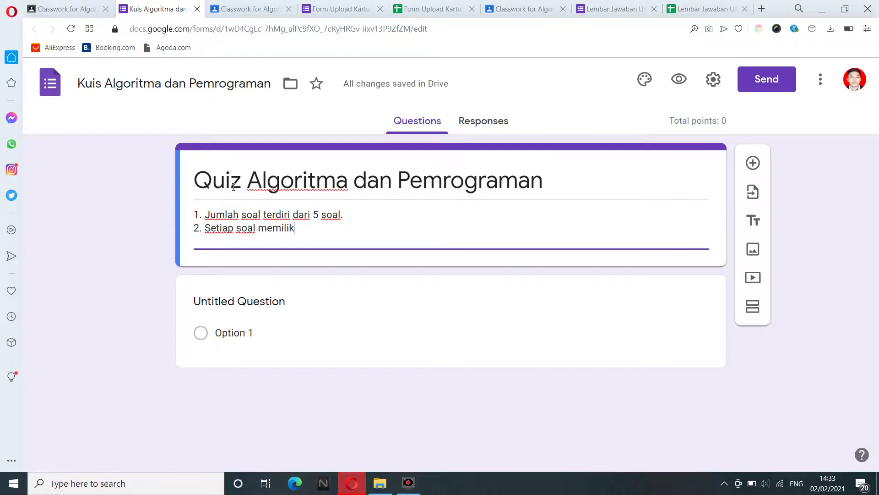
pyautogui.write('i 2 poi')
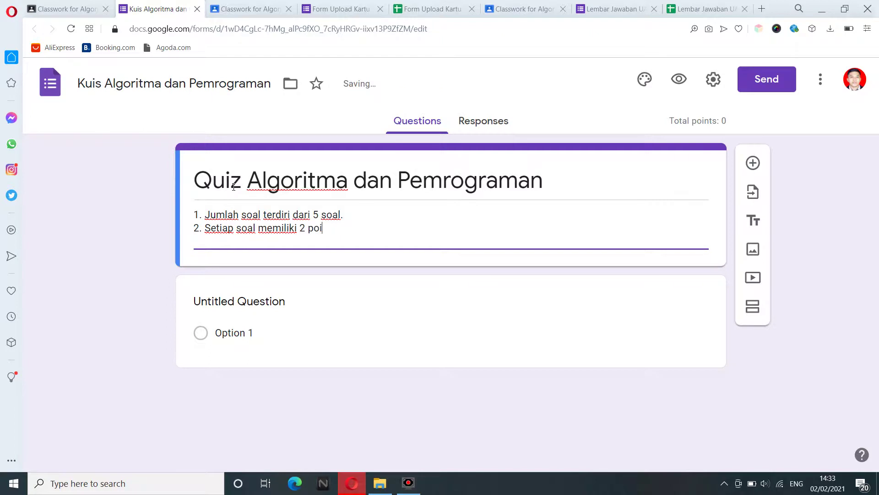
pyautogui.write('nt jika dijaw')
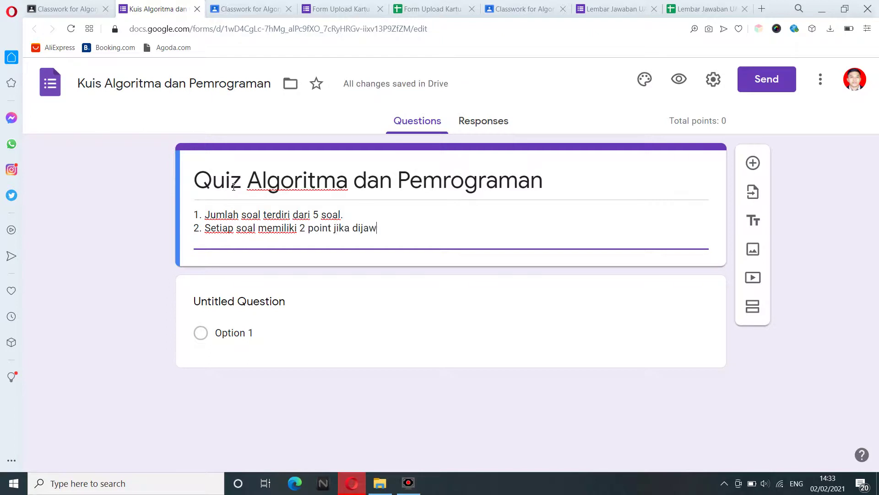
pyautogui.write('ab dengan benar.')
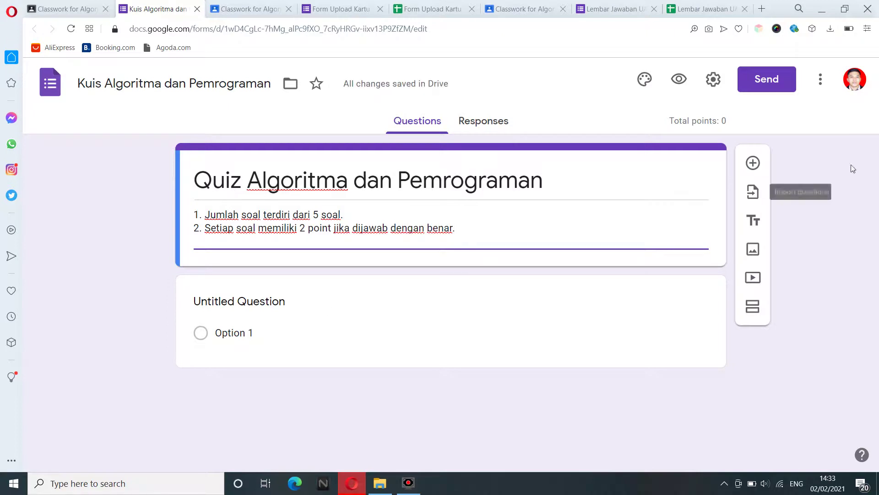
pyautogui.click(831, 183)
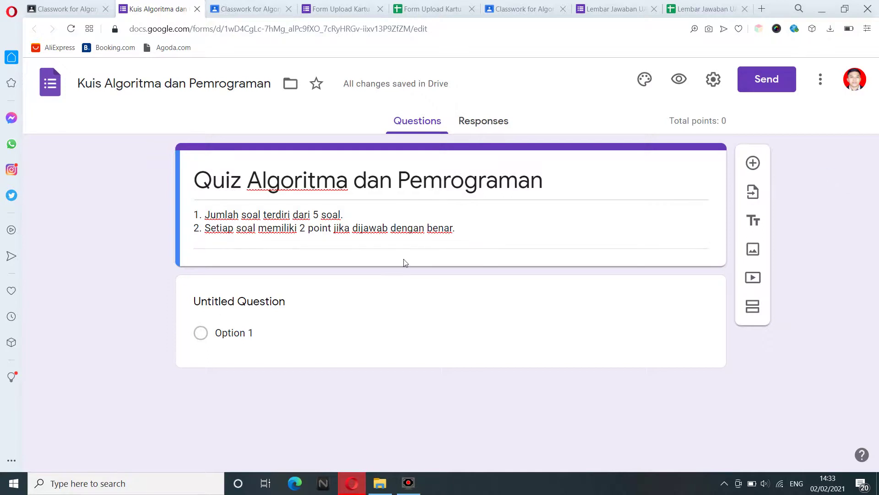
# Make the first question a required short-answer 'NIM (Nomor Induk Mahasiswa)' and add another question.
pyautogui.click(229, 306)
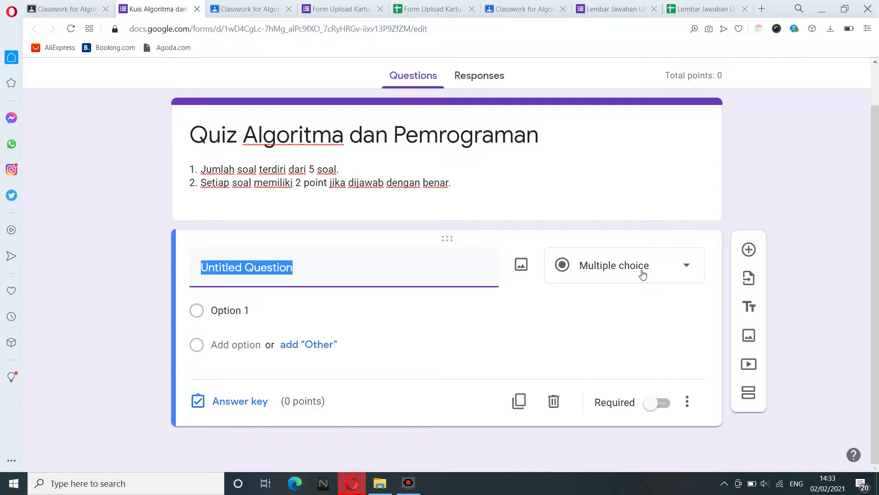
pyautogui.click(643, 274)
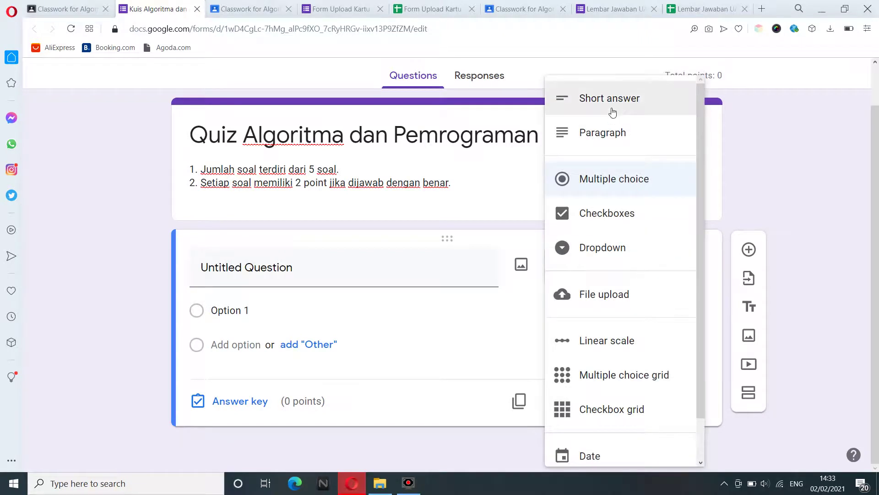
pyautogui.click(613, 113)
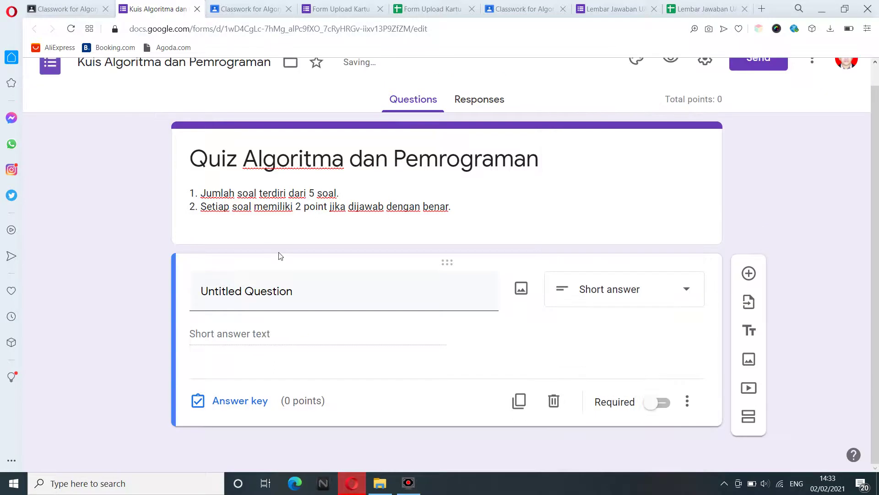
pyautogui.click(260, 290)
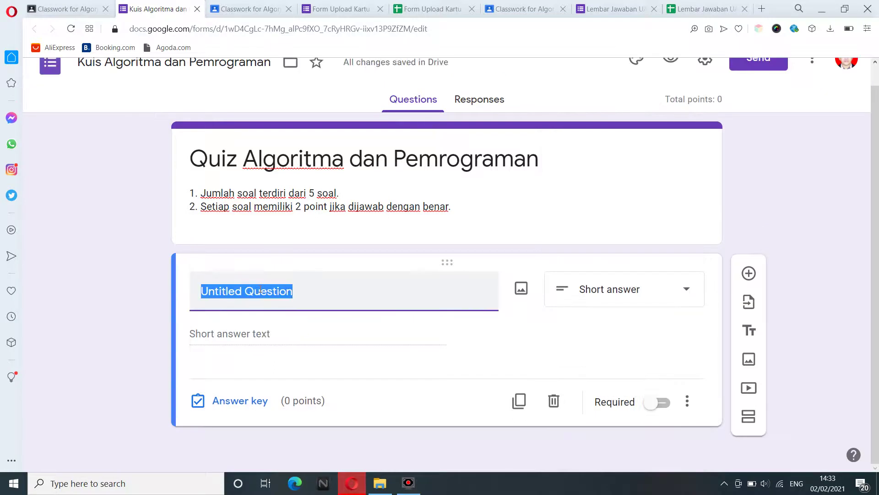
pyautogui.write('NIM')
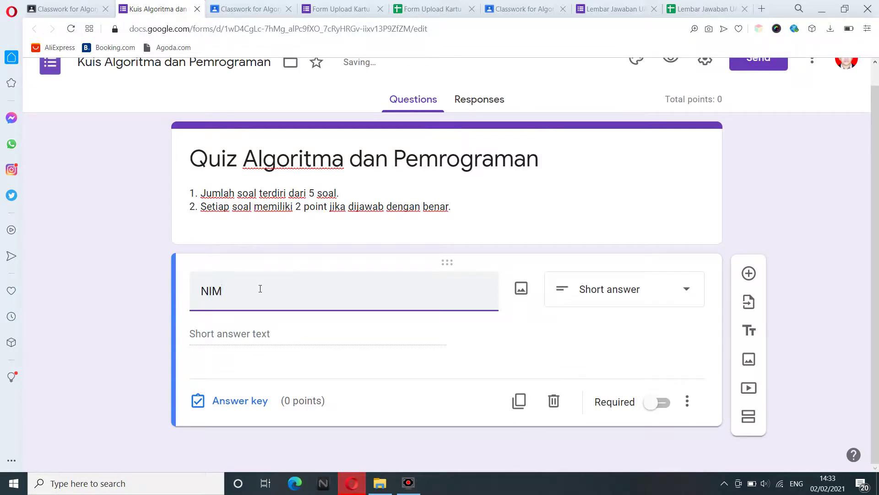
pyautogui.write(' (Nomor Induk Mahasiswa)')
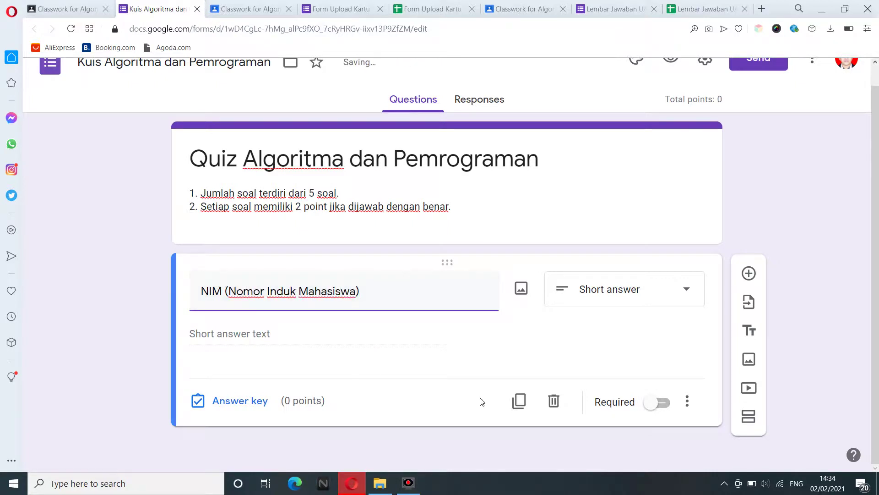
pyautogui.click(662, 403)
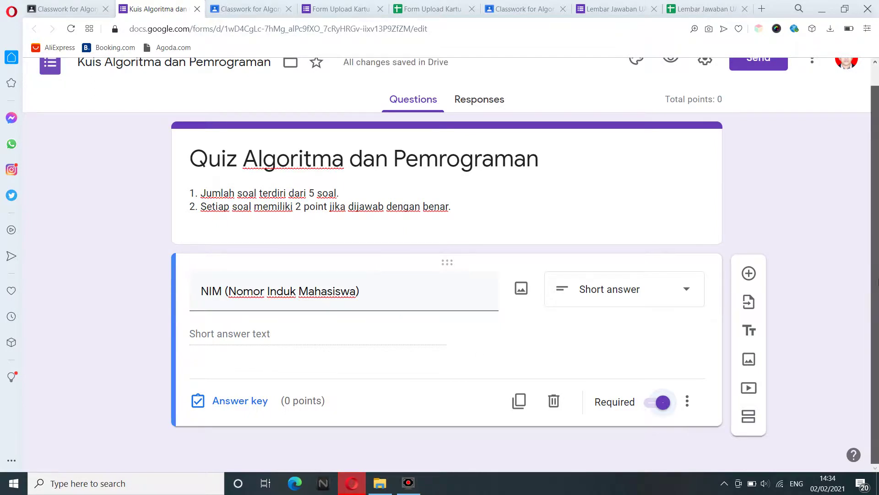
pyautogui.click(749, 278)
pyautogui.moveTo(875, 228); pyautogui.dragTo(876, 324)
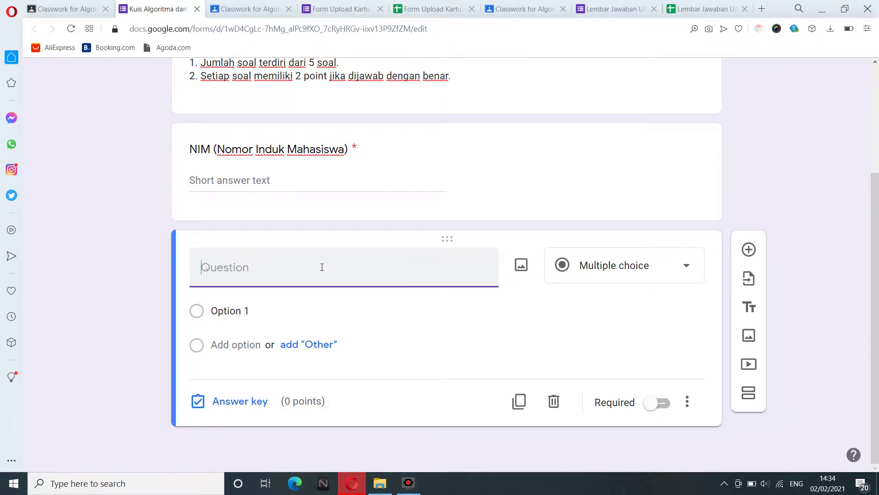
# Title the new question 'Nama', make it required, and add a further question below.
pyautogui.write('Nama')
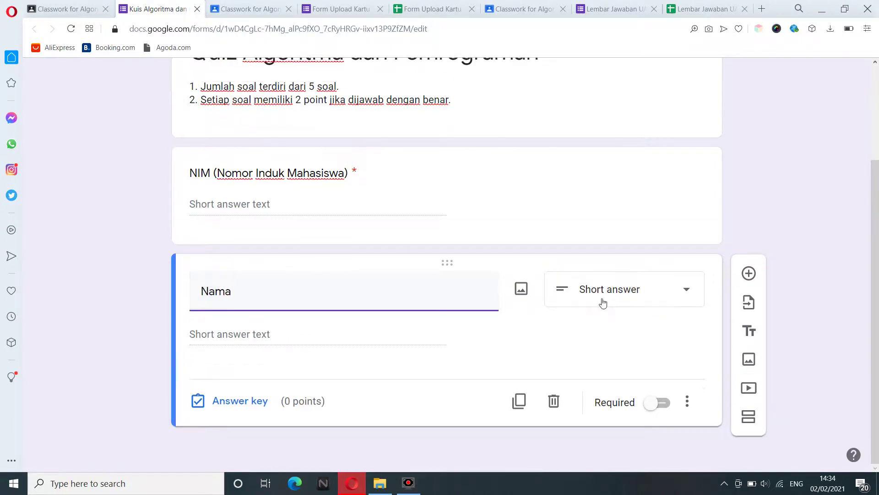
pyautogui.click(662, 405)
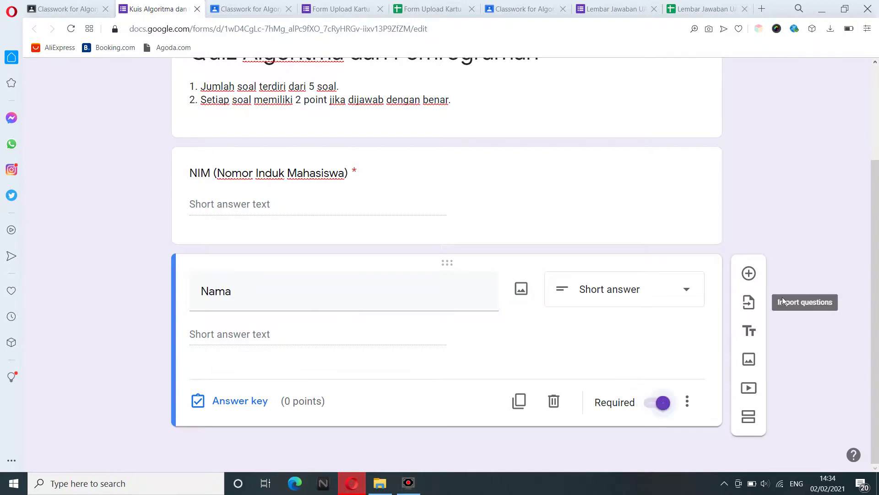
pyautogui.click(749, 273)
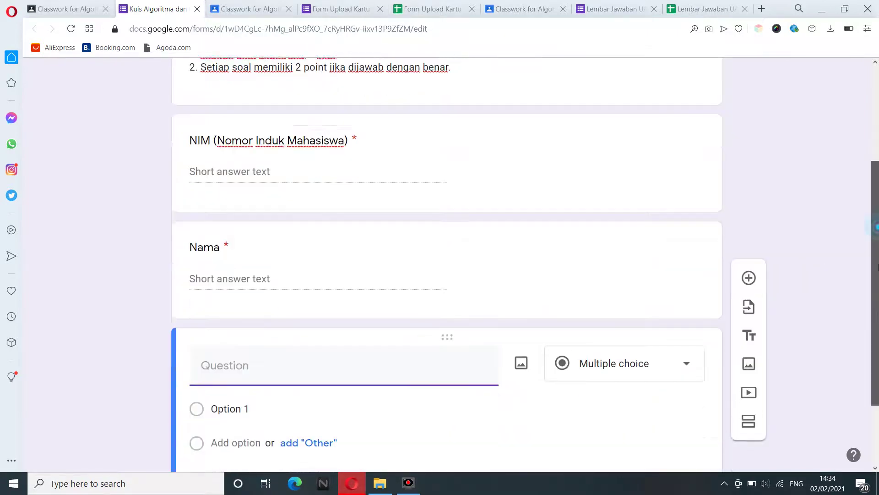
pyautogui.click(337, 252)
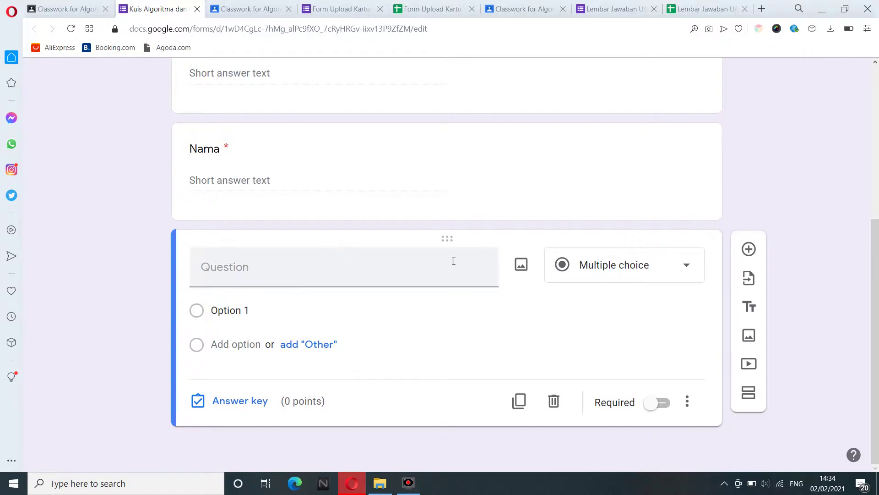
pyautogui.click(603, 269)
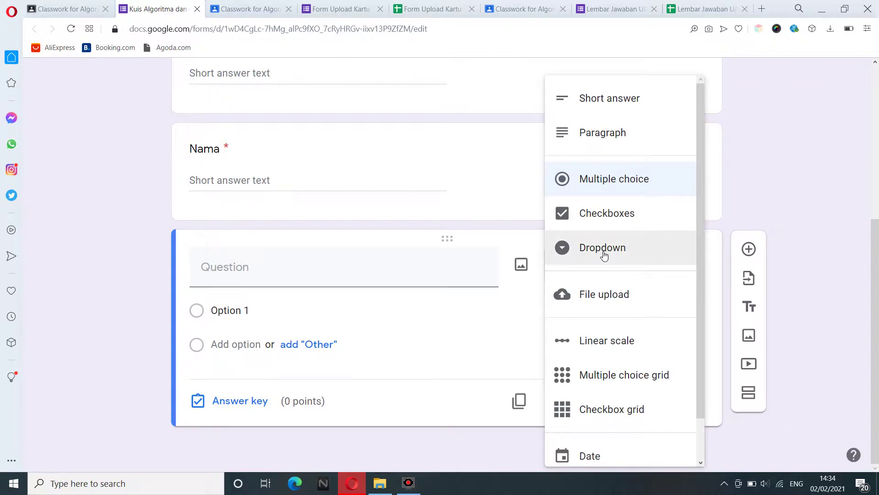
# Make a required Dropdown question 'Jurusan' with choices Sistem Informasi and Sistem Komputer.
pyautogui.click(605, 256)
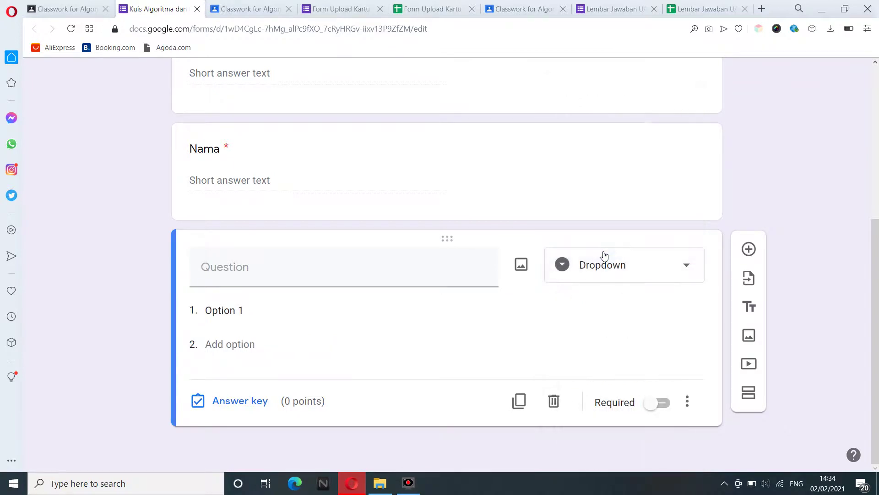
pyautogui.click(317, 266)
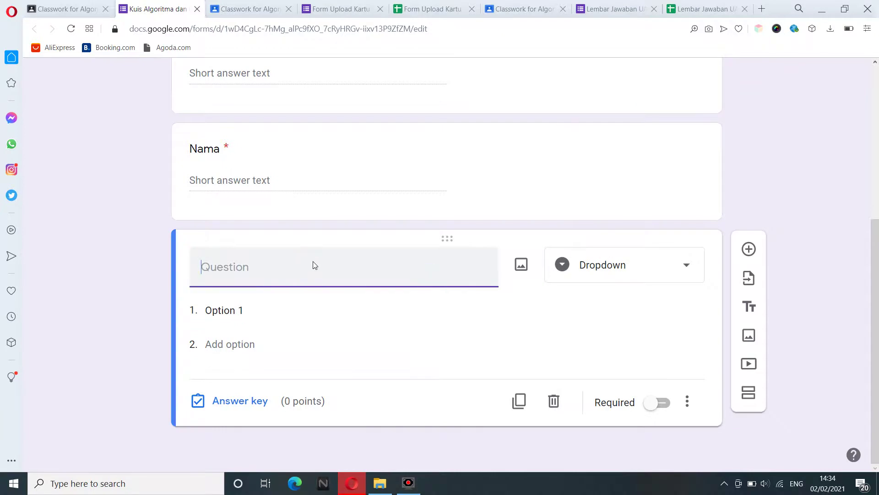
pyautogui.write('Jurusan')
pyautogui.click(231, 309)
pyautogui.write('Sistem Informasi')
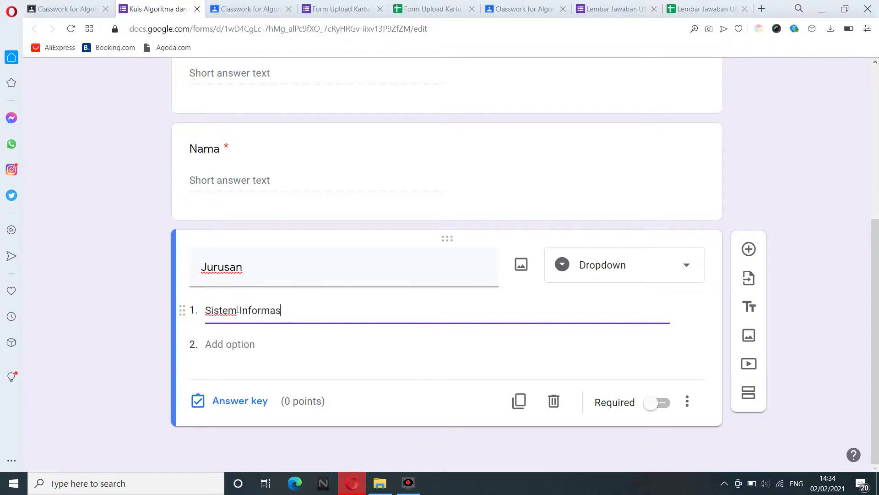
pyautogui.click(236, 351)
pyautogui.write('Sis')
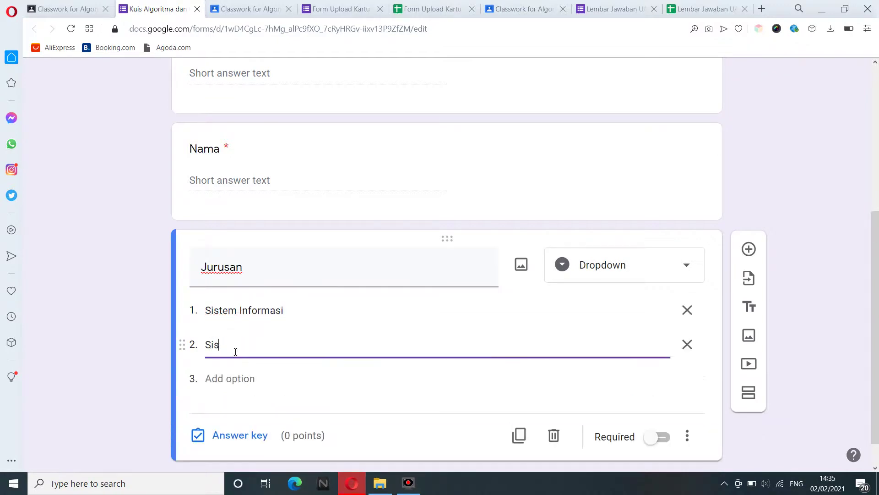
pyautogui.write('tem Komputer')
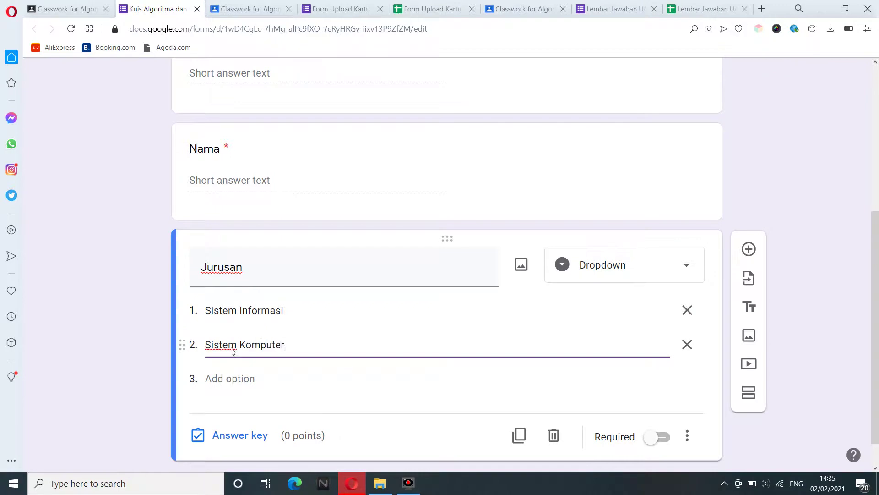
pyautogui.scroll(-1, 810, 315)
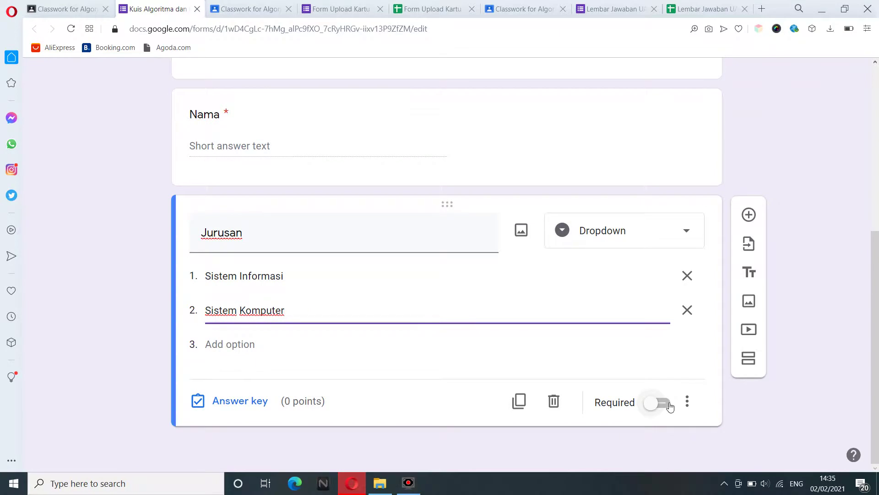
pyautogui.click(668, 406)
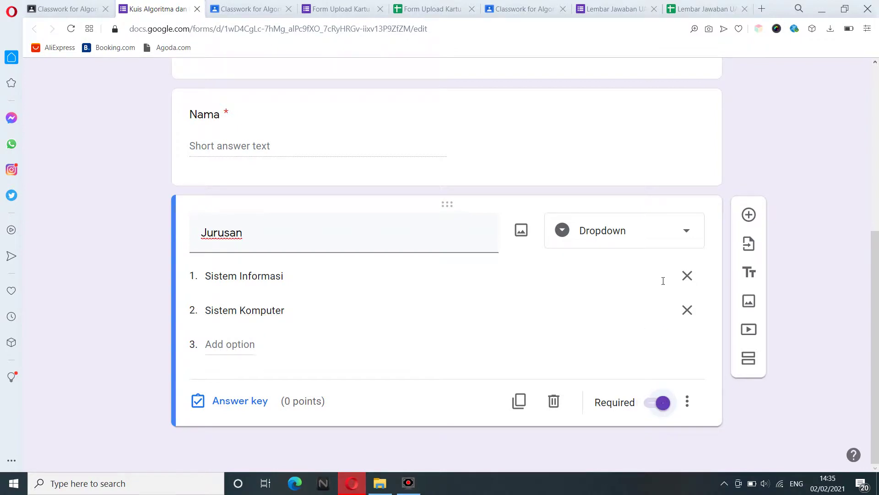
# Add a Dropdown question titled 'Kelas' with first choice SI A.
pyautogui.click(749, 216)
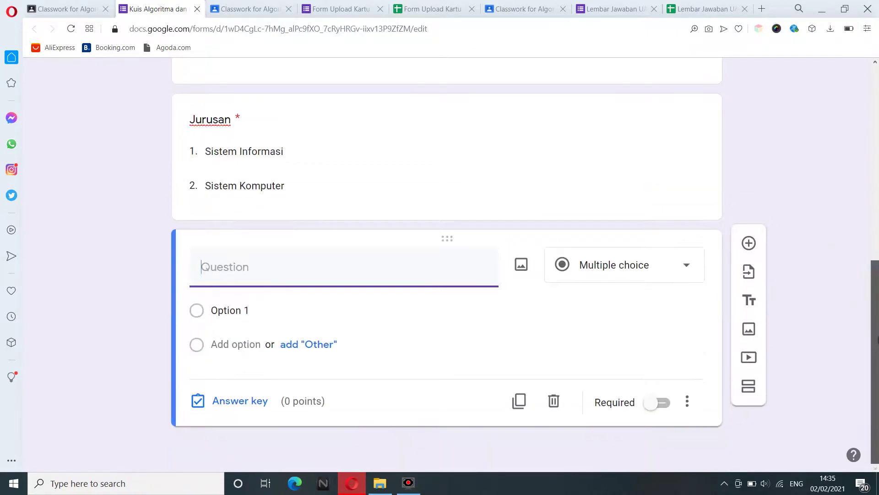
pyautogui.write('Kelas')
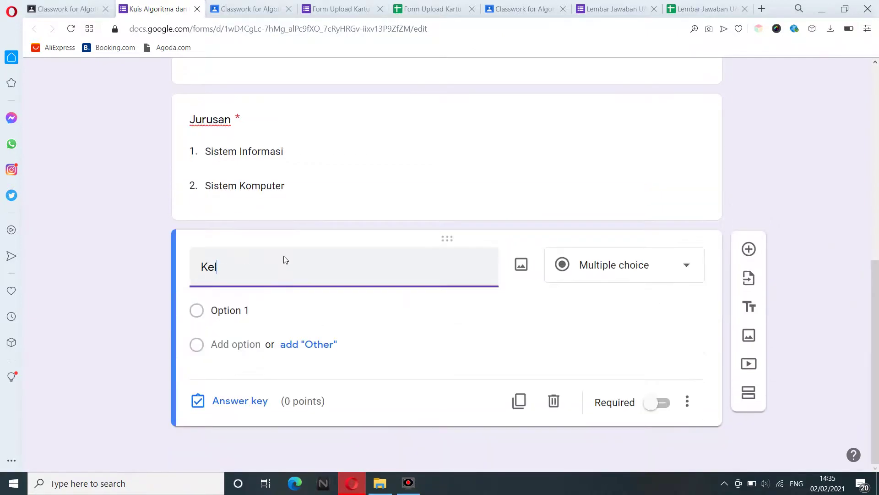
pyautogui.click(581, 279)
pyautogui.click(590, 252)
pyautogui.click(217, 310)
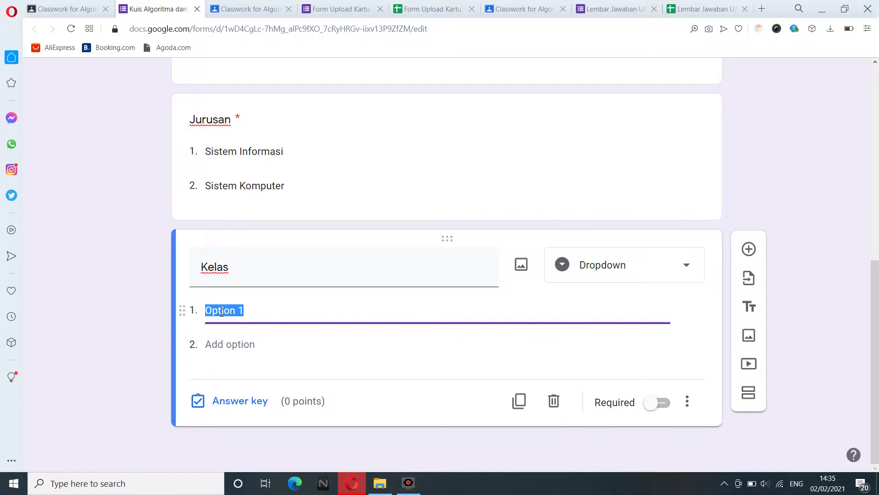
pyautogui.write('SK')
pyautogui.press('BackSpace')
pyautogui.write('I A')
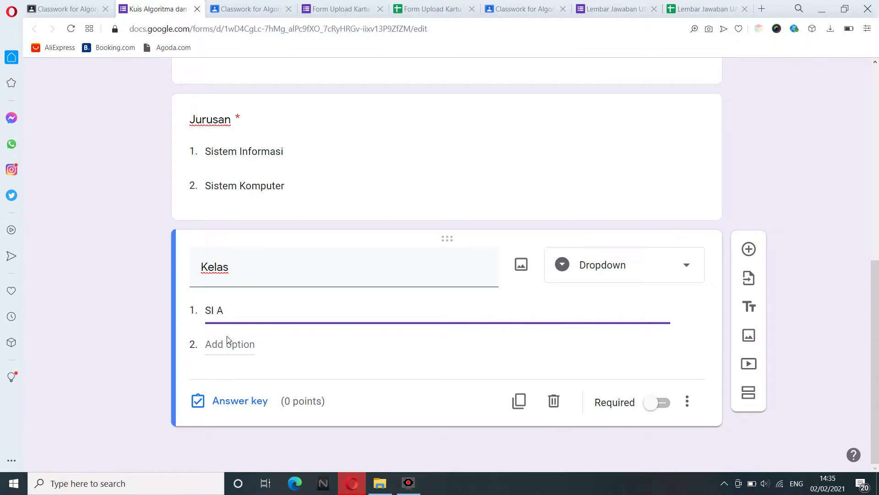
# Add choices SI B, SK A and SK B and make Kelas required.
pyautogui.click(231, 347)
pyautogui.write('SI B')
pyautogui.click(230, 378)
pyautogui.write('SK A')
pyautogui.click(226, 412)
pyautogui.write('SK B')
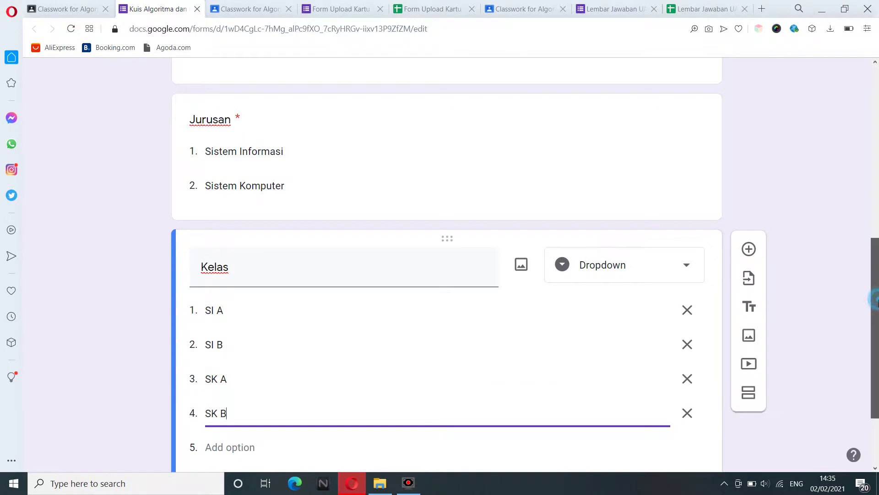
pyautogui.scroll(-2, 874, 300)
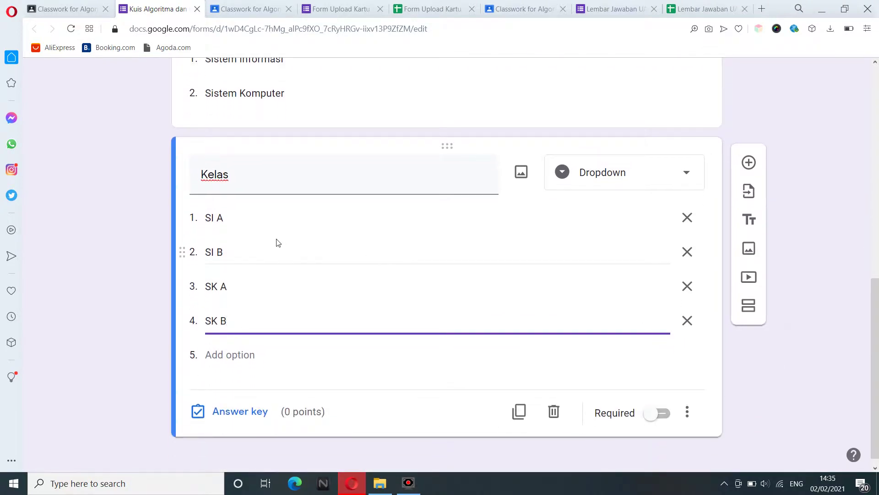
pyautogui.click(668, 414)
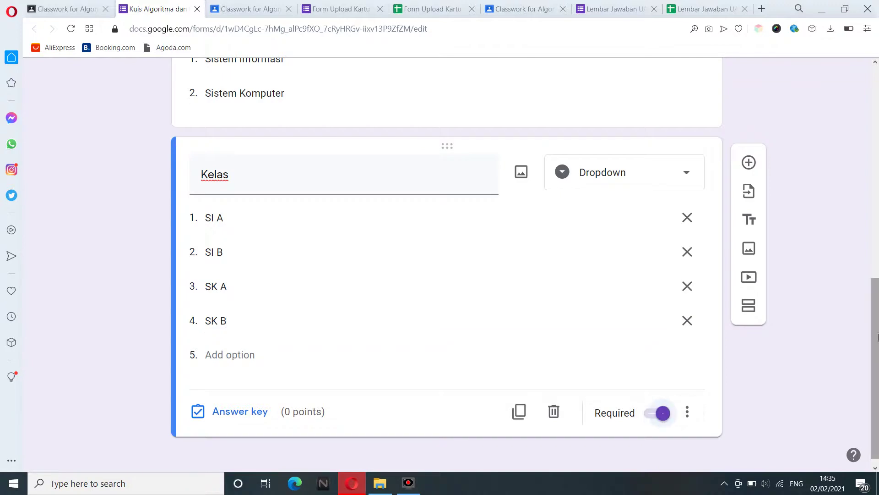
pyautogui.moveTo(878, 333); pyautogui.dragTo(878, 353)
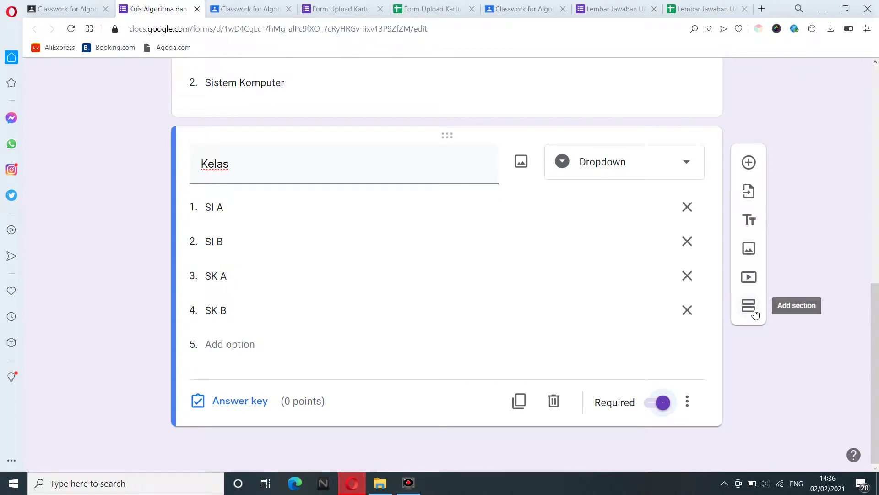
# Add a new untitled section after the Kelas question.
pyautogui.click(535, 240)
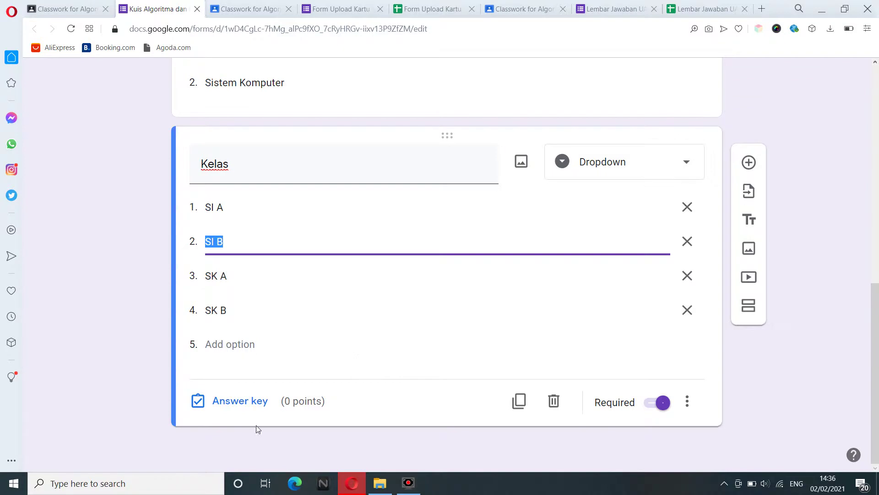
pyautogui.click(752, 380)
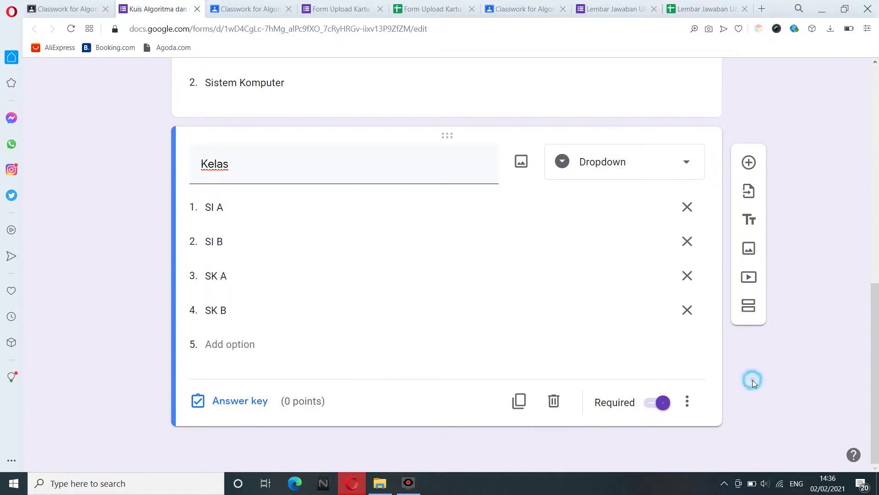
pyautogui.click(751, 310)
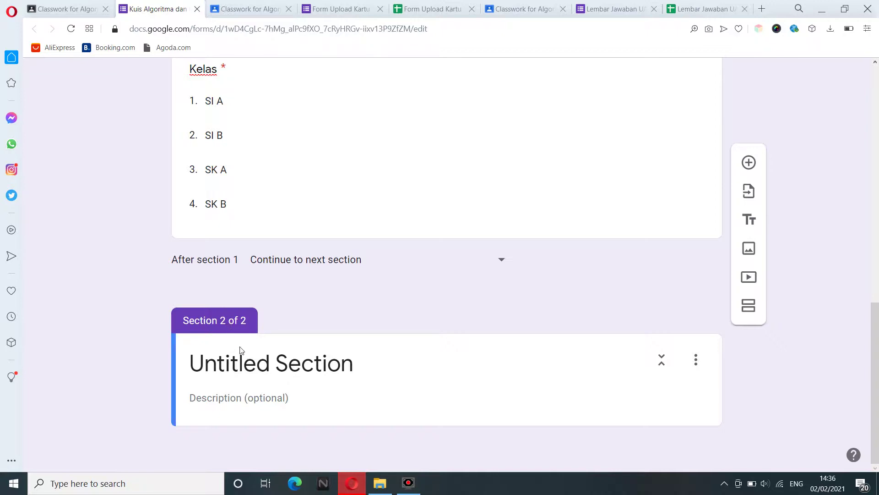
# Title the second section 'Soal 1 s.d 5' and add a blank question to it.
pyautogui.click(241, 362)
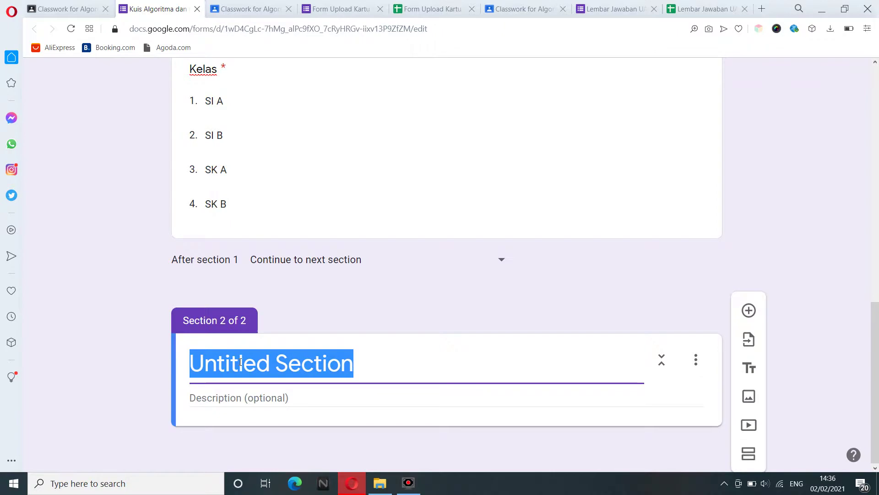
pyautogui.write('Soal 1')
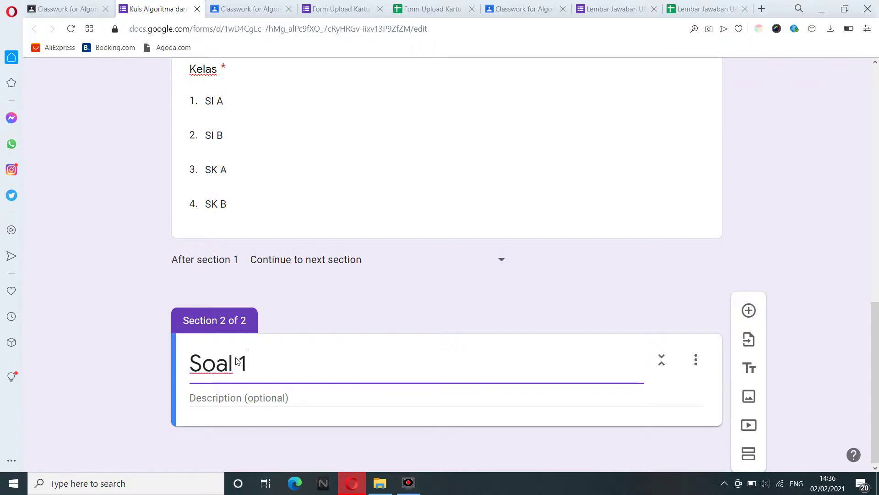
pyautogui.write(' s.d 5')
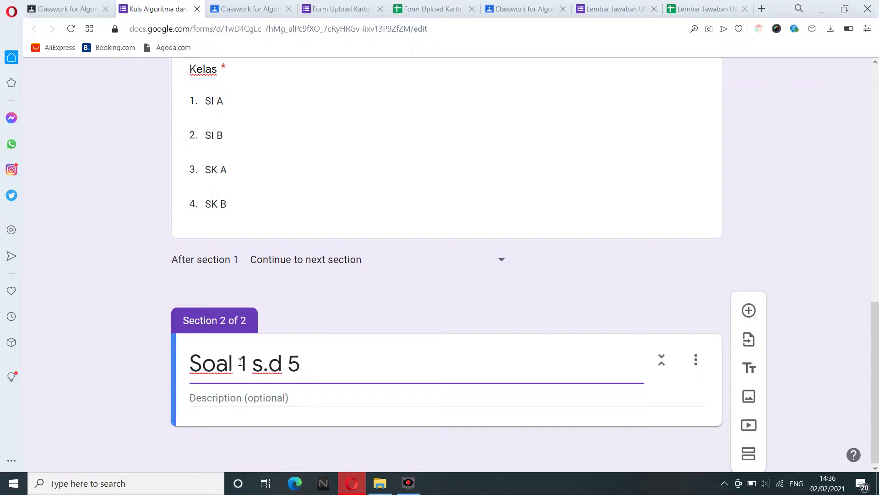
pyautogui.moveTo(878, 418); pyautogui.dragTo(878, 420)
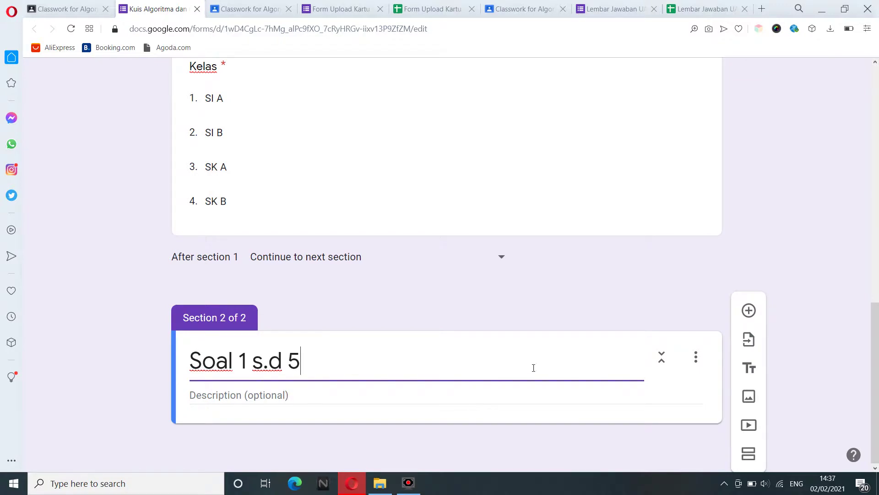
pyautogui.click(749, 310)
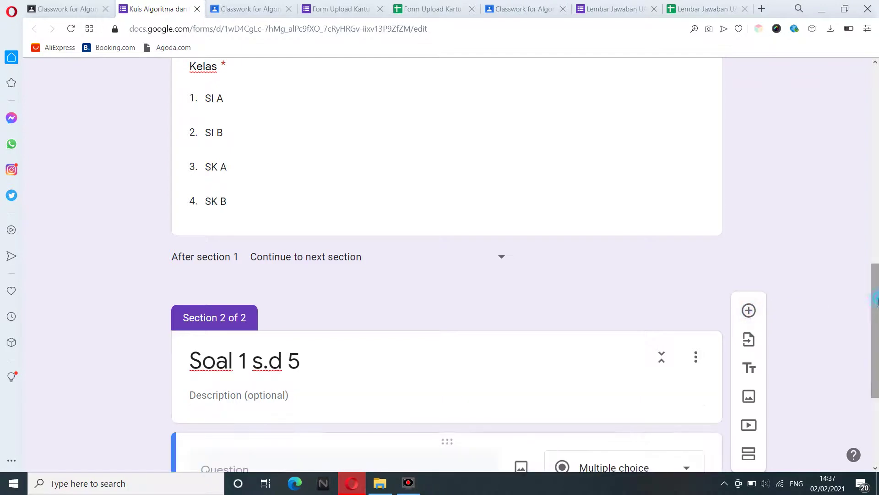
# Write the question asking for the keyword that states the program title in Pascal.
pyautogui.click(289, 266)
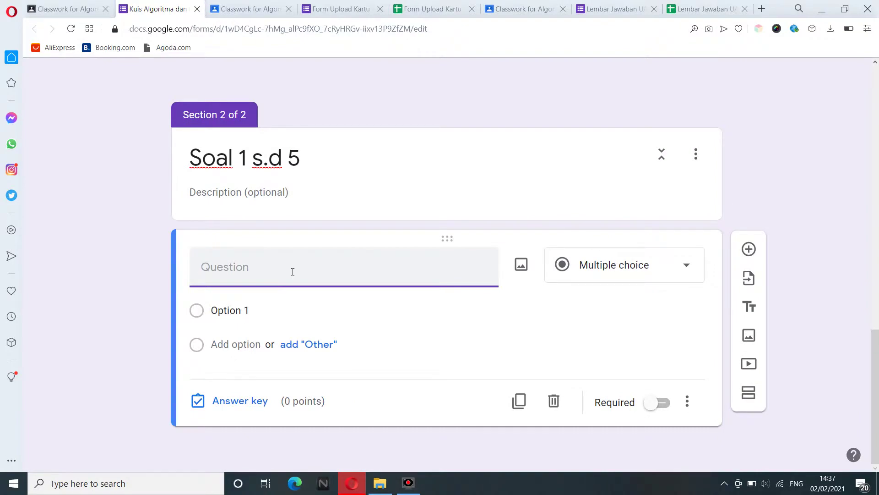
pyautogui.write('Kata kunci yang digunakan')
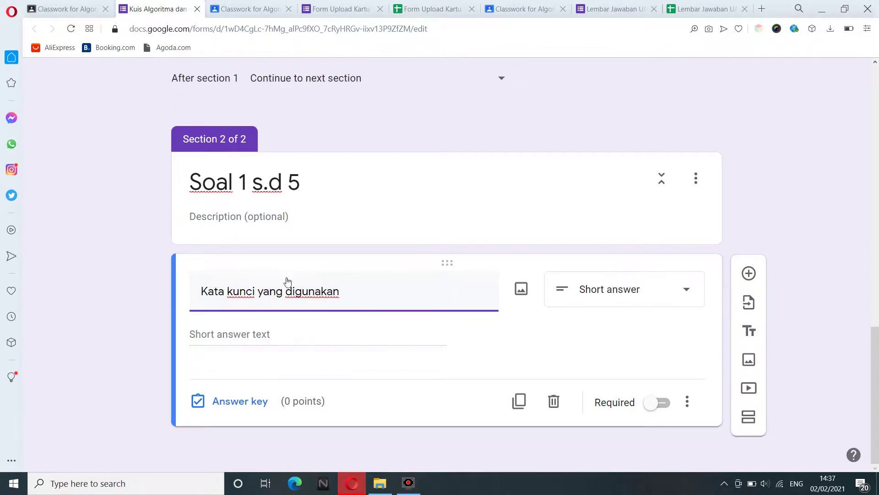
pyautogui.click(255, 291)
pyautogui.hotkey('ctrl', 'shift', 'Left')
pyautogui.hotkey('ctrl', 'shift', 'Left')
pyautogui.write('Kwyord')
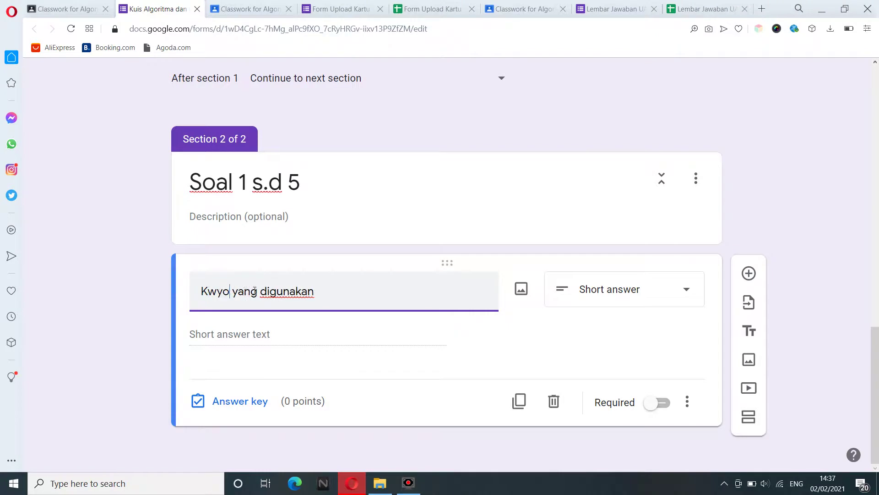
pyautogui.press('BackSpace')
pyautogui.press('BackSpace')
pyautogui.press('BackSpace')
pyautogui.press('BackSpace')
pyautogui.press('BackSpace')
pyautogui.write('e')
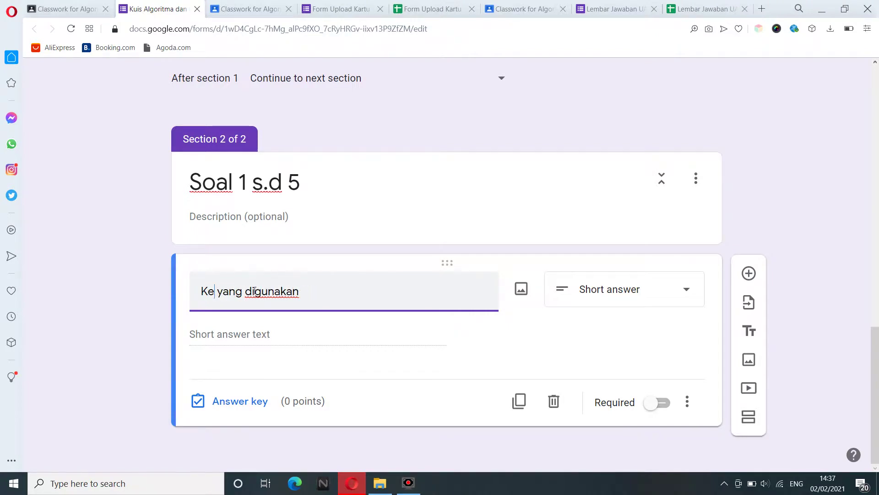
pyautogui.write('yword')
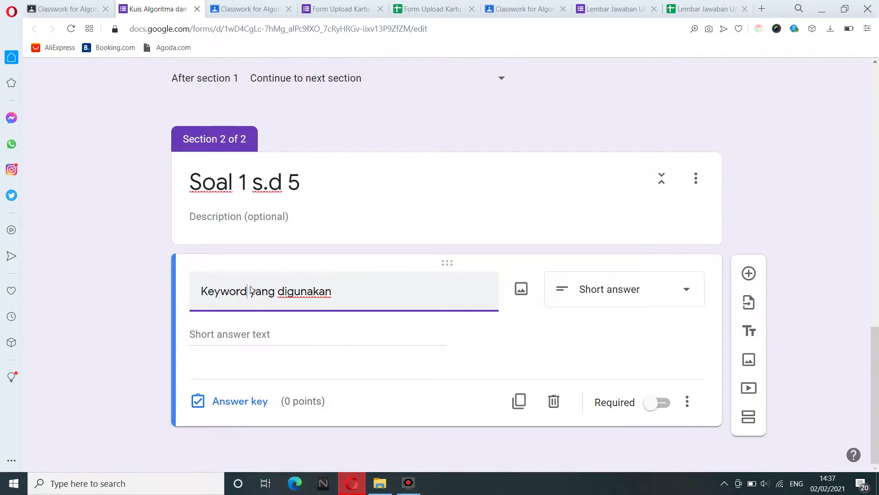
pyautogui.write(' untu')
pyautogui.hotkey('ctrl', 'shift', 'Left')
pyautogui.hotkey('ctrl', 'shift', 'Left')
pyautogui.press('End')
pyautogui.write('k menyata')
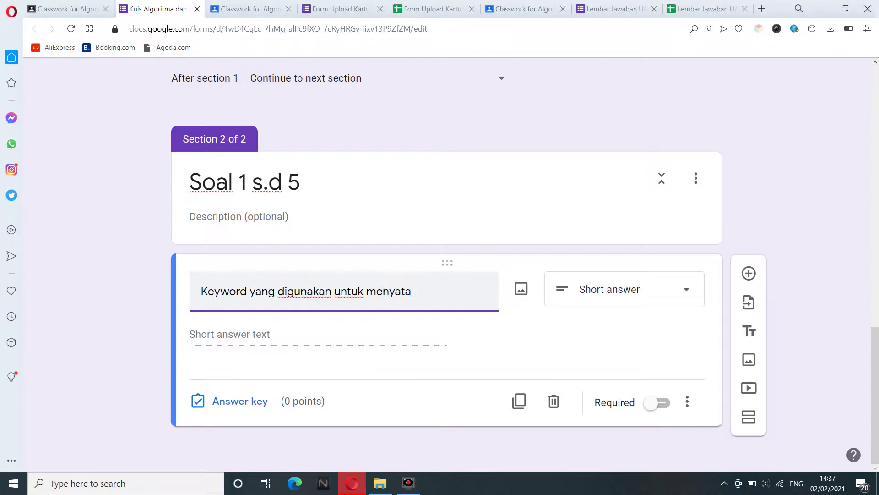
pyautogui.write('kan judul prog')
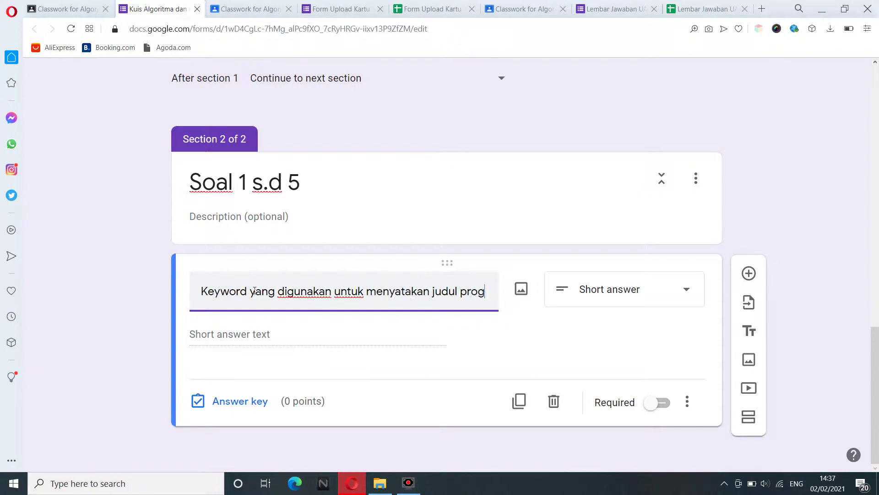
pyautogui.write('ram pada baha')
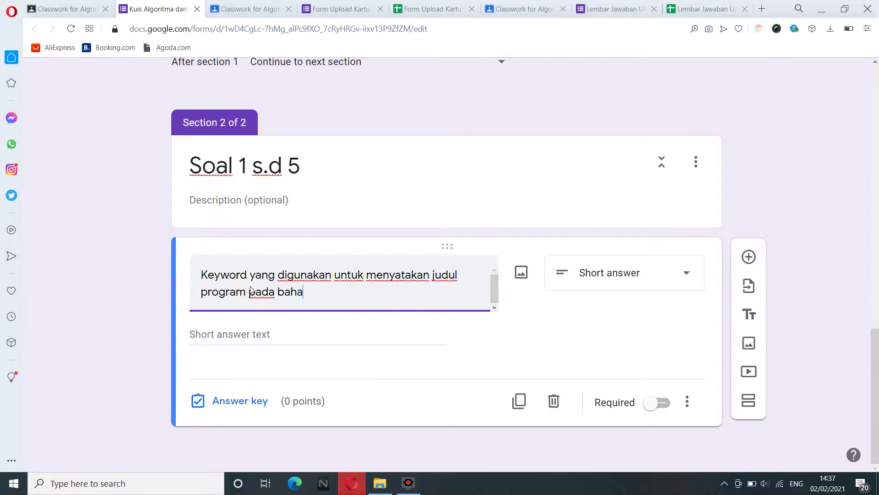
pyautogui.write('sa pemrograman')
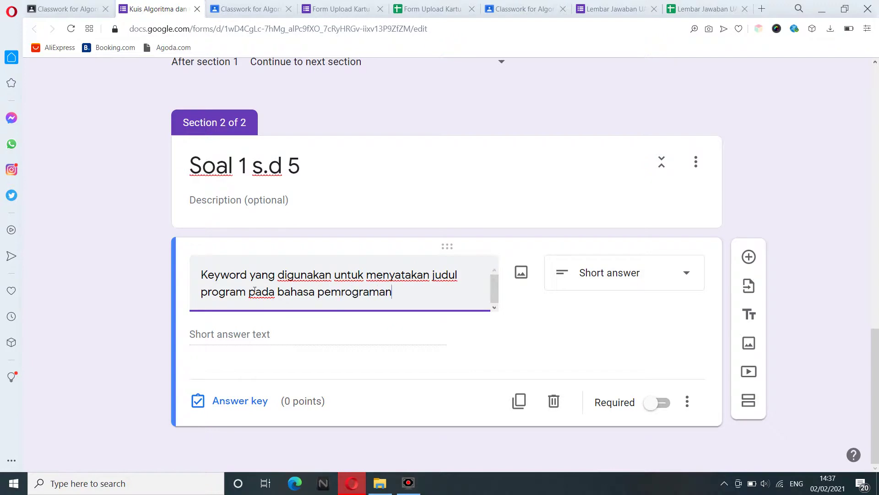
pyautogui.write(' pascal . . . .')
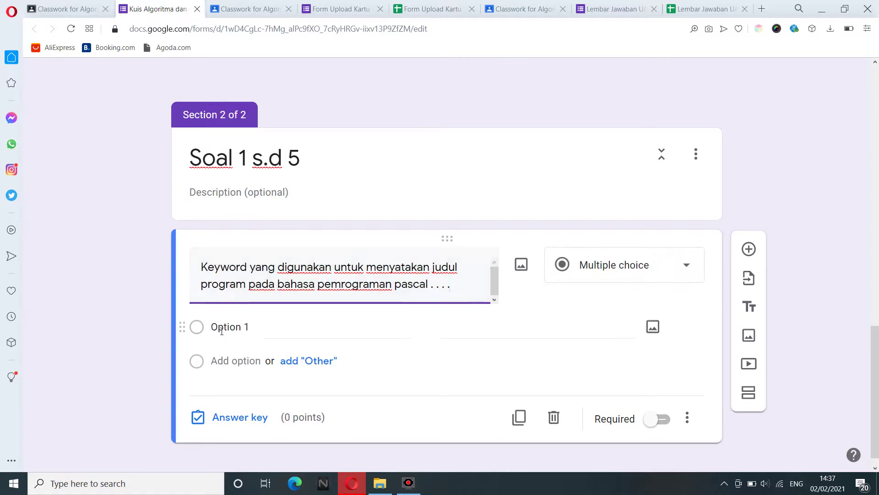
# Enter the answer options Program, Programmer, Programming and Pemrograman.
pyautogui.click(222, 329)
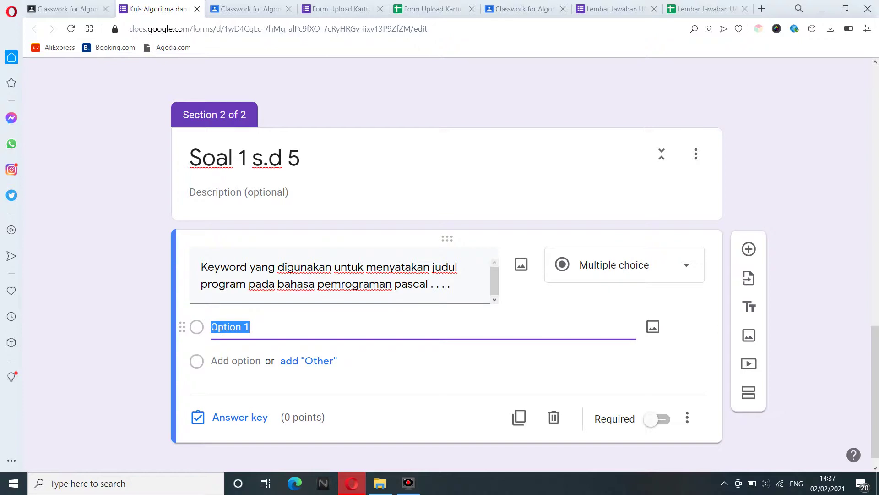
pyautogui.write('Program')
pyautogui.click(236, 362)
pyautogui.write('Progr')
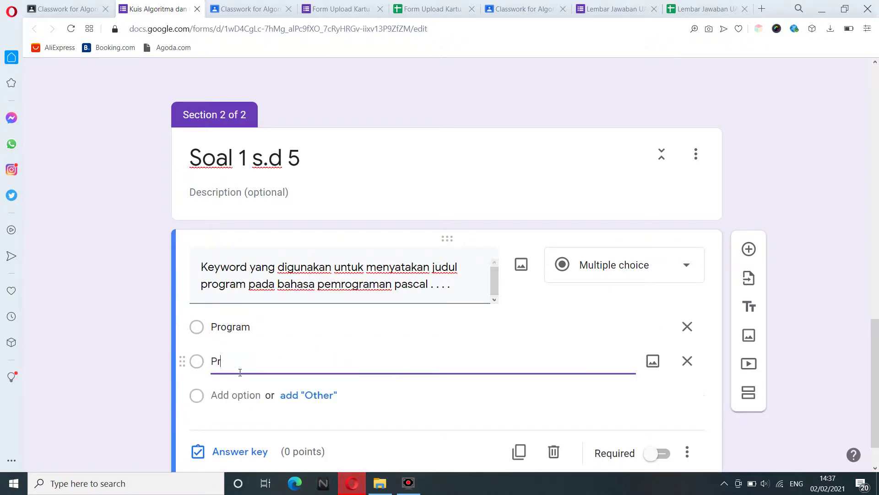
pyautogui.write('ammer')
pyautogui.click(238, 400)
pyautogui.write('Progr')
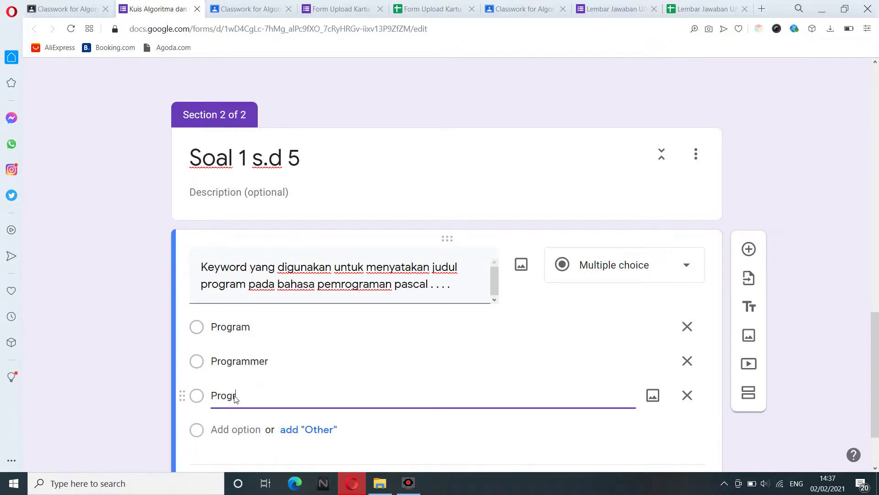
pyautogui.write('aamming')
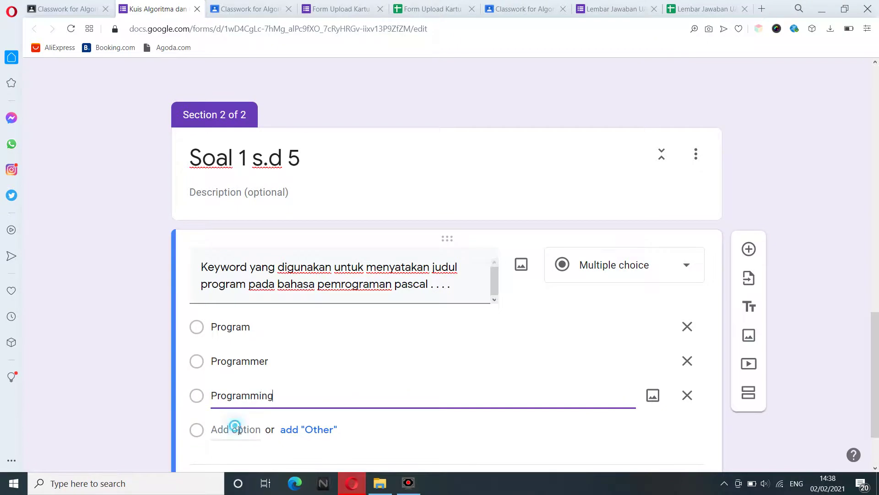
pyautogui.click(239, 430)
pyautogui.write('Pemr')
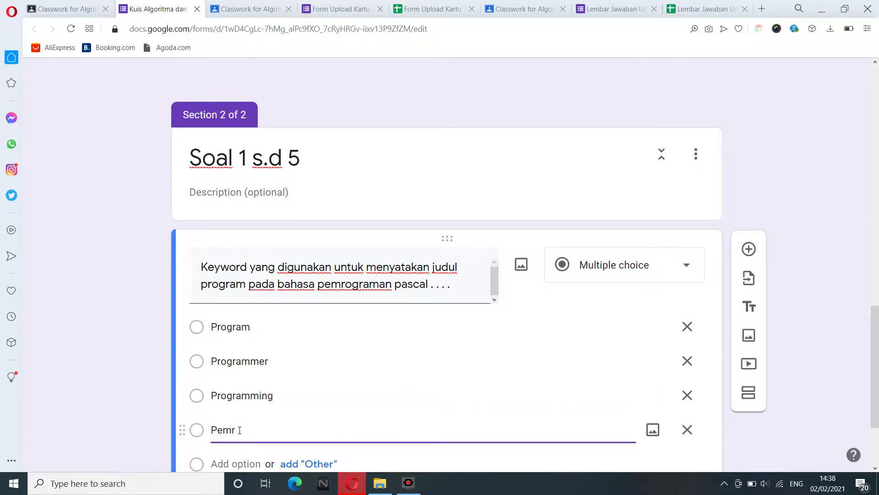
pyautogui.write('ograman')
pyautogui.scroll(-3, 877, 414)
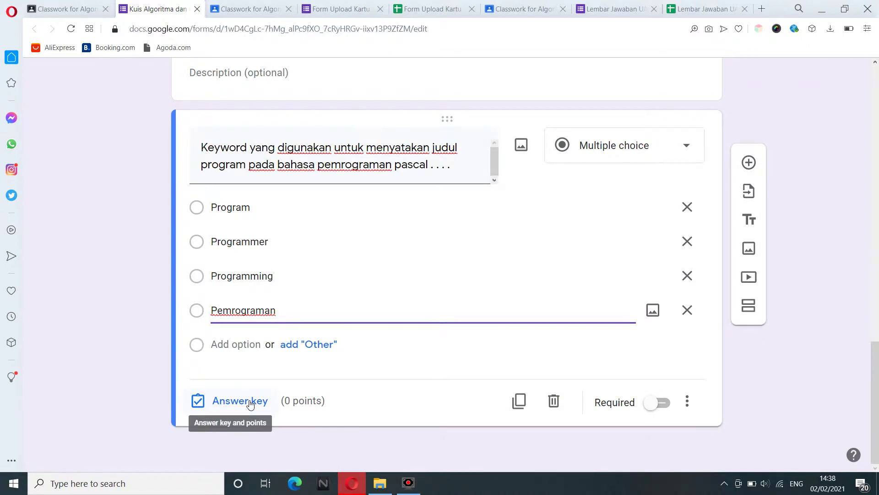
# In the answer key, mark Program as correct and set it to 20 points.
pyautogui.click(251, 403)
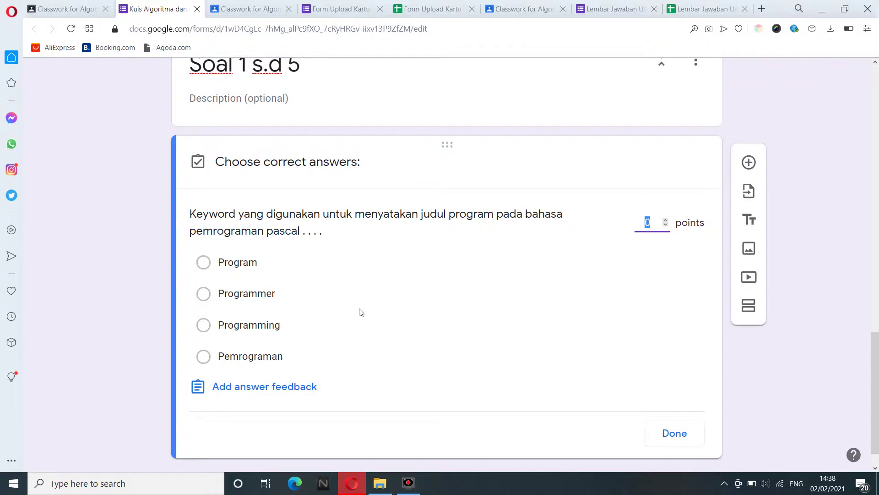
pyautogui.click(252, 270)
pyautogui.click(655, 231)
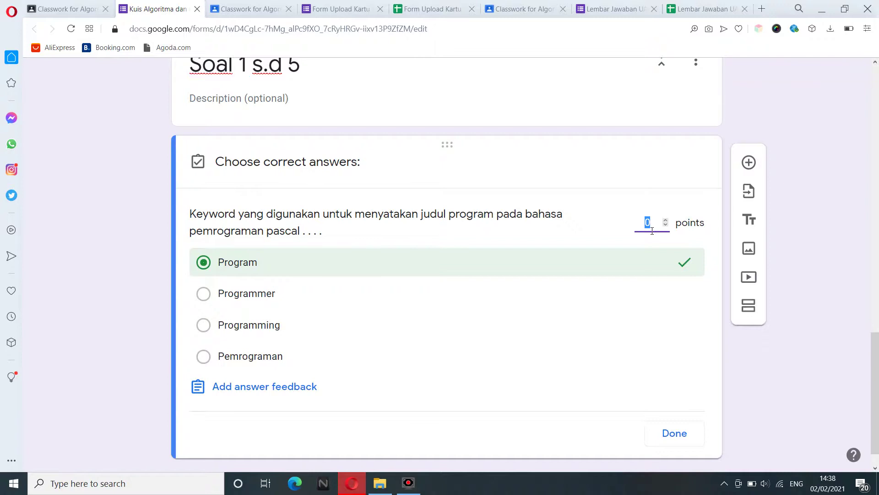
pyautogui.write('20')
# Discard the answer feedback, finish the answer key, and make the question required.
pyautogui.click(269, 389)
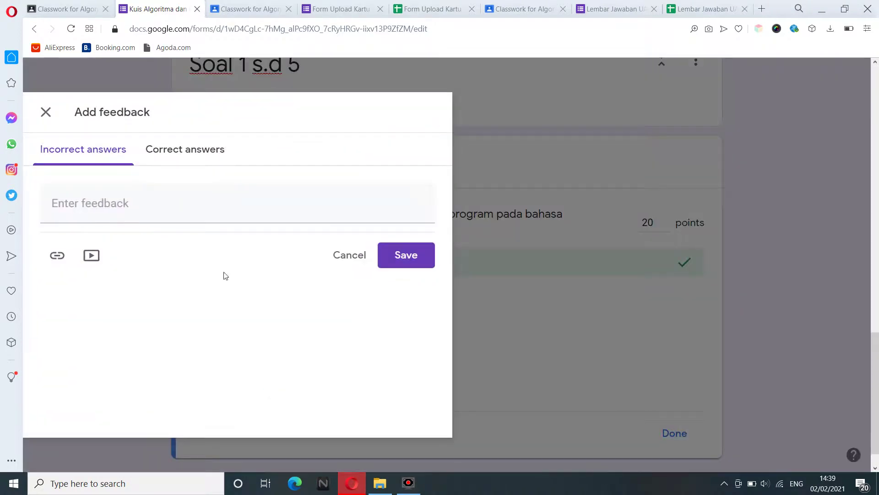
pyautogui.click(91, 203)
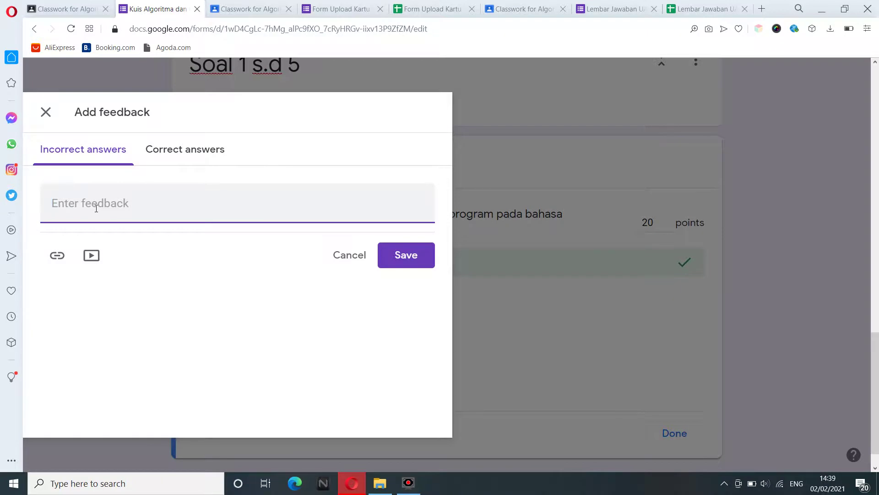
pyautogui.click(179, 154)
pyautogui.click(145, 202)
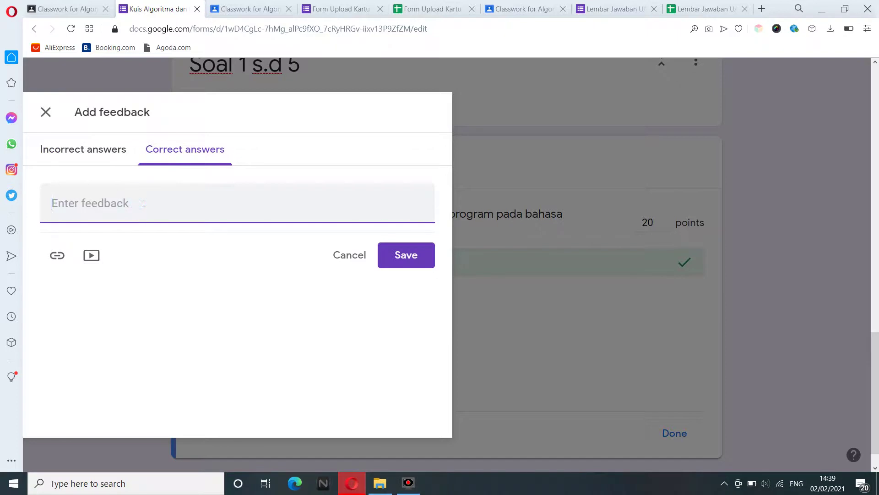
pyautogui.click(357, 262)
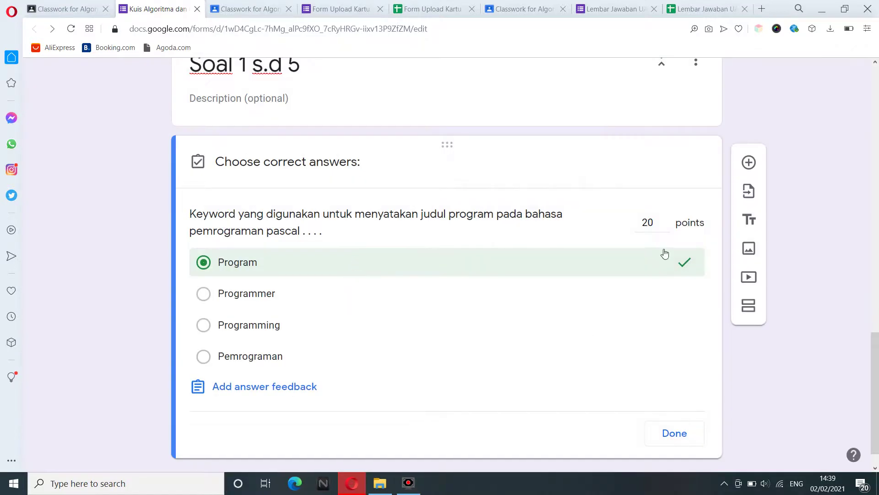
pyautogui.click(675, 443)
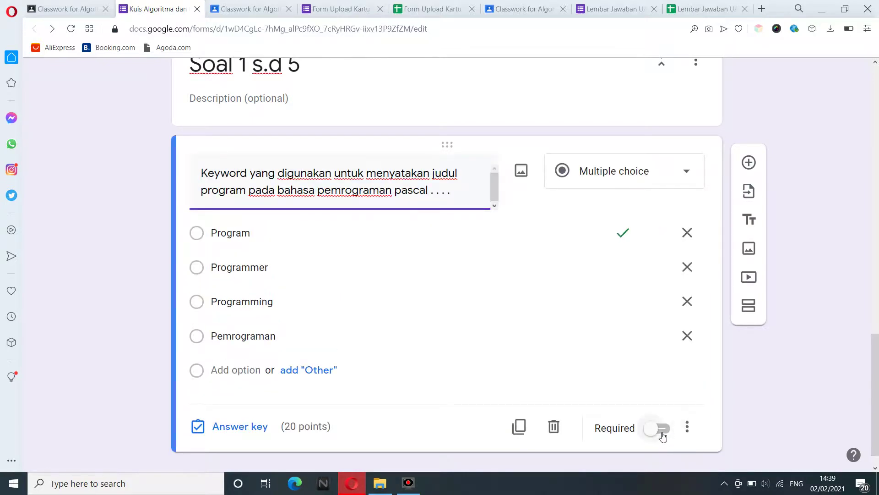
pyautogui.click(663, 430)
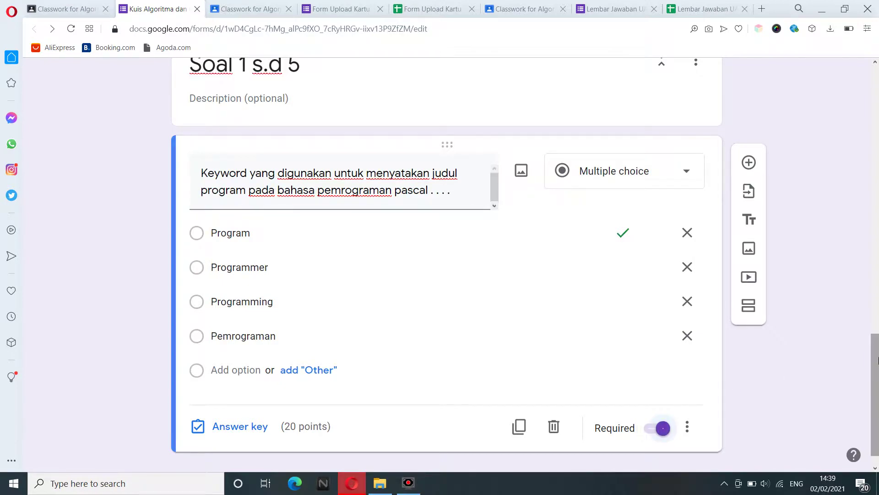
pyautogui.scroll(-1, 878, 360)
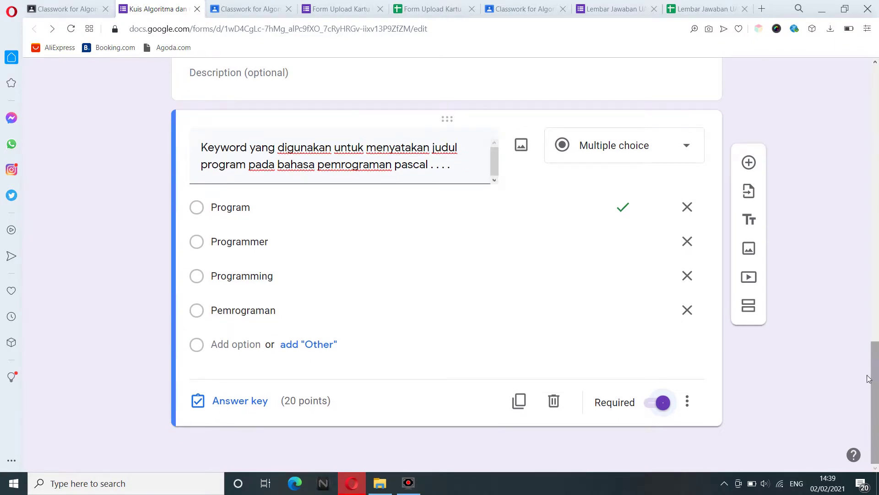
# Add a question: 'Keyword yang digunakan untuk mendeklarasikan variabel yaitu . . . .'.
pyautogui.click(753, 168)
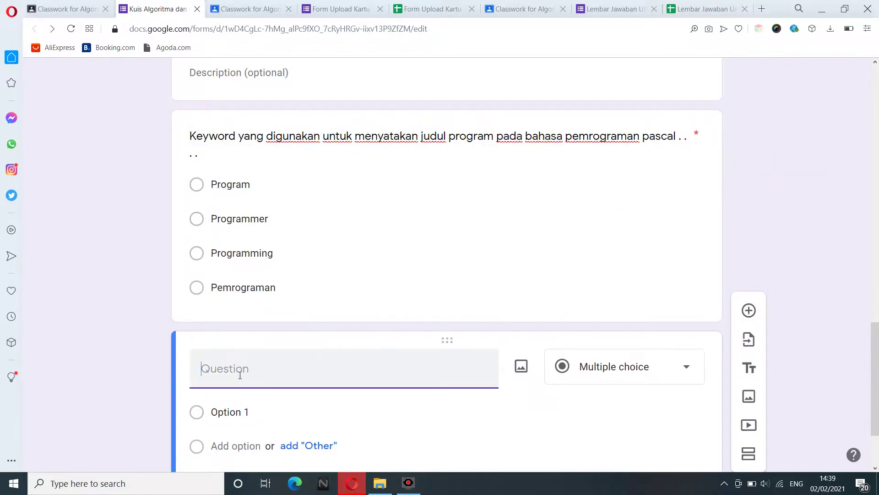
pyautogui.write('Keyword yang digunakan u')
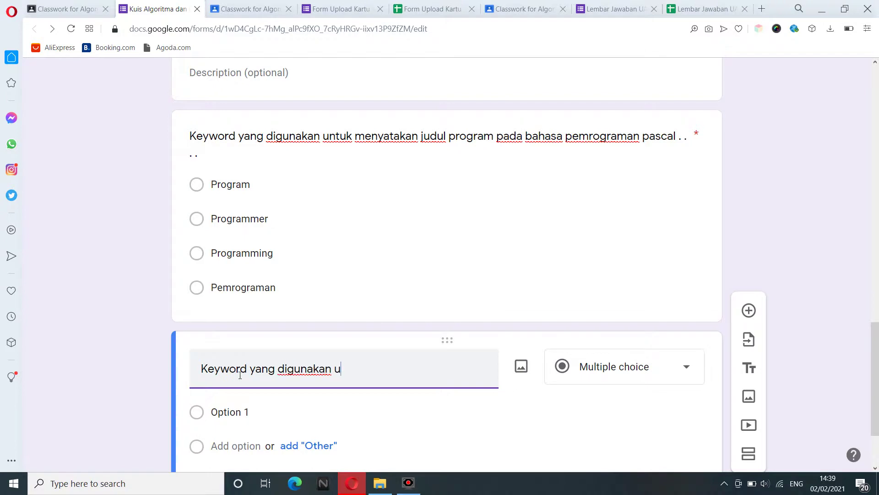
pyautogui.write('ntuk mendekl')
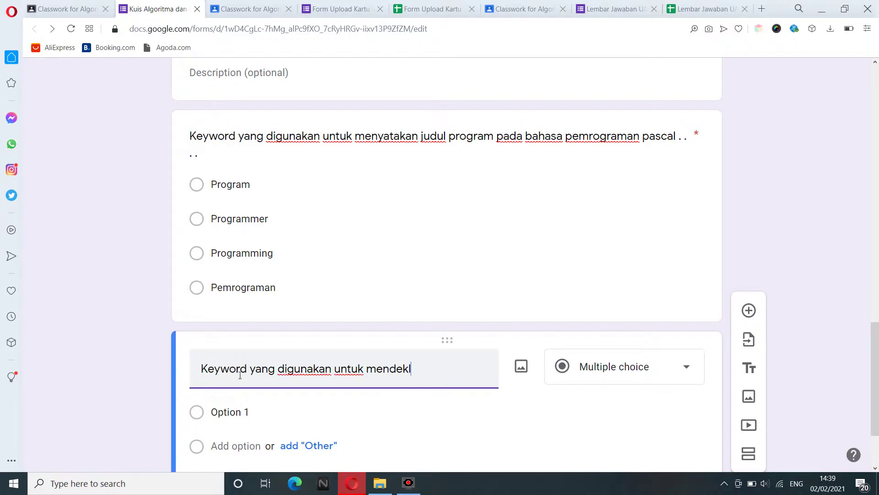
pyautogui.write('arasikan variabel yaitu . . . .')
pyautogui.moveTo(874, 355); pyautogui.dragTo(875, 386)
# Give it options Var, Variabel, Variation and Varietis, removing an extra 'Semuanya benar' option.
pyautogui.click(268, 310)
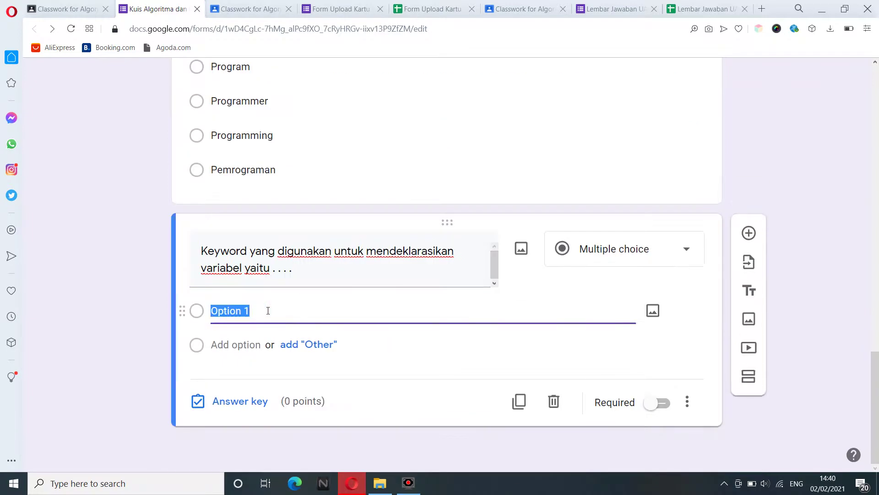
pyautogui.write('Var')
pyautogui.click(246, 345)
pyautogui.write('Variabel')
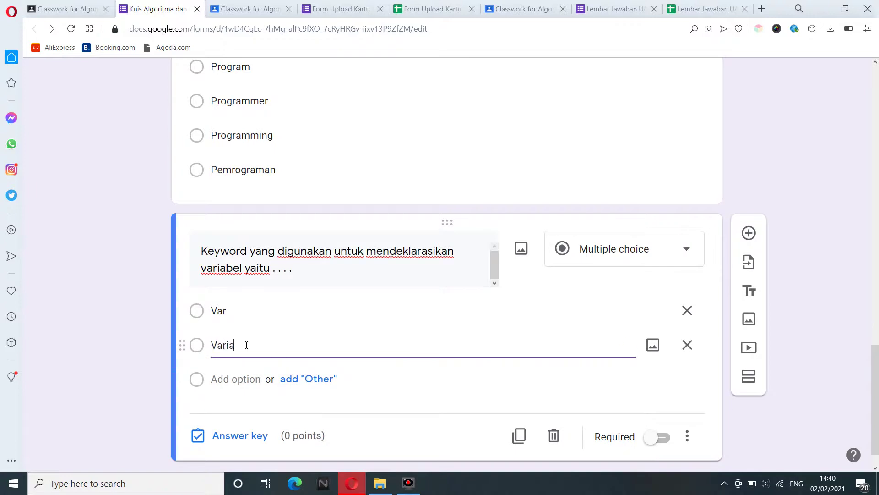
pyautogui.click(236, 379)
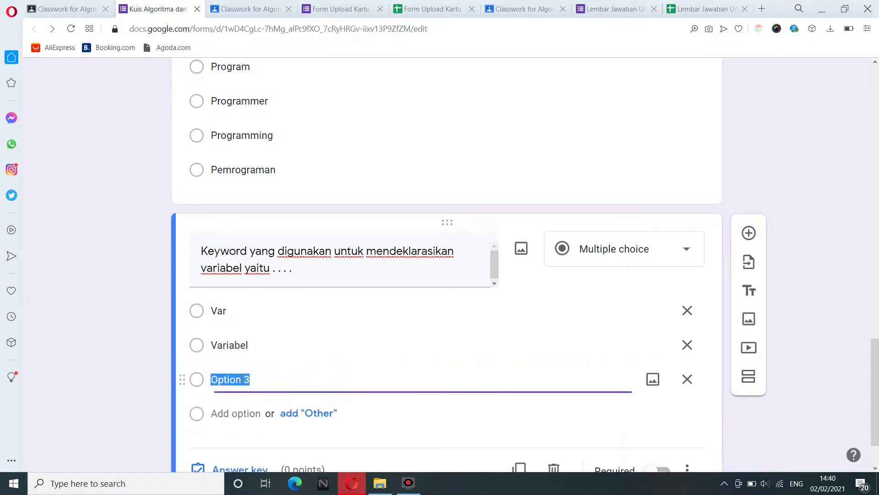
pyautogui.write('Variation')
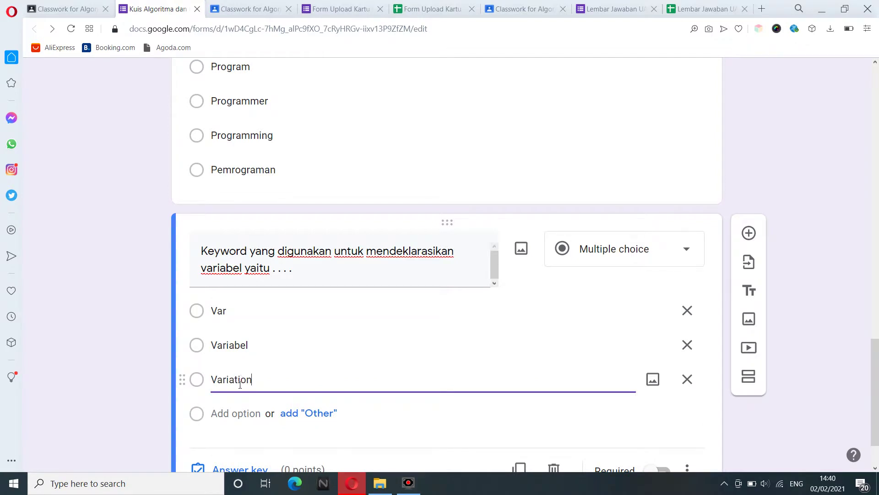
pyautogui.click(237, 414)
pyautogui.write('Vari')
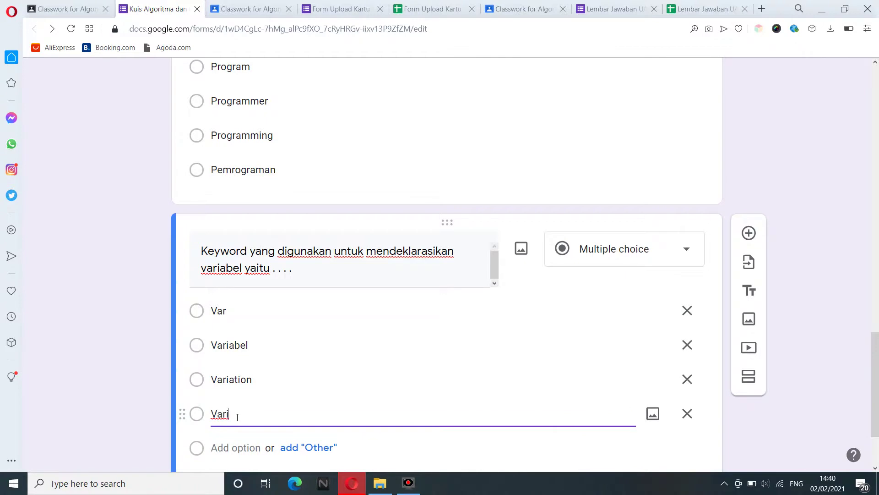
pyautogui.write('etis')
pyautogui.click(231, 448)
pyautogui.write('V')
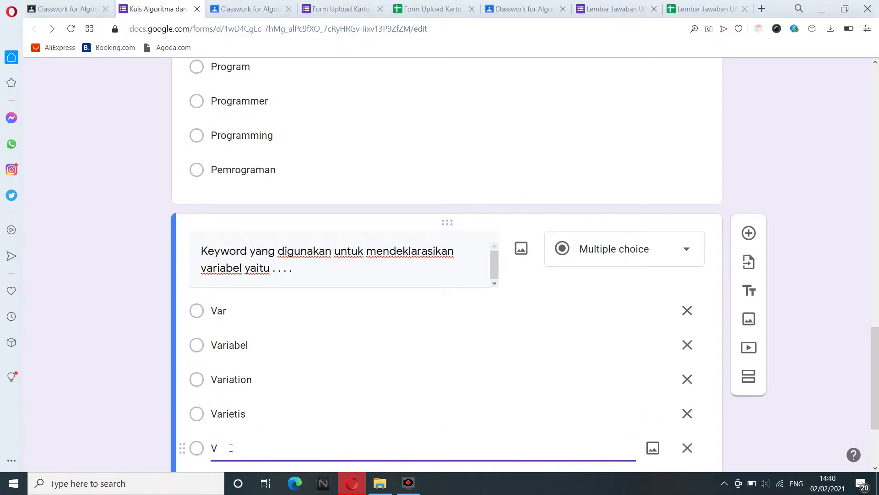
pyautogui.write('Semuanya benar')
pyautogui.moveTo(874, 354); pyautogui.dragTo(878, 382)
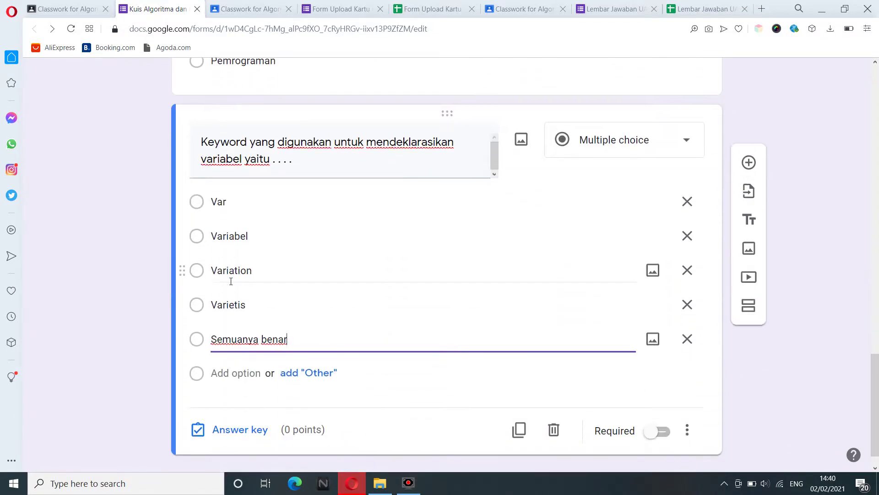
pyautogui.click(688, 339)
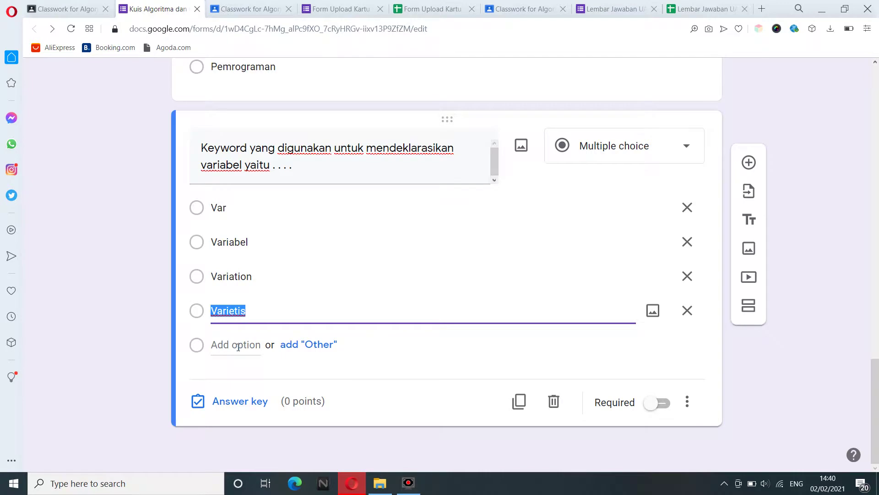
# Key Var as the correct answer for 20 points and make the question required.
pyautogui.click(238, 404)
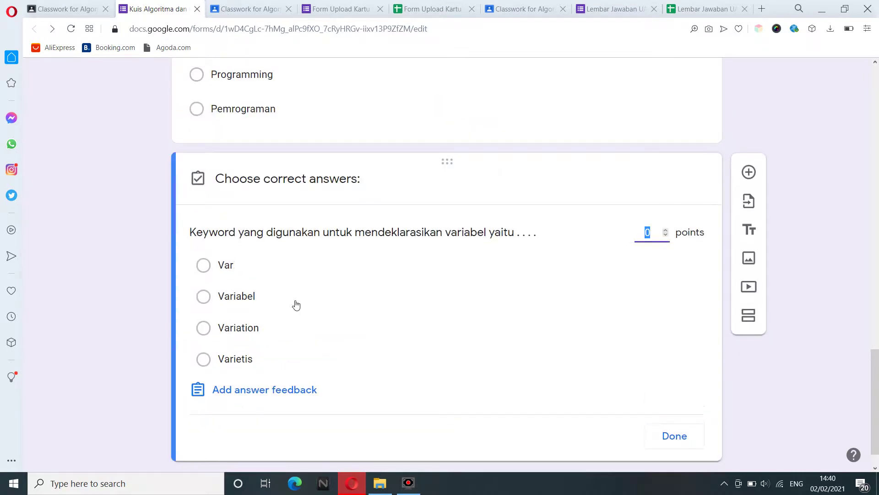
pyautogui.click(254, 267)
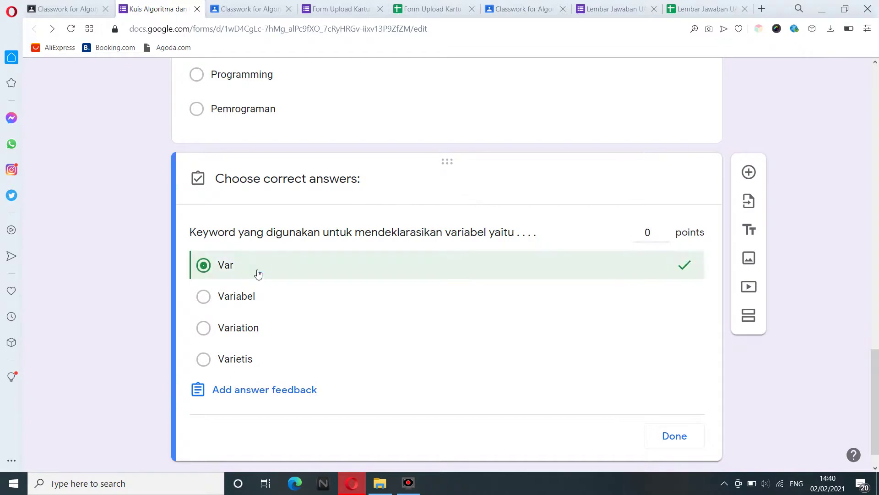
pyautogui.click(645, 235)
pyautogui.press('BackSpace')
pyautogui.write('20')
pyautogui.click(674, 437)
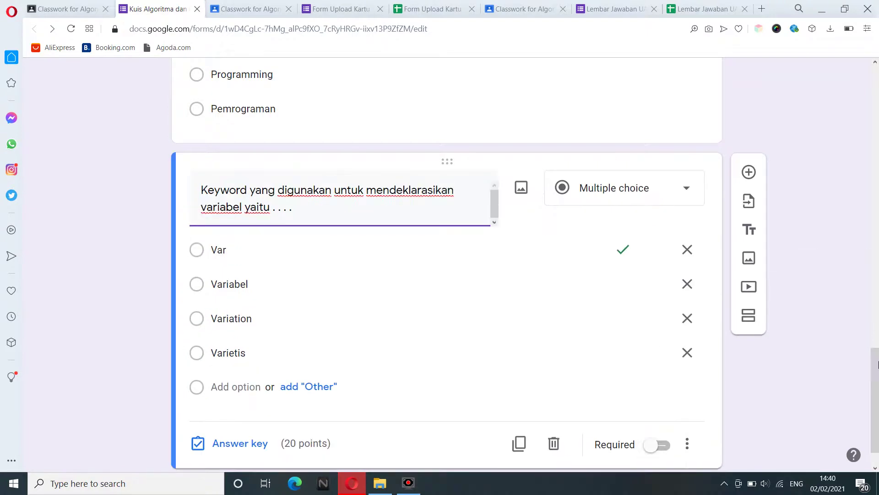
pyautogui.scroll(-1, 649, 341)
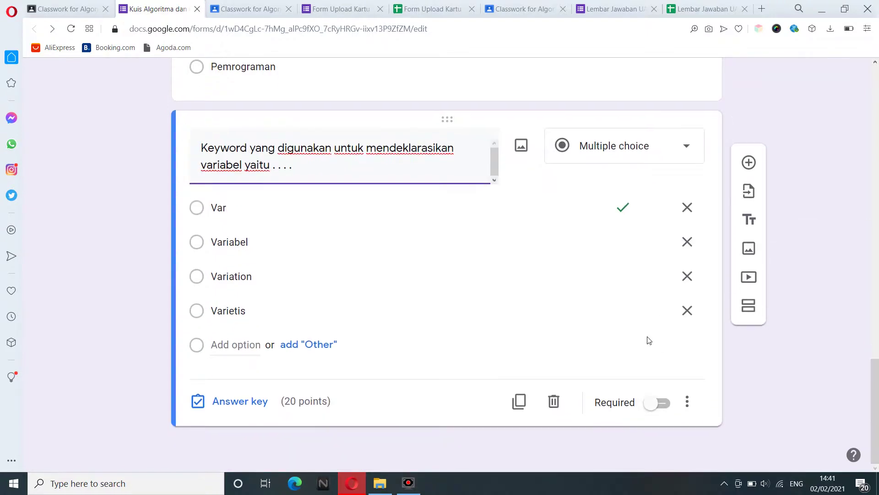
pyautogui.click(664, 405)
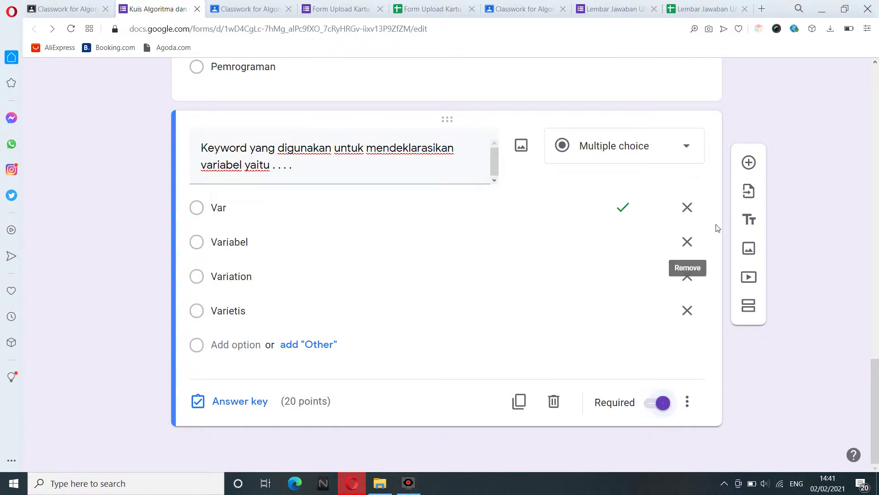
# Add a question asking which data type stores character values.
pyautogui.click(749, 164)
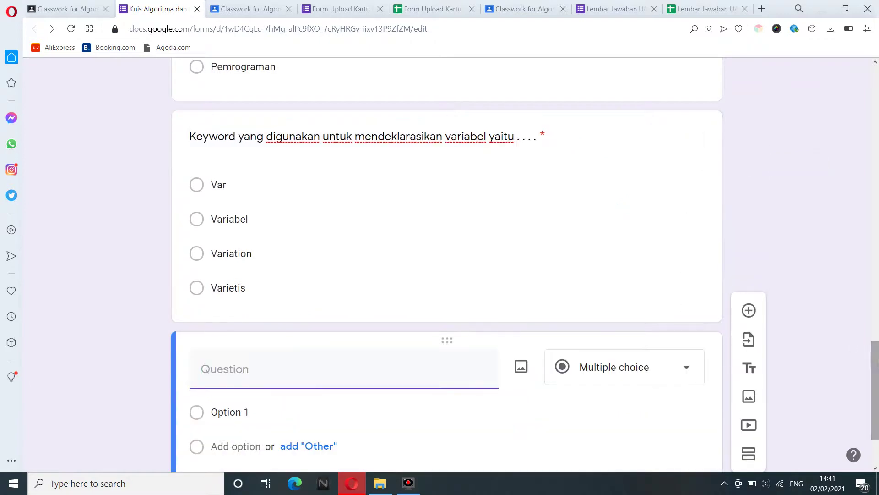
pyautogui.moveTo(878, 389); pyautogui.dragTo(878, 405)
pyautogui.click(282, 271)
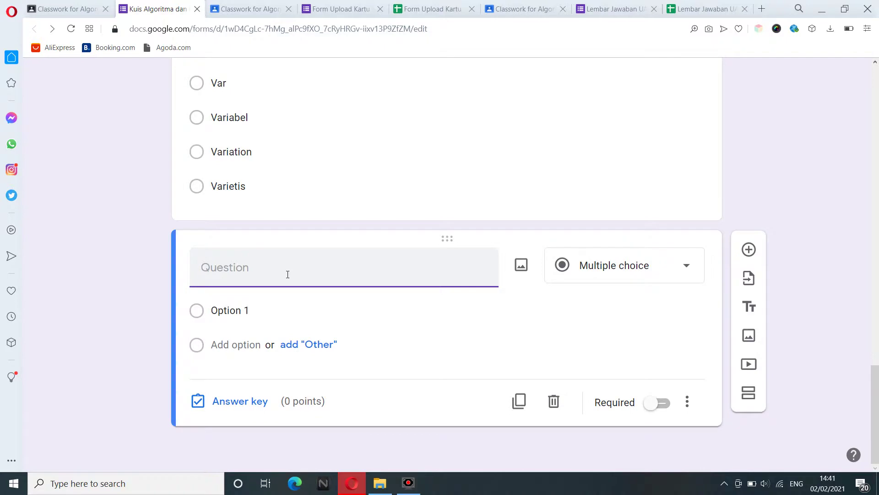
pyautogui.write('Tpyy')
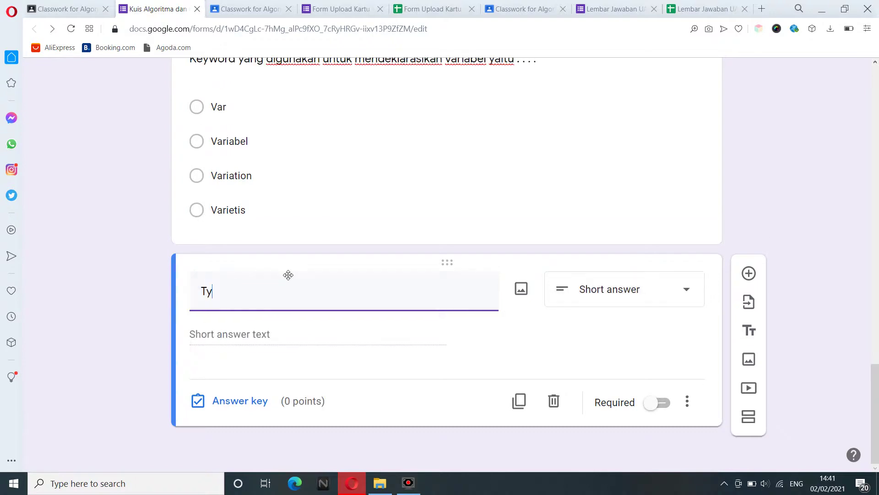
pyautogui.write('pe data yang diguna')
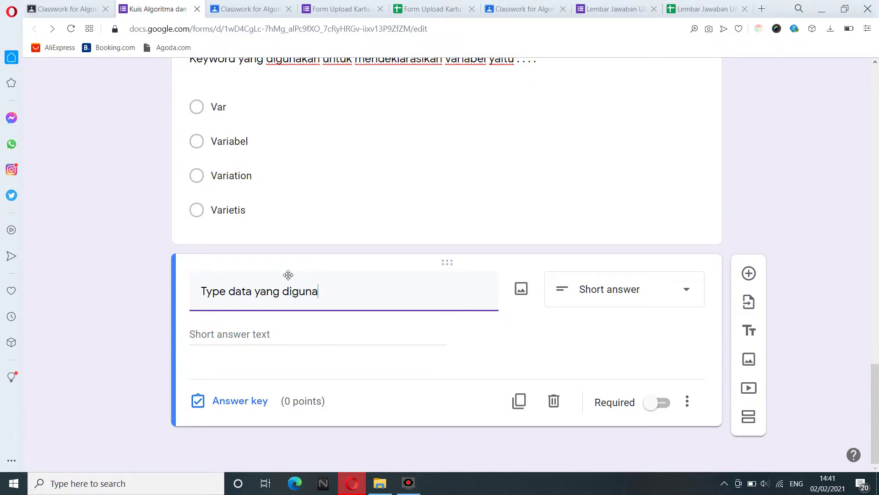
pyautogui.write('kan untuk menyi')
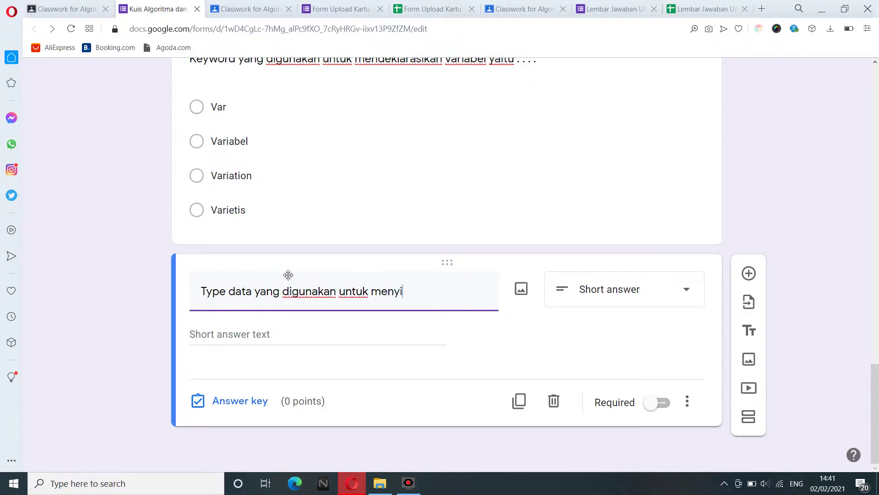
pyautogui.write('mpan nilai ')
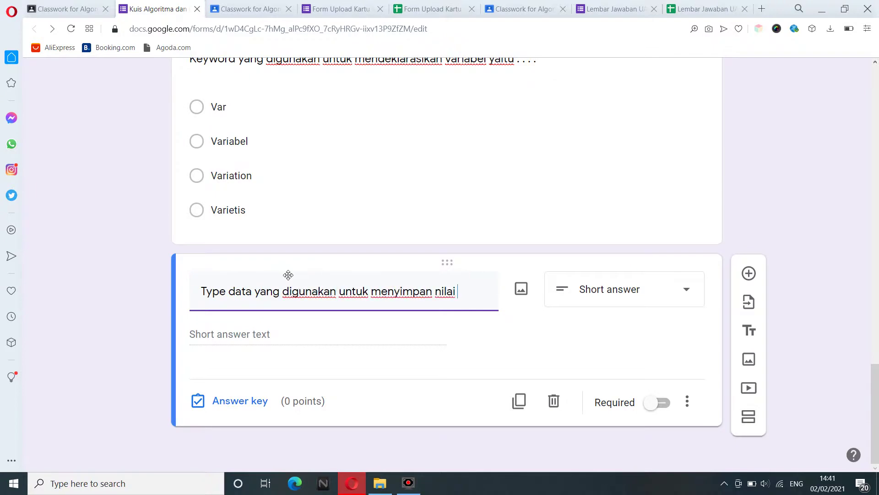
pyautogui.write('berupa c')
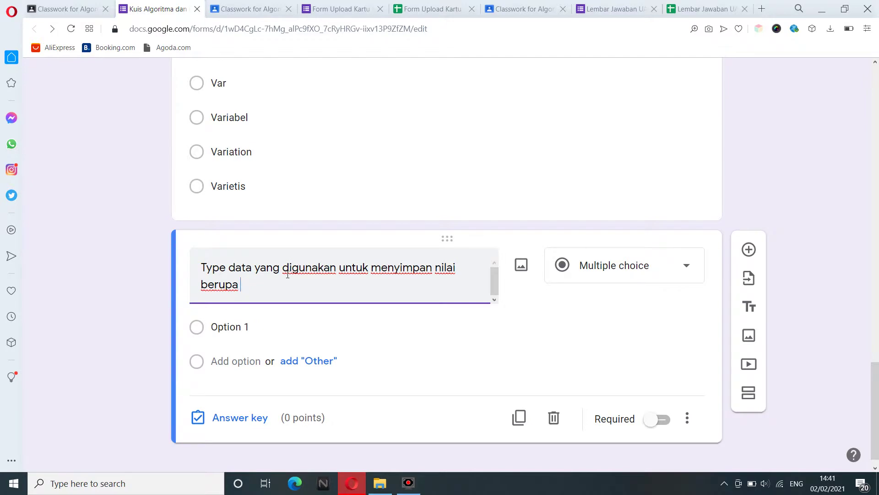
pyautogui.write('ca')
pyautogui.press('BackSpace')
pyautogui.press('BackSpace')
pyautogui.write('karakterk')
pyautogui.press('BackSpace')
pyautogui.write('y yaitu . . . .')
# Enter the answer options Carakter, Char, Karakter and Chart.
pyautogui.click(240, 327)
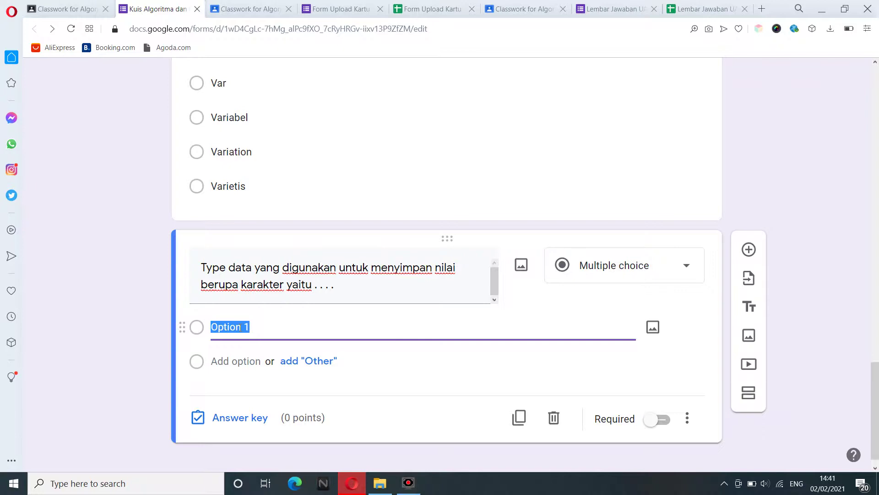
pyautogui.write('Cara')
pyautogui.write('k')
pyautogui.press('BackSpace')
pyautogui.write('rakter')
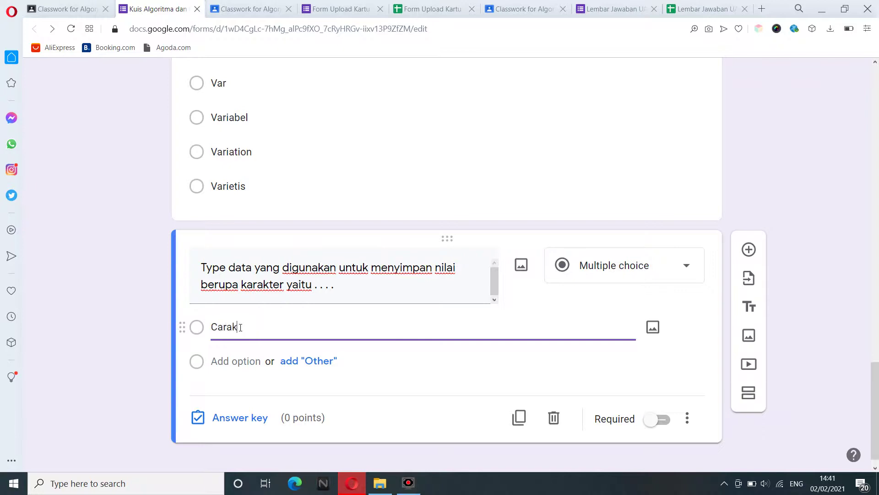
pyautogui.click(235, 361)
pyautogui.write('Char')
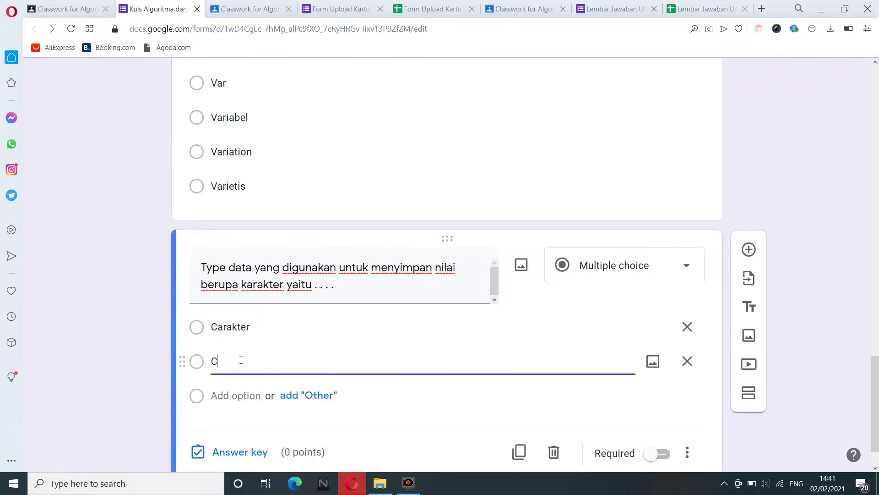
pyautogui.click(232, 395)
pyautogui.write('Karakter')
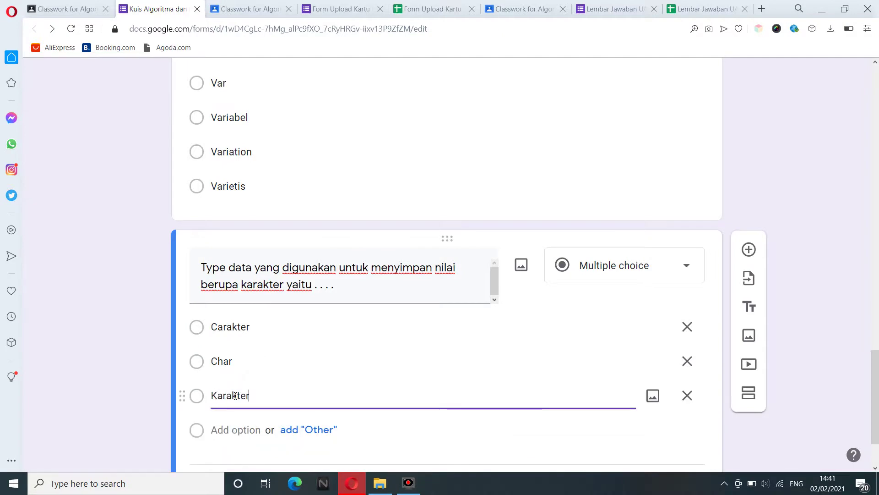
pyautogui.click(234, 430)
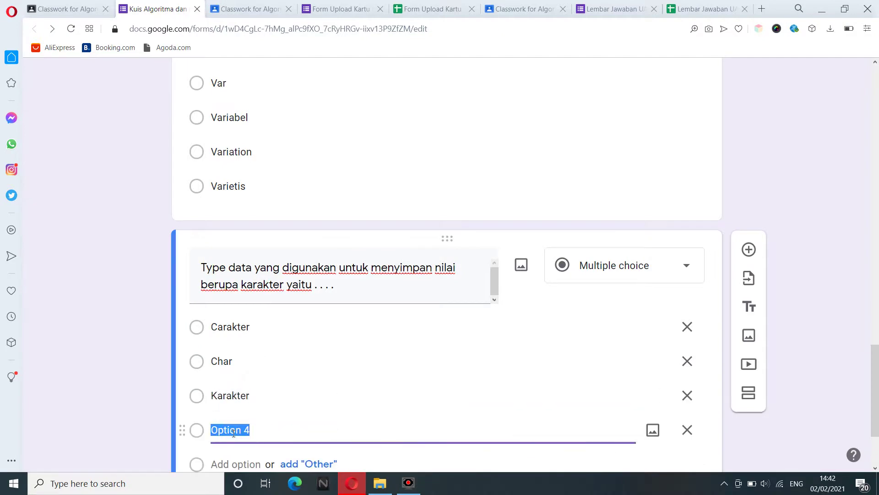
pyautogui.write('Chart')
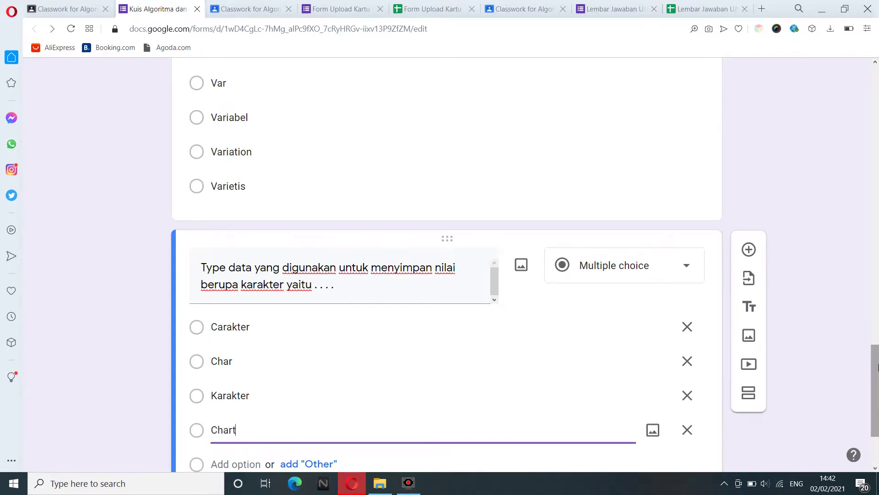
pyautogui.scroll(-3, 363, 412)
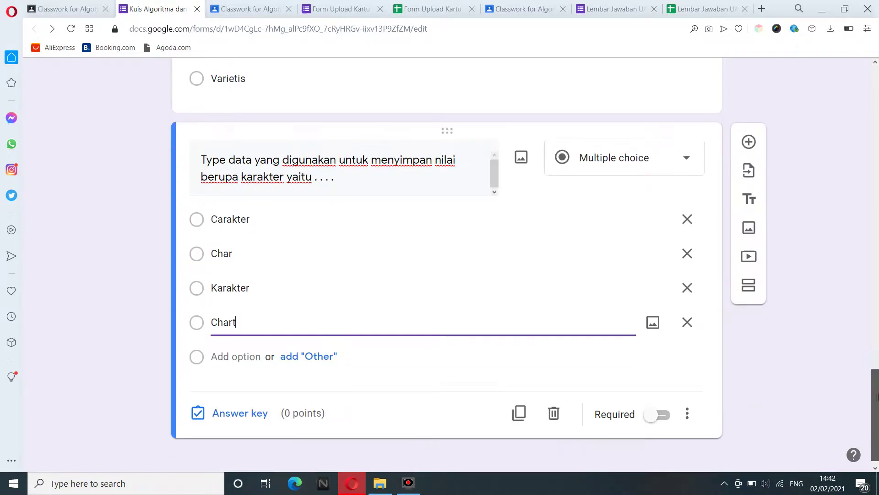
# Key Char as the correct answer for 20 points and make the question required.
pyautogui.click(251, 401)
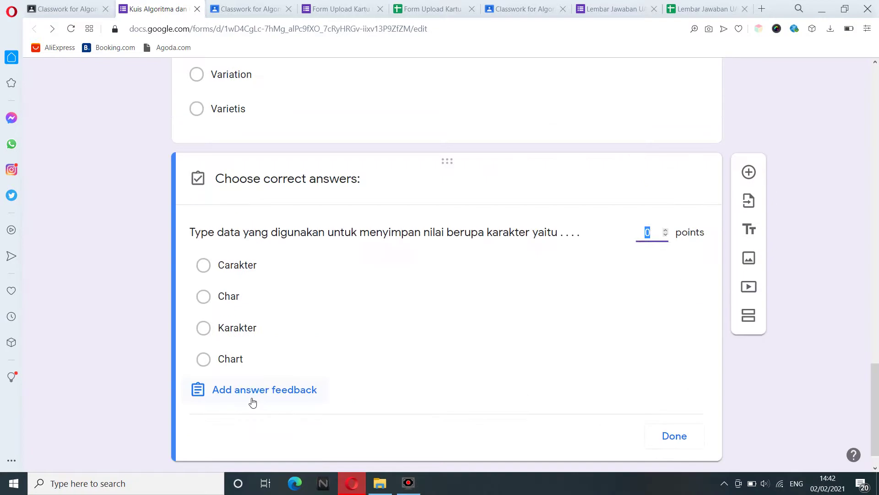
pyautogui.click(234, 300)
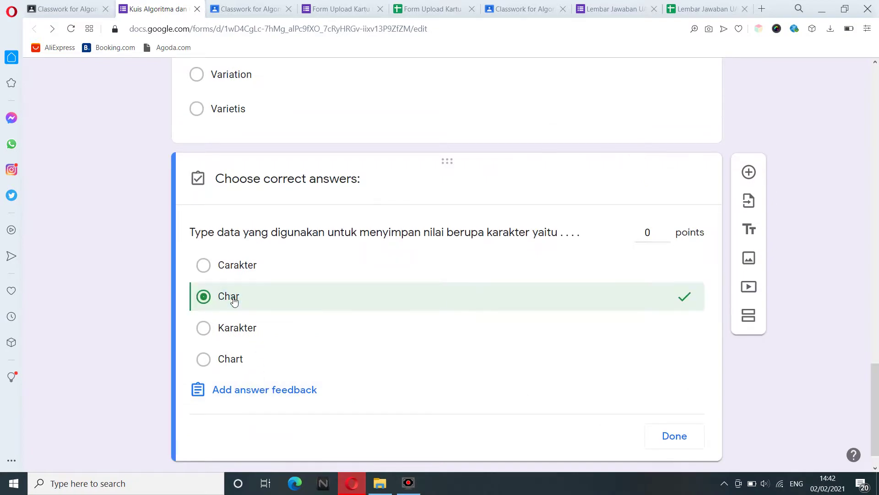
pyautogui.click(660, 237)
pyautogui.write('20')
pyautogui.click(665, 437)
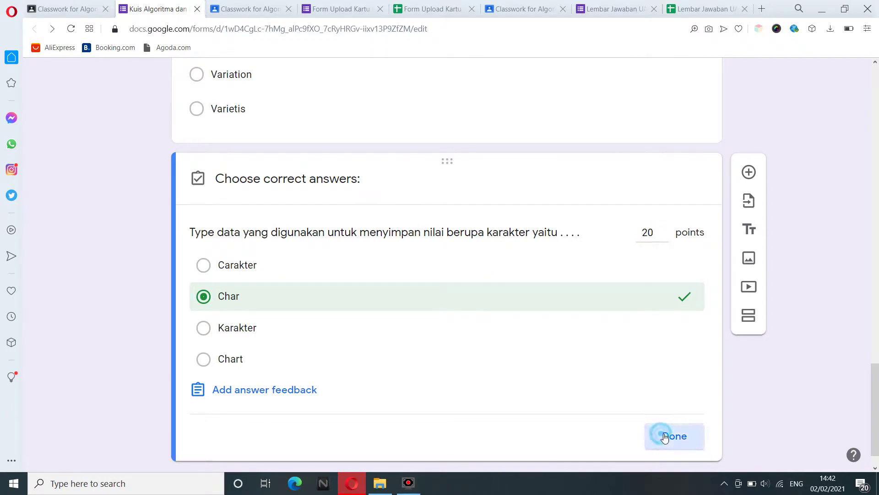
pyautogui.click(664, 448)
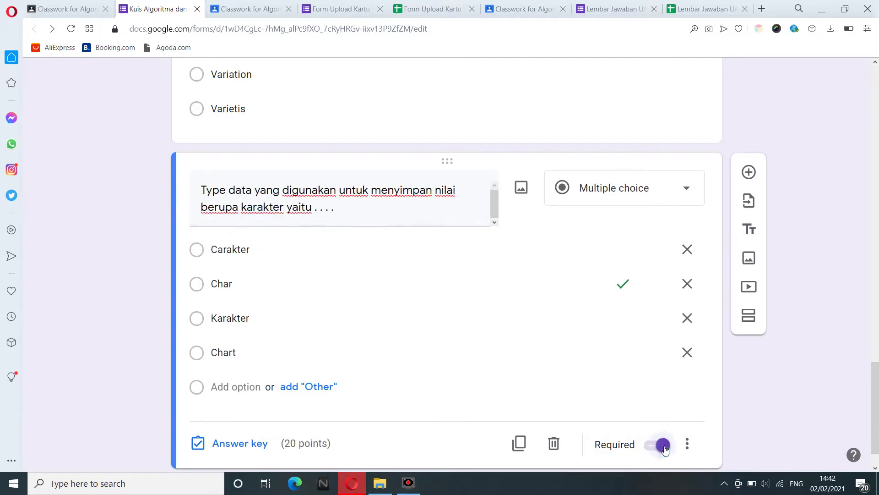
pyautogui.moveTo(878, 405); pyautogui.dragTo(878, 435)
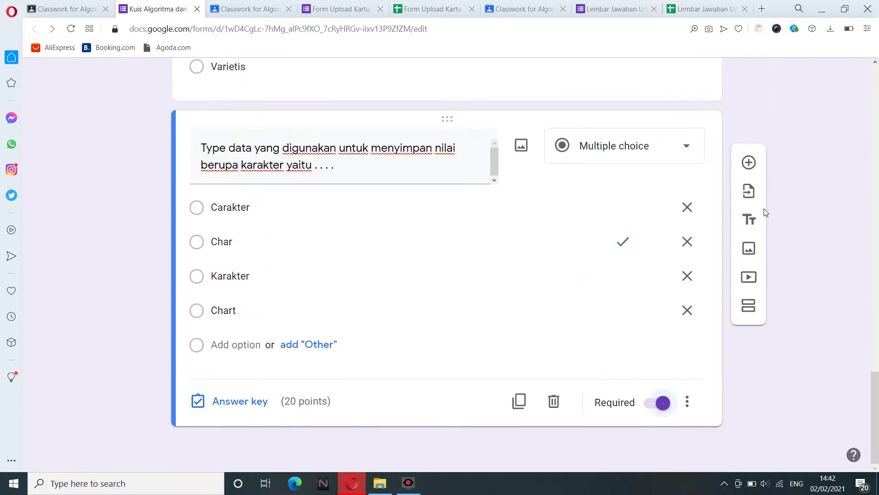
# Add a new question asking for the keyword that records and stores input values in memory.
pyautogui.click(749, 164)
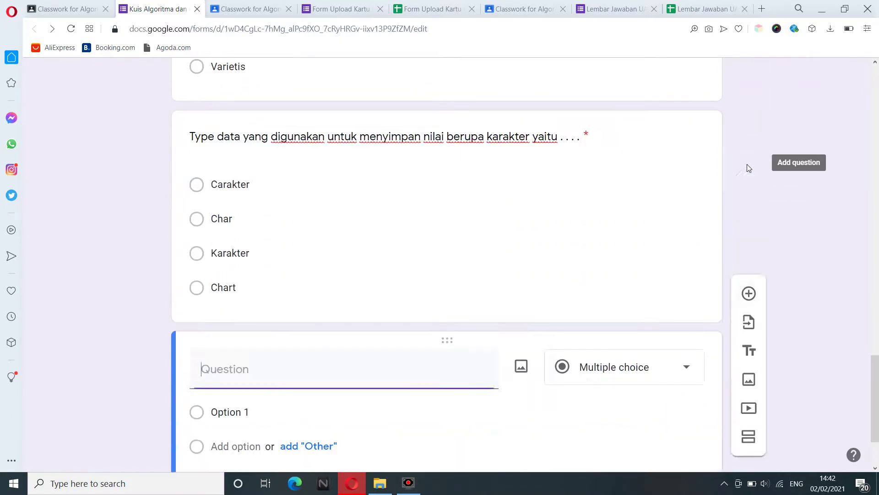
pyautogui.moveTo(878, 378); pyautogui.dragTo(878, 399)
pyautogui.click(242, 268)
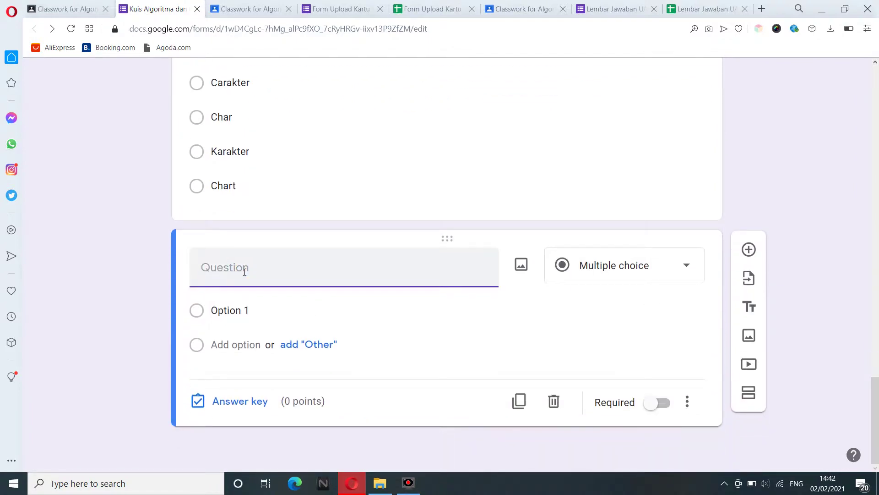
pyautogui.write('Keyword yang digunakan untuk merekanm dan men')
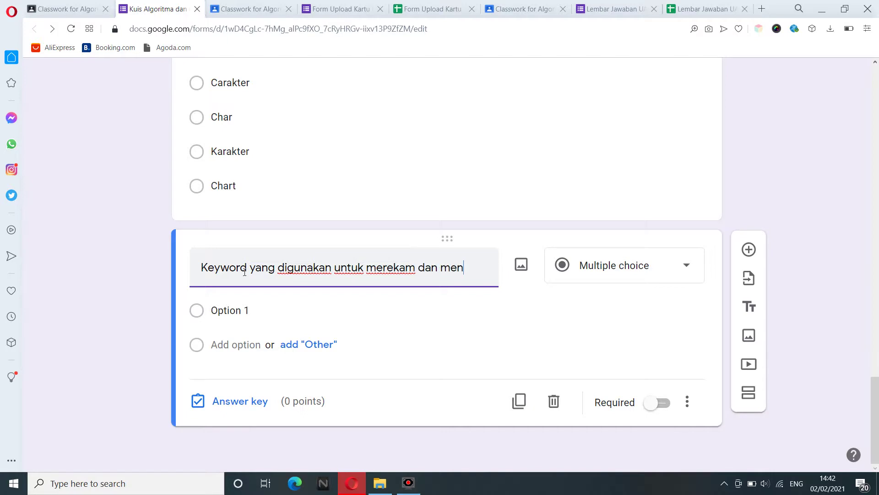
pyautogui.write('yimpan ni')
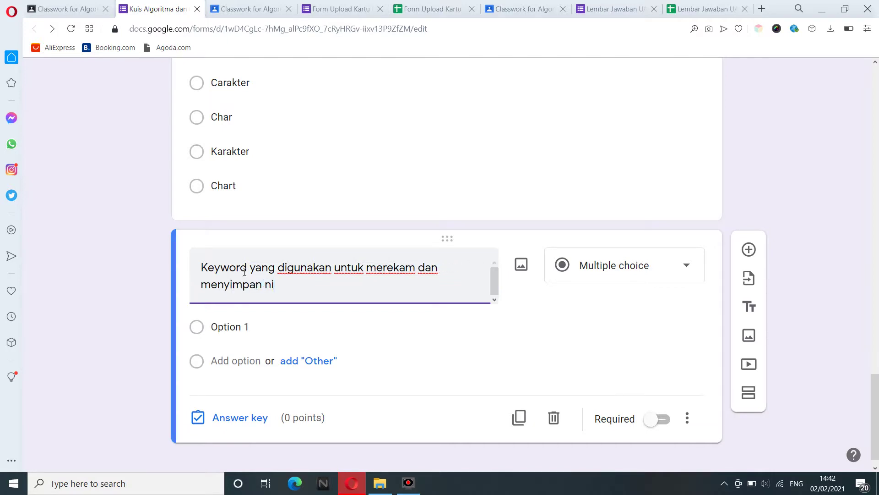
pyautogui.write('lai input pada memori')
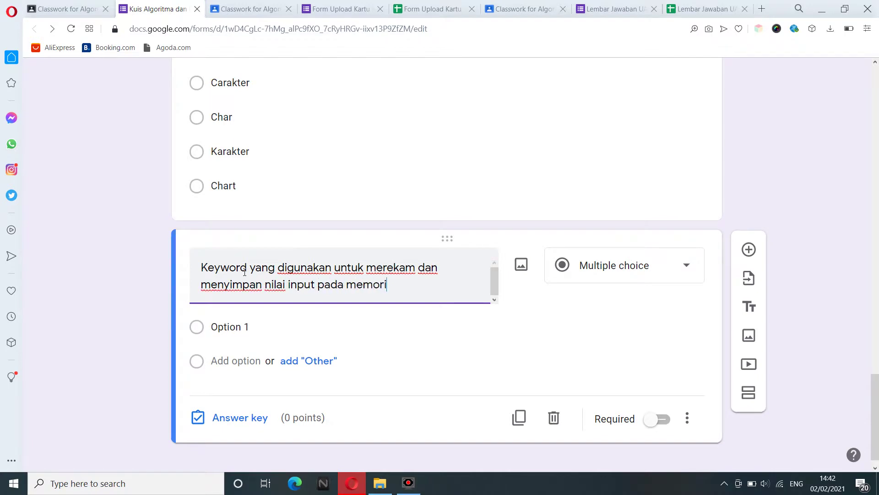
pyautogui.write(' berdasarkan nama')
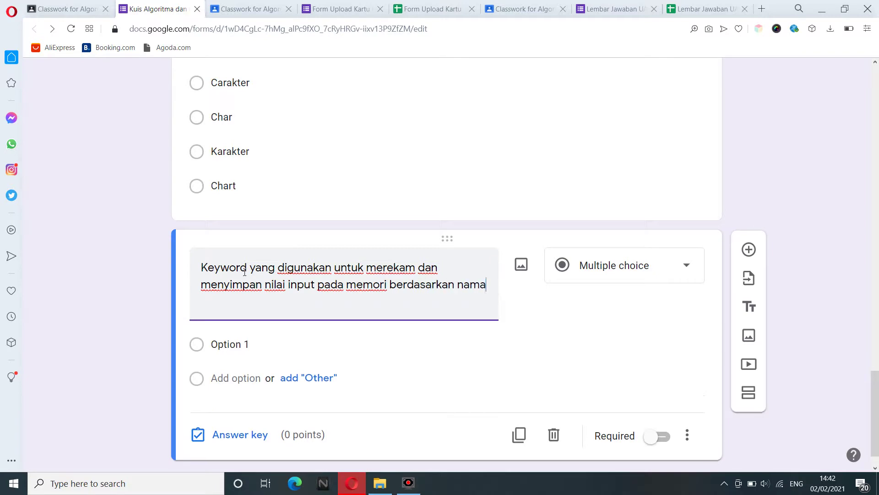
pyautogui.write(' prameternya yaitu . . . .')
# Enter the answer options Readln, Ready, Write and Writeln.
pyautogui.click(237, 351)
pyautogui.write('R')
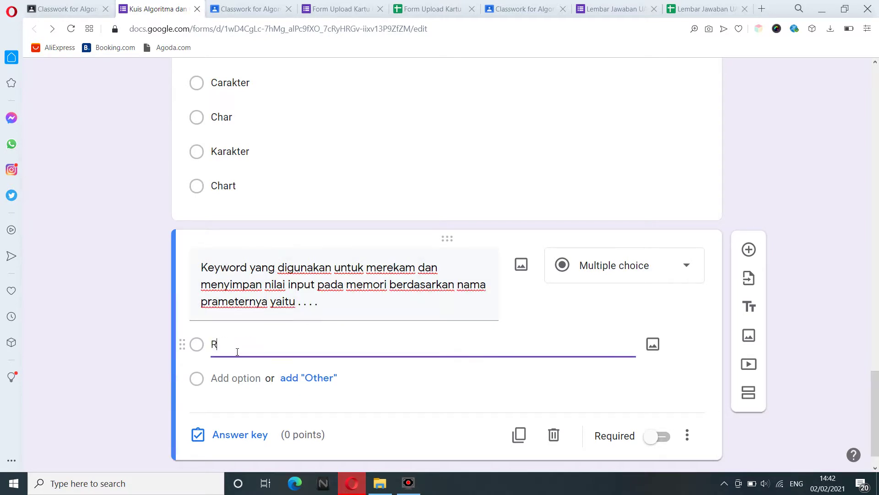
pyautogui.write('eadln')
pyautogui.click(229, 379)
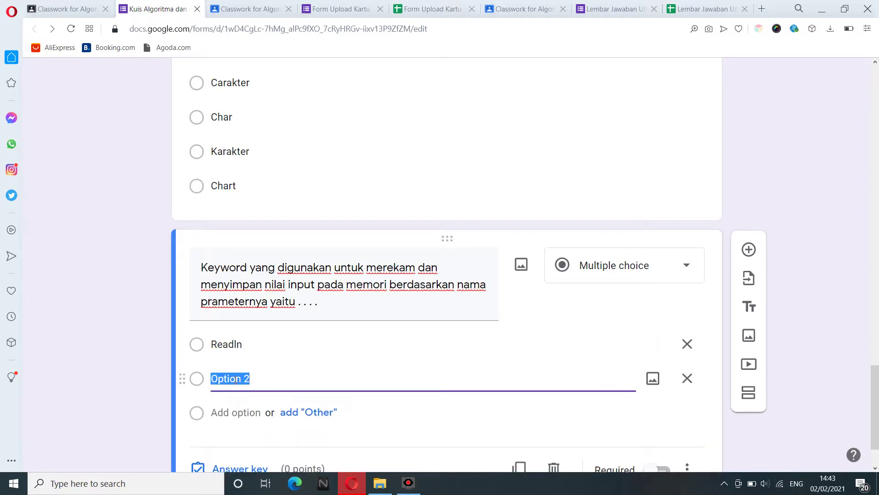
pyautogui.write('R')
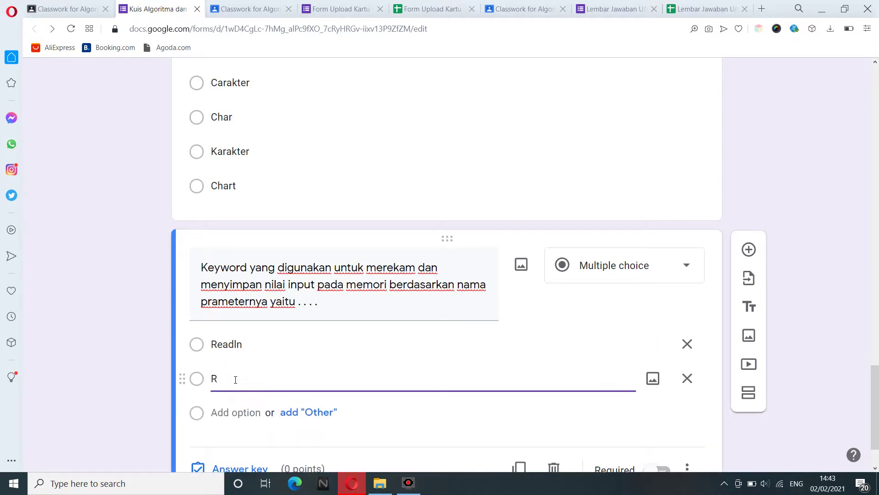
pyautogui.write('edy')
pyautogui.click(224, 379)
pyautogui.write('ady')
pyautogui.click(228, 417)
pyautogui.write('Writ')
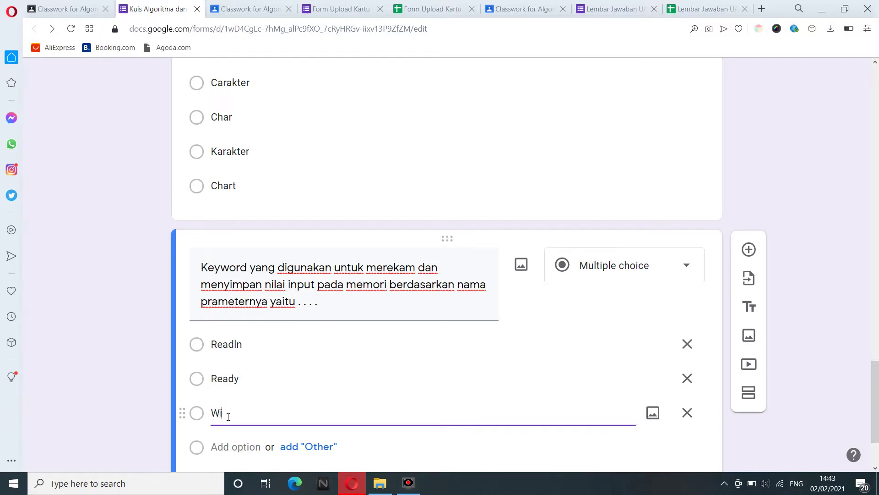
pyautogui.write('e')
pyautogui.click(228, 447)
pyautogui.write('Writeln')
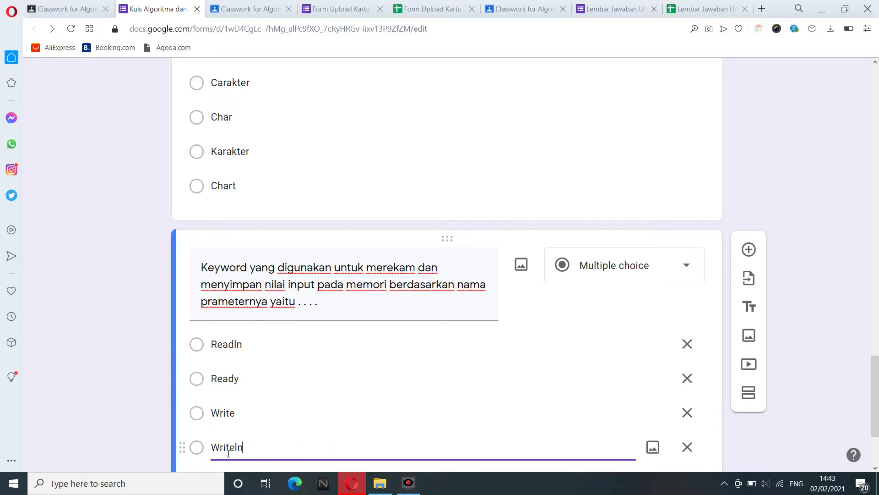
# Key Readln as the correct answer worth 20 points and make the question required.
pyautogui.scroll(-3, 877, 361)
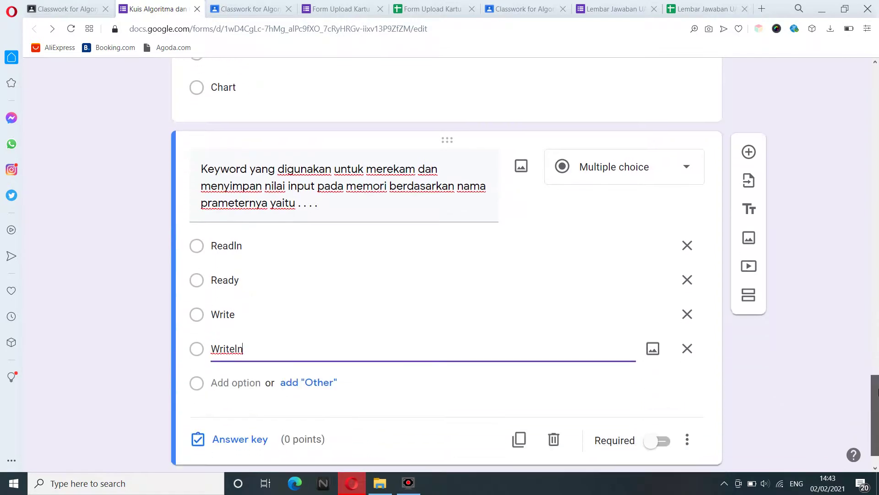
pyautogui.click(239, 414)
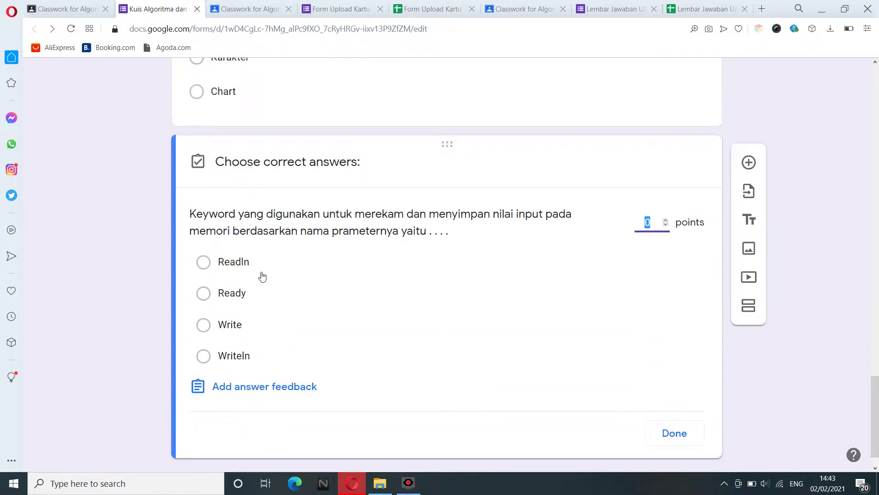
pyautogui.click(252, 269)
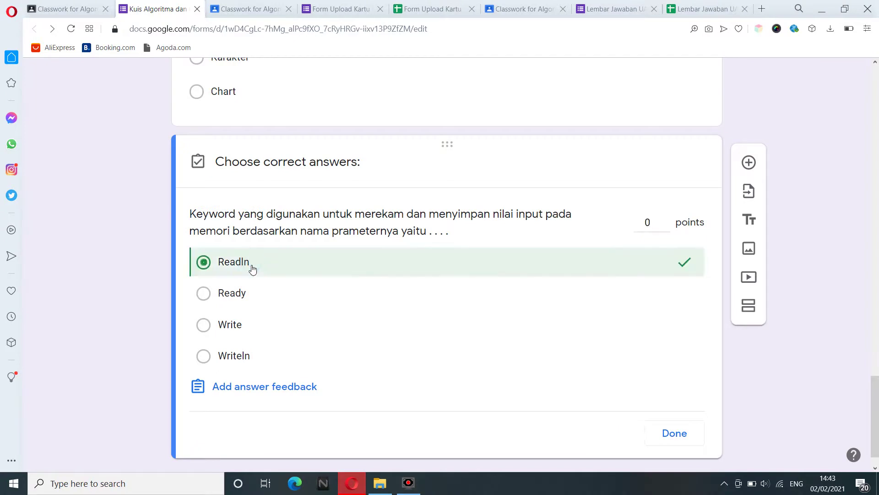
pyautogui.click(655, 224)
pyautogui.write('20')
pyautogui.click(667, 442)
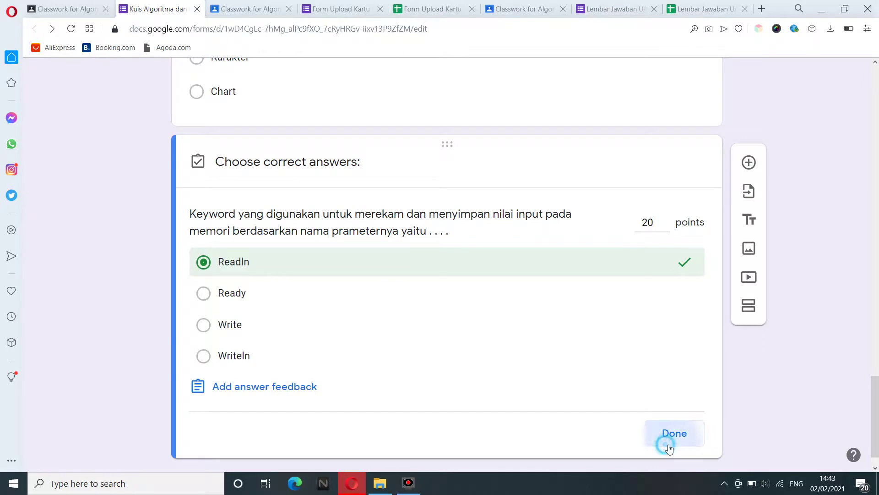
pyautogui.click(659, 444)
pyautogui.scroll(-1, 877, 422)
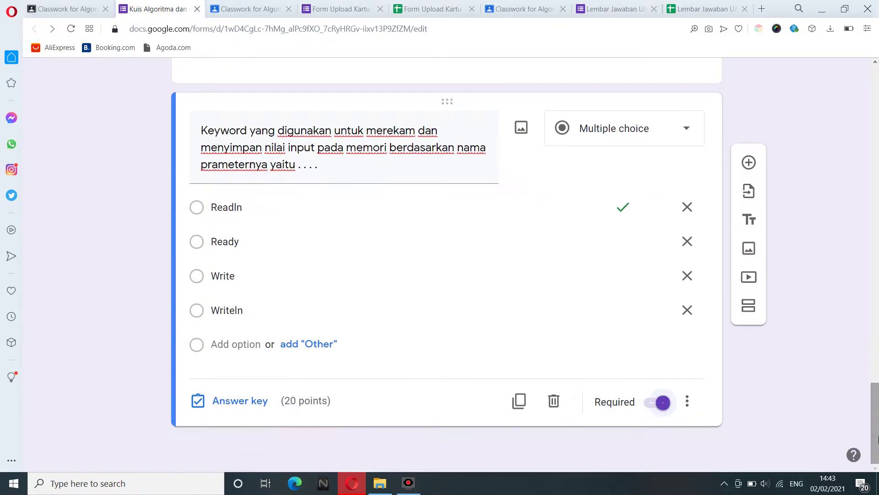
# Add a question asking for the keyword that prints variable values or descriptions.
pyautogui.click(749, 162)
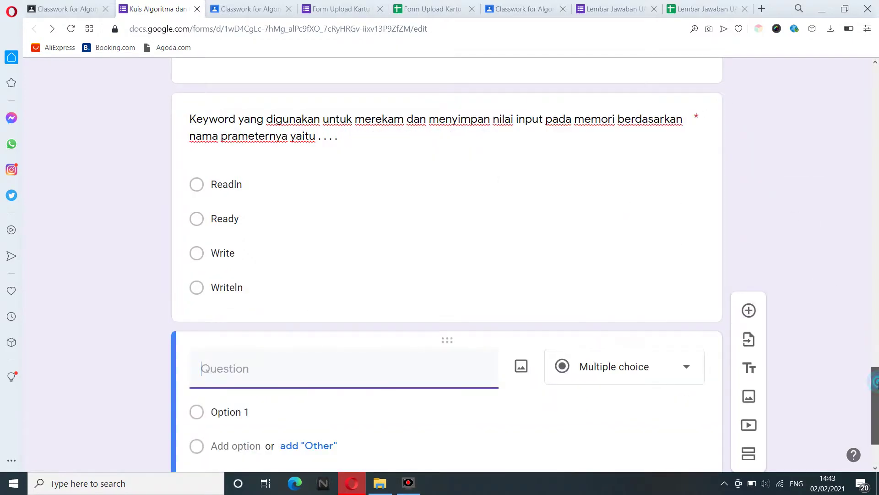
pyautogui.scroll(-2, 875, 399)
pyautogui.scroll(-1, 877, 401)
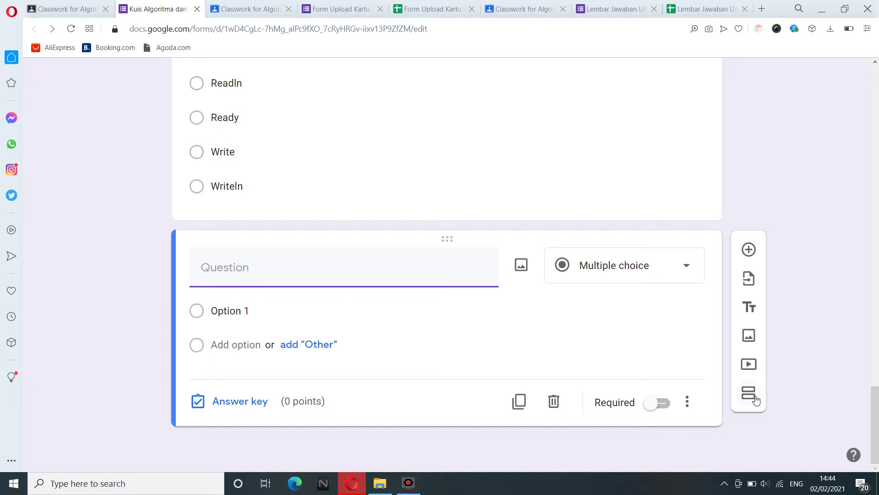
pyautogui.click(287, 280)
pyautogui.write('Keyword yang digun')
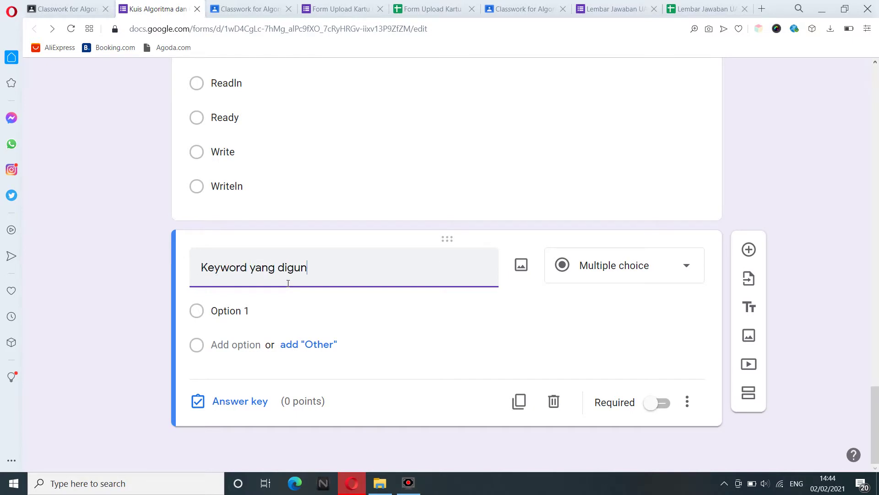
pyautogui.write('akan untk me')
pyautogui.press('BackSpace')
pyautogui.press('BackSpace')
pyautogui.press('BackSpace')
pyautogui.press('BackSpace')
pyautogui.write('uk mencetak nilai')
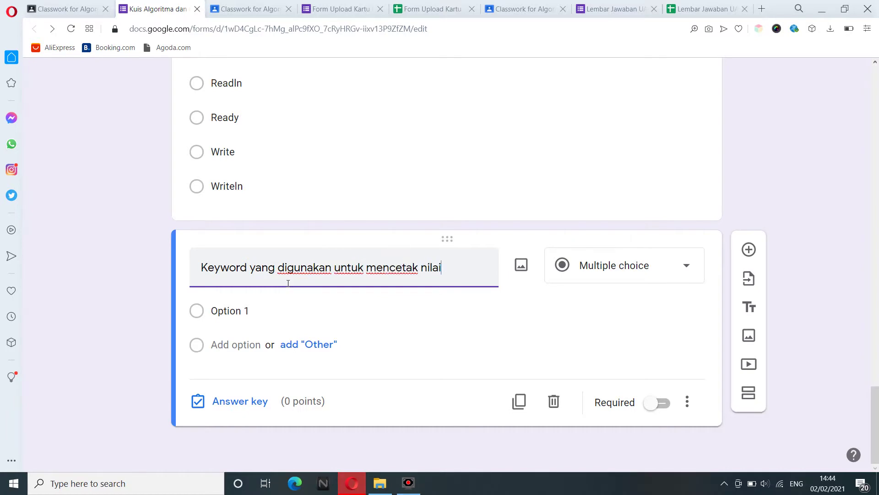
pyautogui.write(' atau keterangan')
pyautogui.press('Up')
pyautogui.click(447, 270)
pyautogui.write('variabel')
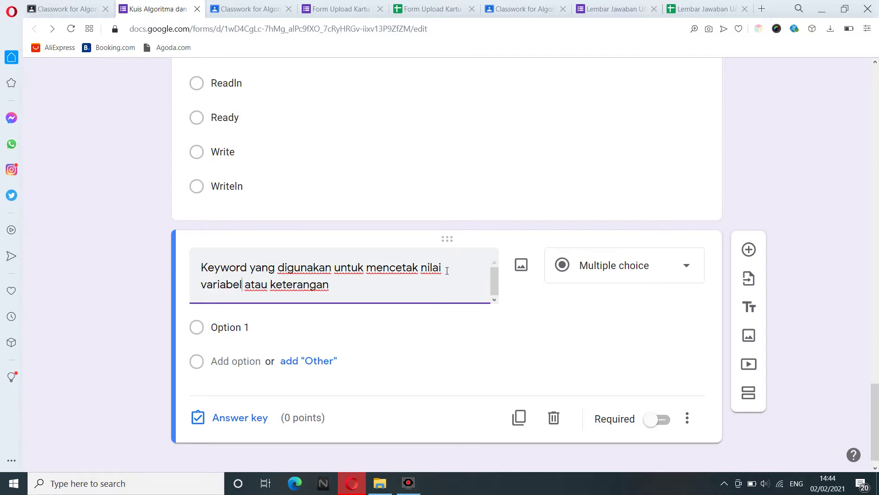
pyautogui.click(367, 292)
pyautogui.write('yaitu')
pyautogui.write('. . . .')
# Enter the answer options Writer, Writeln, Writing and Read.
pyautogui.click(245, 333)
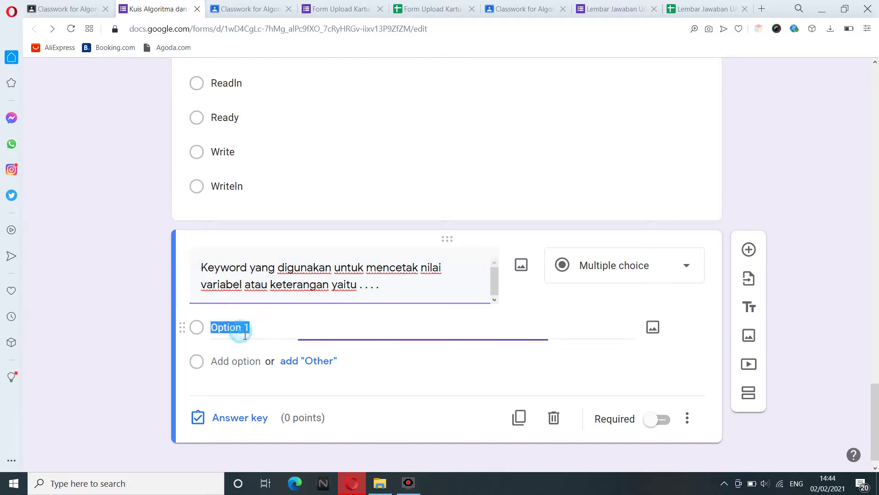
pyautogui.write('Writer')
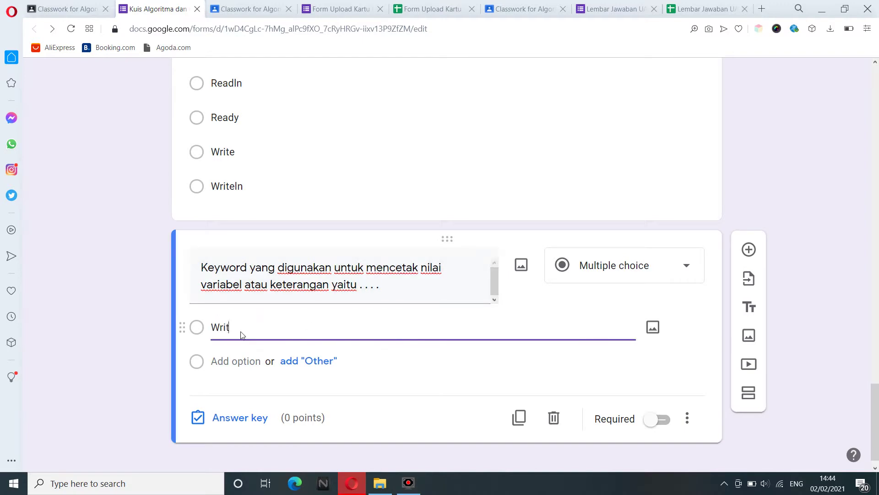
pyautogui.press('Tab')
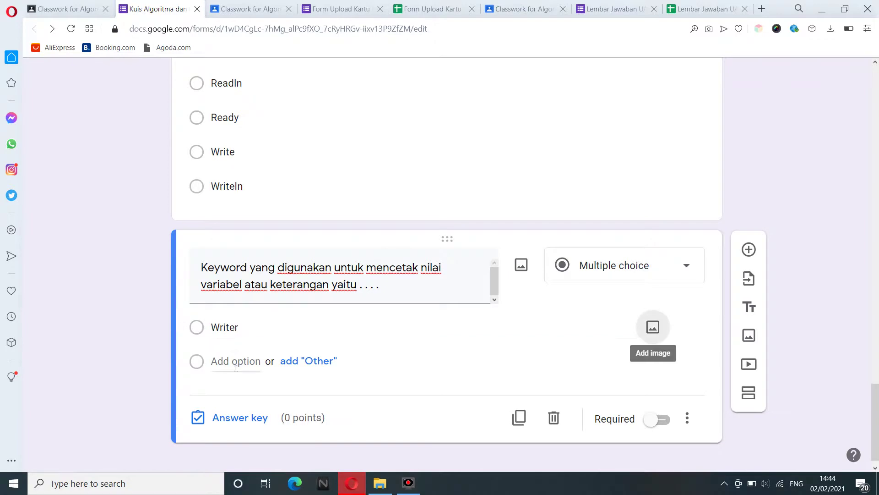
pyautogui.click(236, 362)
pyautogui.write('Writeln')
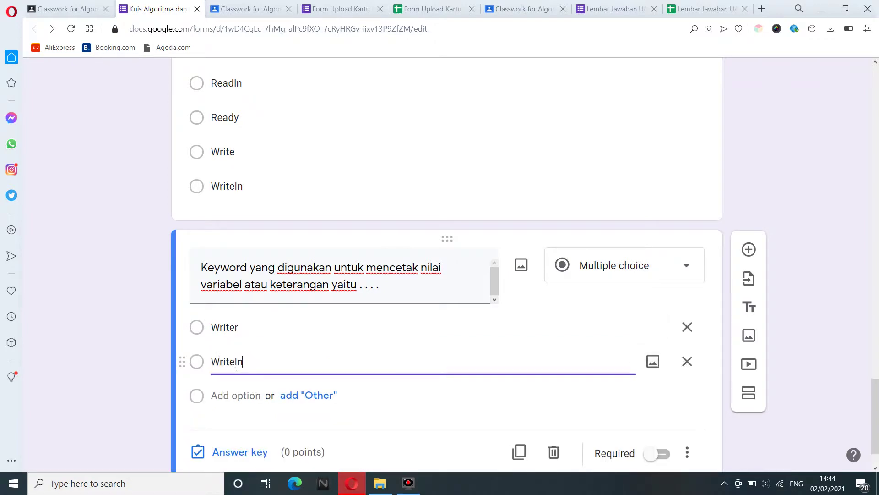
pyautogui.click(236, 395)
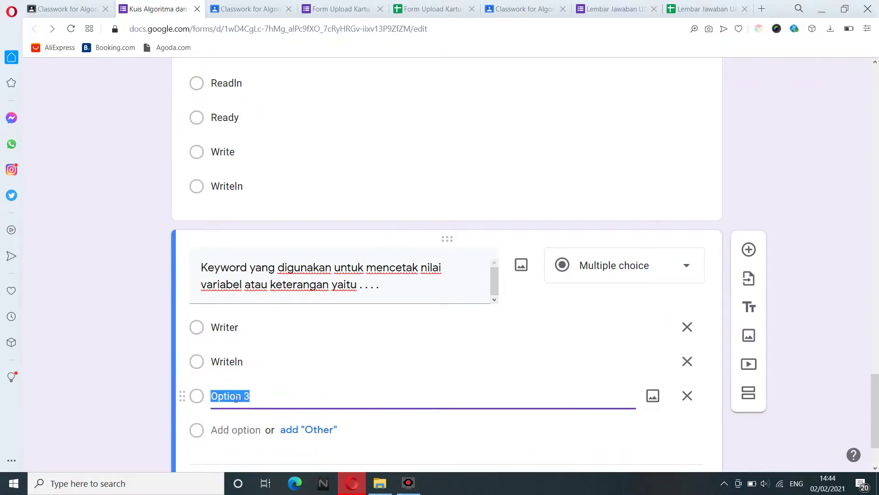
pyautogui.write('Writing')
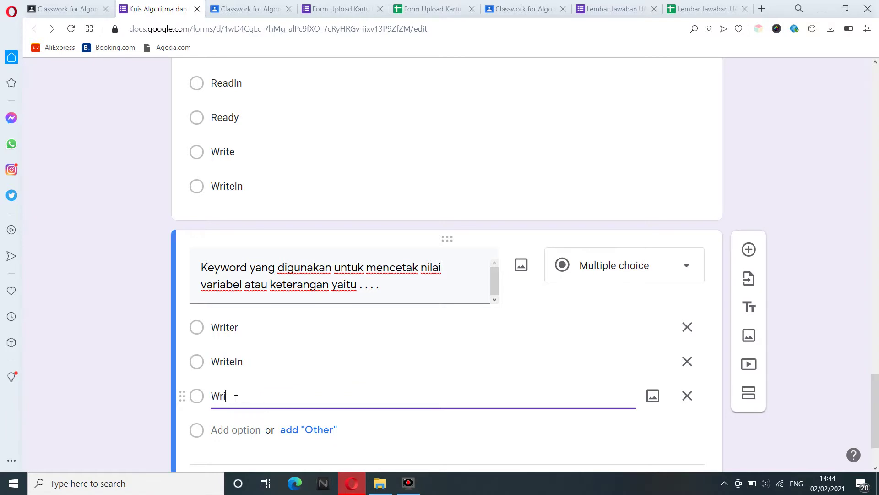
pyautogui.click(231, 430)
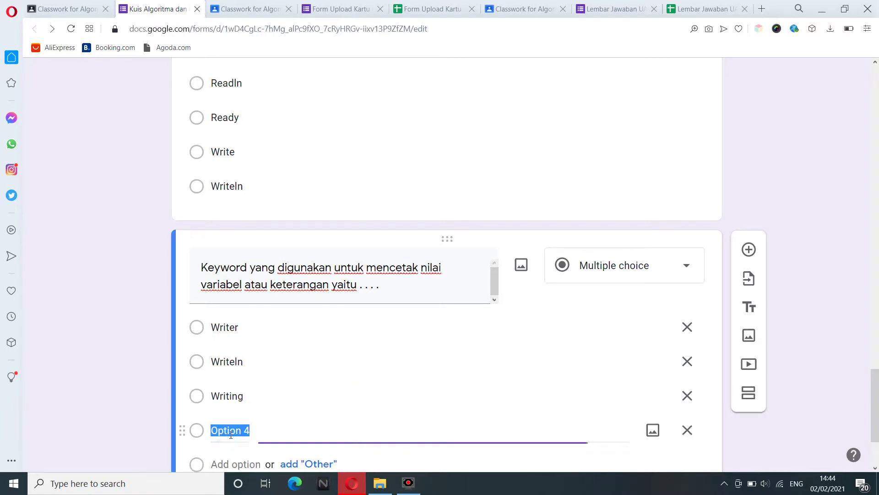
pyautogui.write('Read')
pyautogui.scroll(-3, 337, 424)
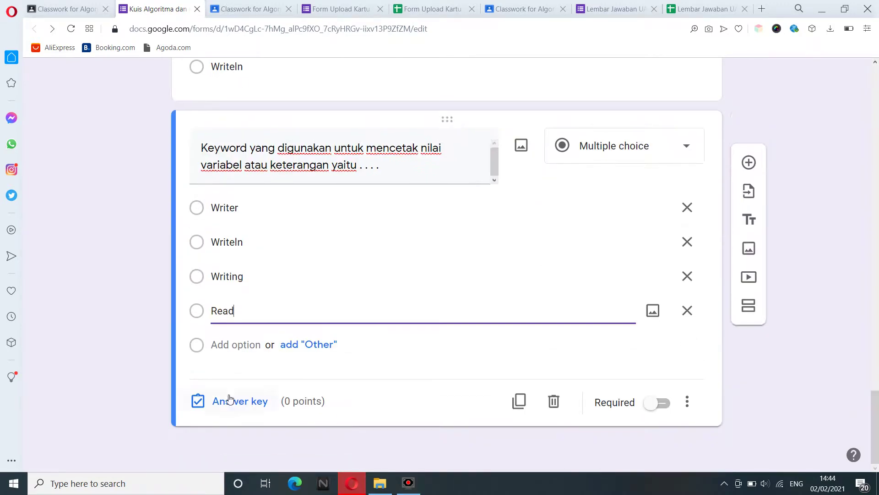
# Key Writeln as correct for 20 points, mark the question required, and return to the form's top.
pyautogui.click(230, 399)
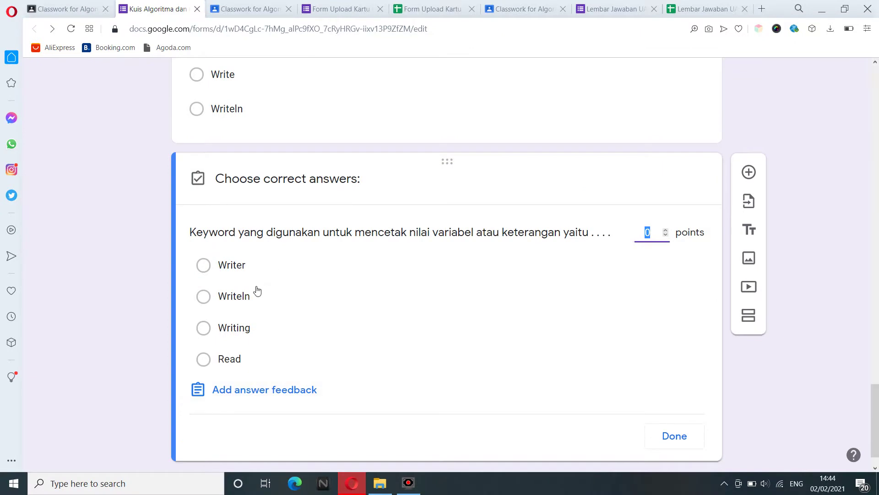
pyautogui.click(244, 298)
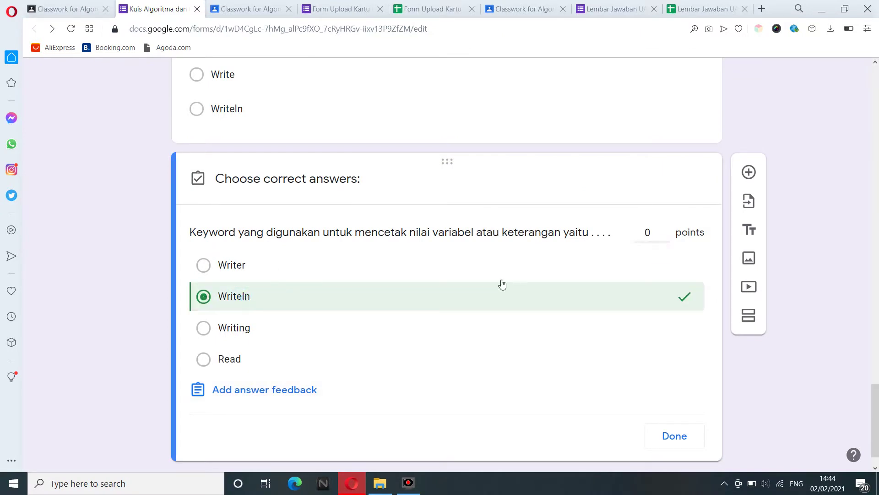
pyautogui.click(665, 237)
pyautogui.write('20')
pyautogui.click(673, 438)
pyautogui.click(666, 445)
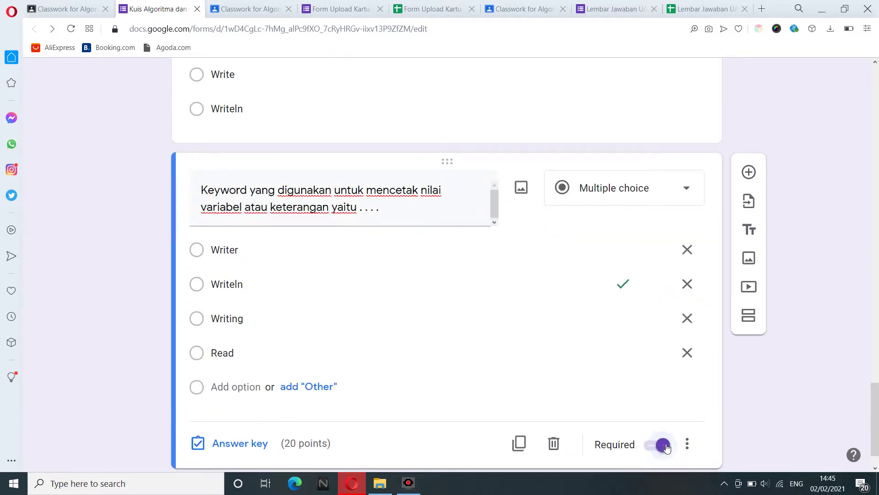
pyautogui.click(826, 399)
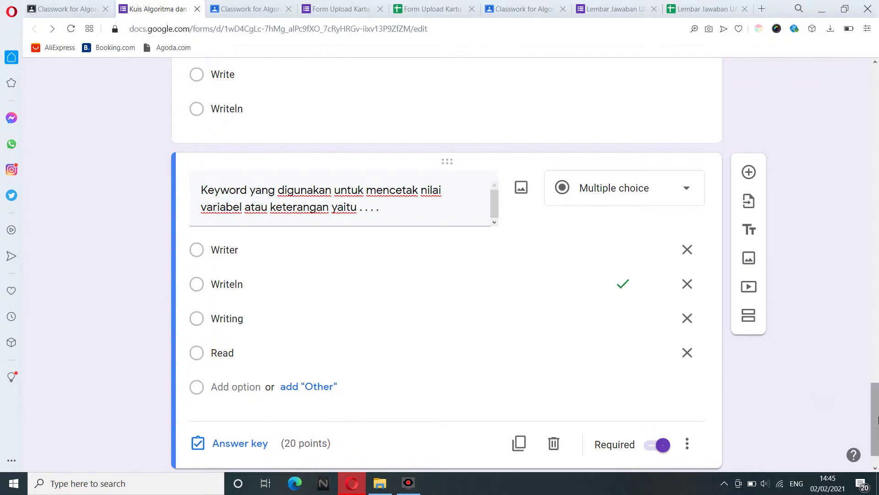
pyautogui.moveTo(875, 420)
pyautogui.mouseDown()
pyautogui.moveTo(876, 428)
pyautogui.moveTo(877, 407)
pyautogui.mouseUp()
pyautogui.moveTo(878, 367); pyautogui.dragTo(878, 69)
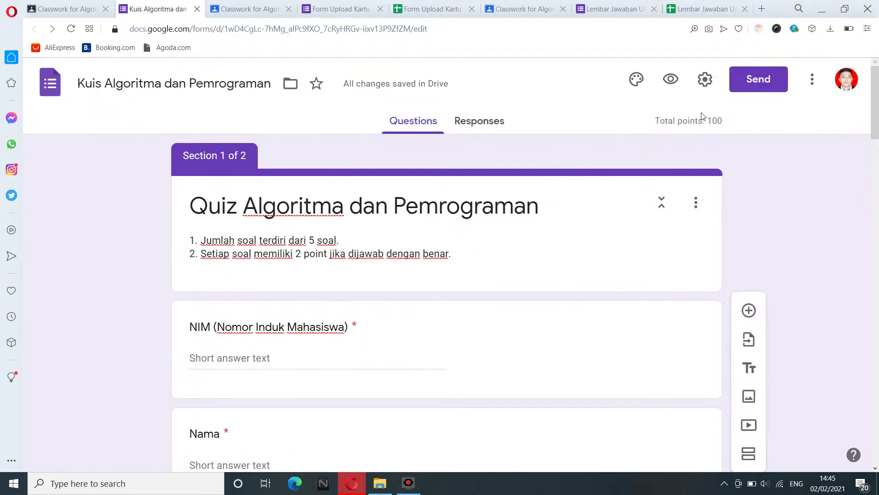
# Preview the form as a respondent and enter a student ID and student name.
pyautogui.click(671, 80)
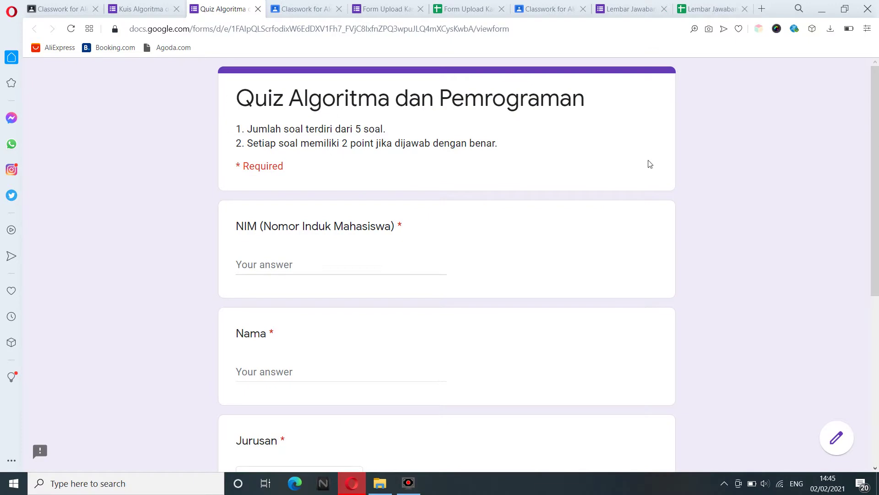
pyautogui.scroll(-1, 878, 156)
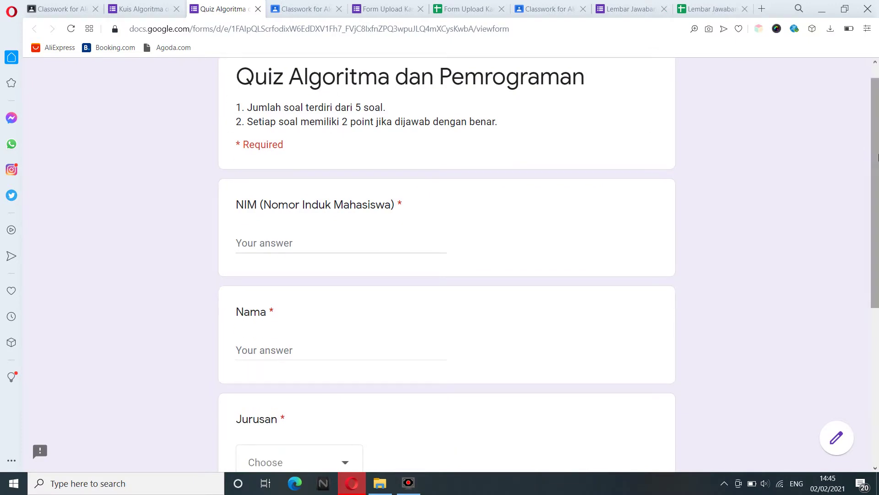
pyautogui.moveTo(878, 158); pyautogui.dragTo(877, 200)
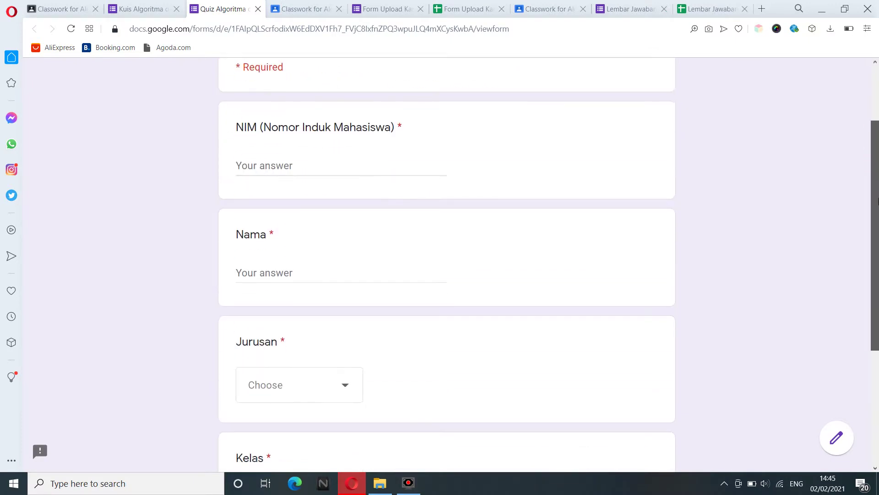
pyautogui.click(278, 164)
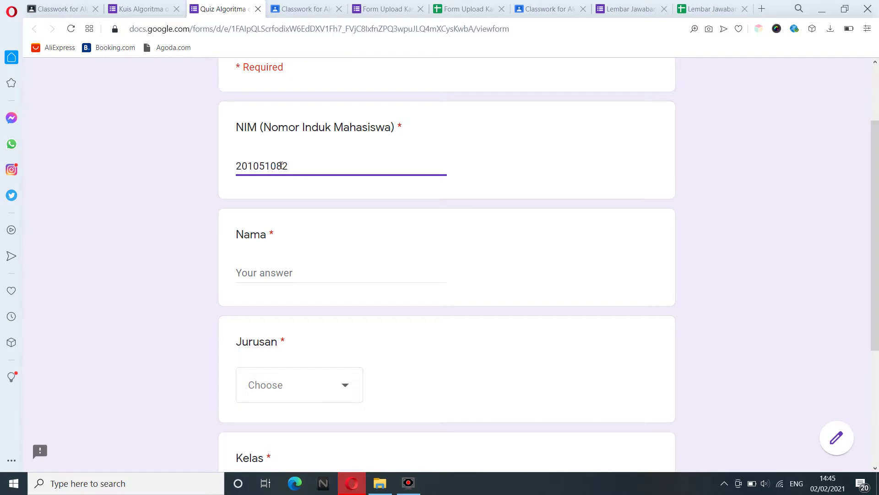
pyautogui.click(255, 272)
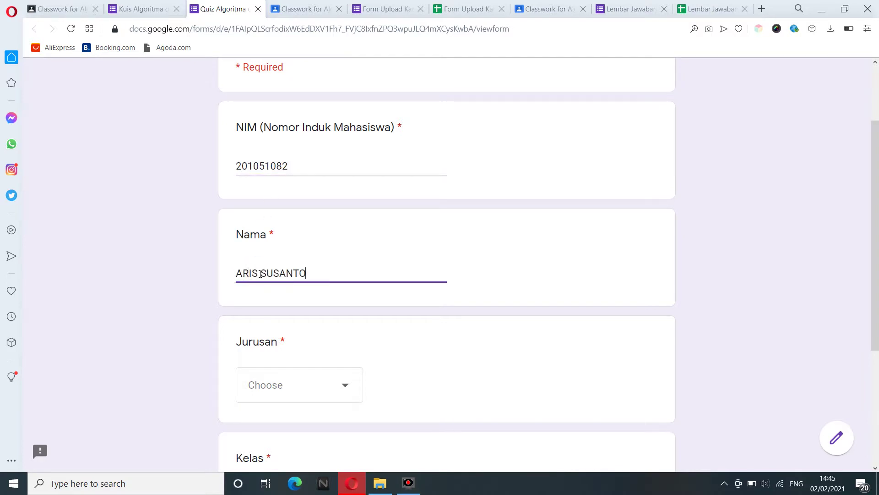
# Choose Jurusan Sistem Informasi and Kelas SI A, then scroll back to the top.
pyautogui.click(283, 386)
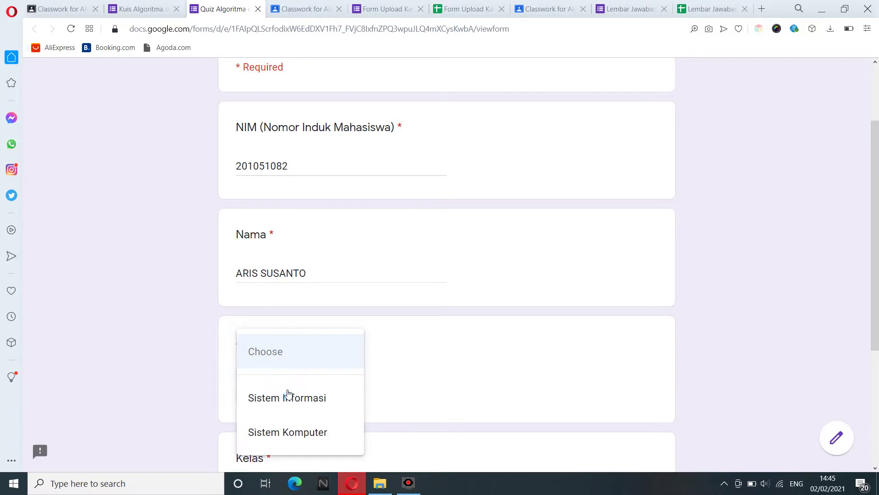
pyautogui.click(287, 394)
pyautogui.scroll(-2, 875, 310)
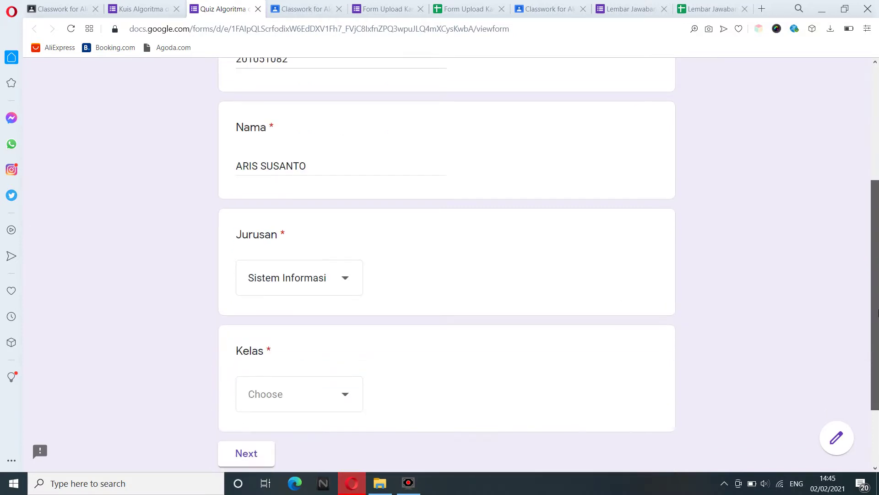
pyautogui.scroll(-2, 875, 310)
pyautogui.click(337, 301)
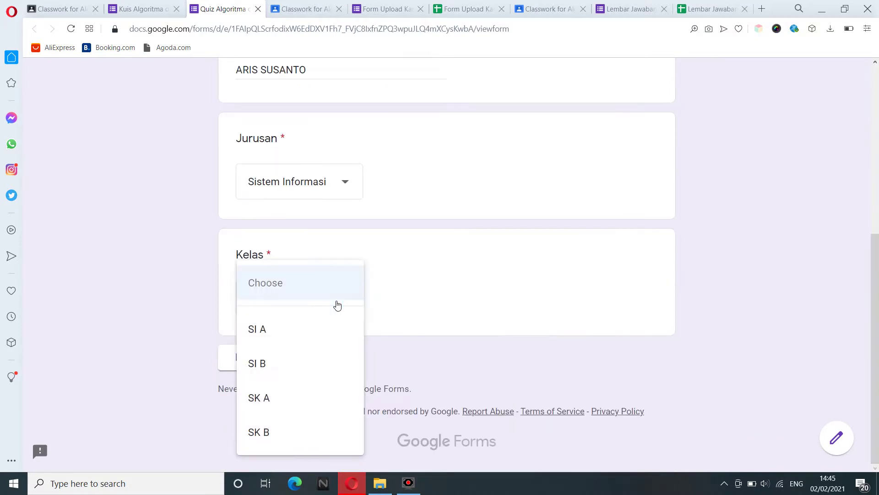
pyautogui.click(281, 337)
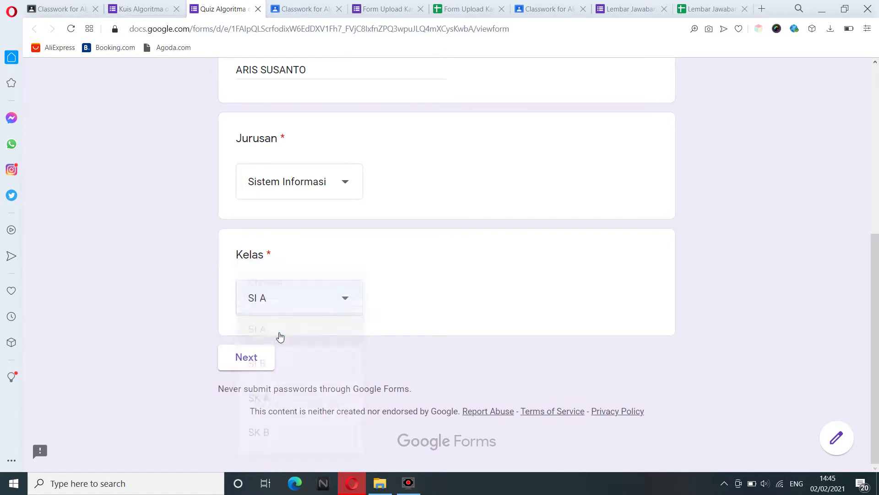
pyautogui.moveTo(876, 313)
pyautogui.mouseDown()
pyautogui.moveTo(878, 189)
pyautogui.moveTo(878, 297)
pyautogui.mouseUp()
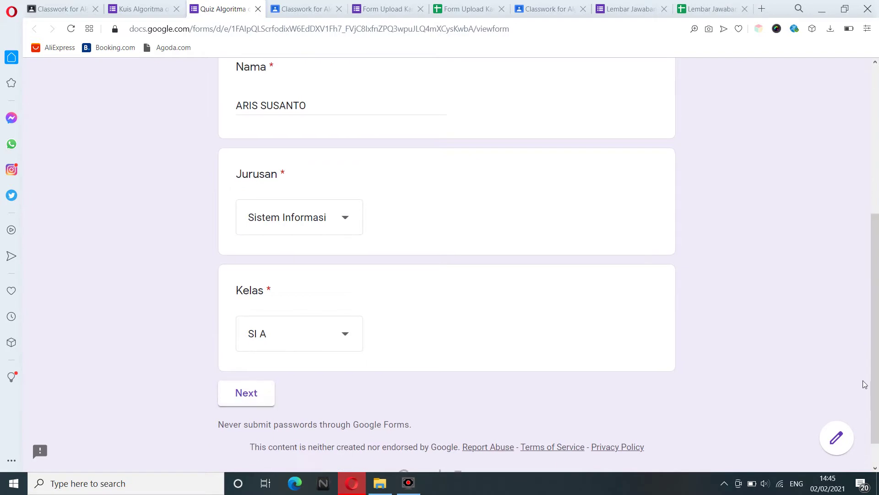
pyautogui.moveTo(876, 366); pyautogui.dragTo(877, 364)
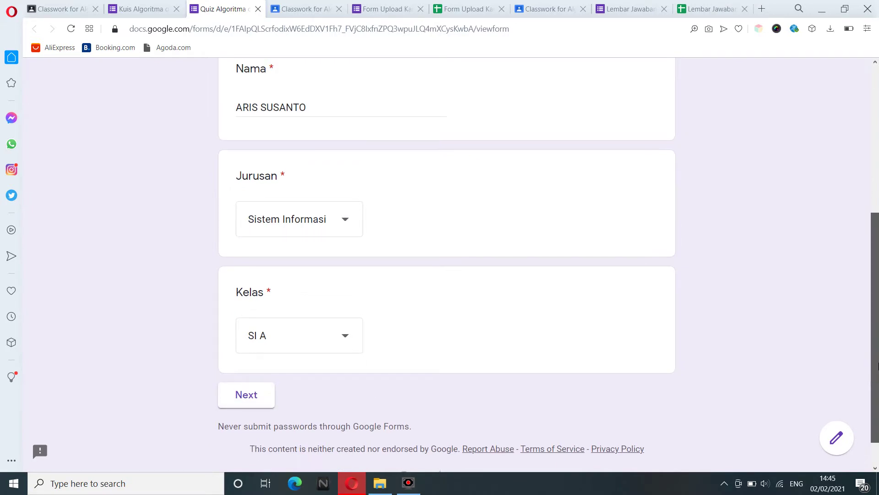
pyautogui.moveTo(878, 365); pyautogui.dragTo(878, 214)
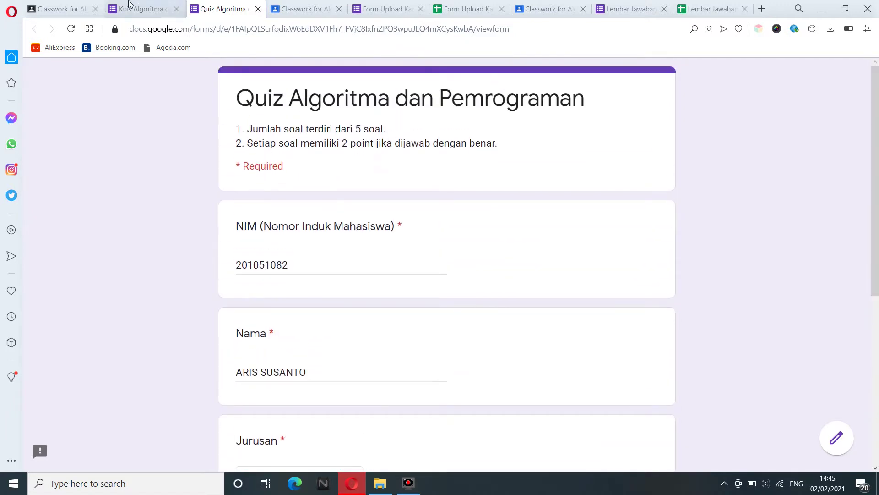
# Link the quiz responses to a new spreadsheet named 'Kuis Algoritma dan Pemrograman (Responses)'.
pyautogui.click(129, 6)
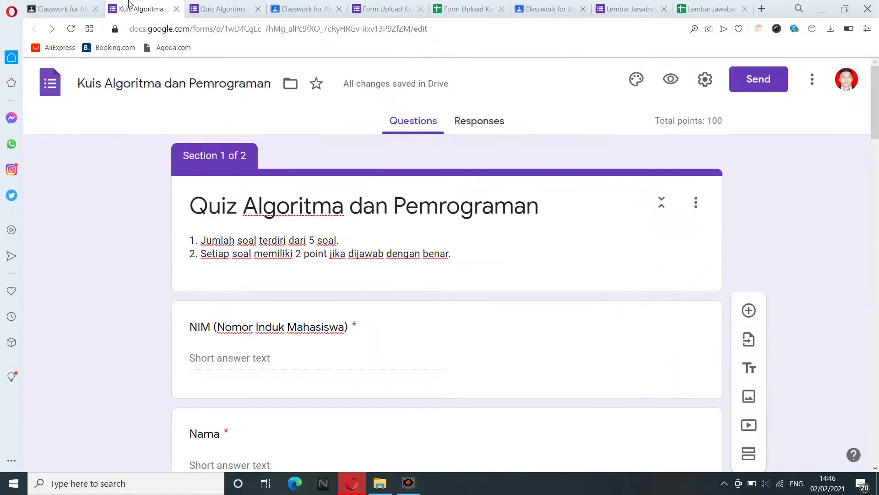
pyautogui.click(476, 130)
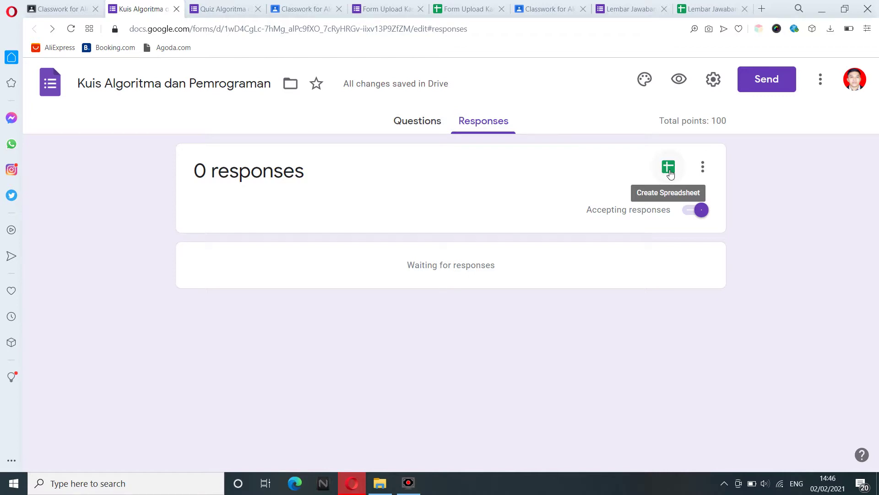
pyautogui.click(668, 167)
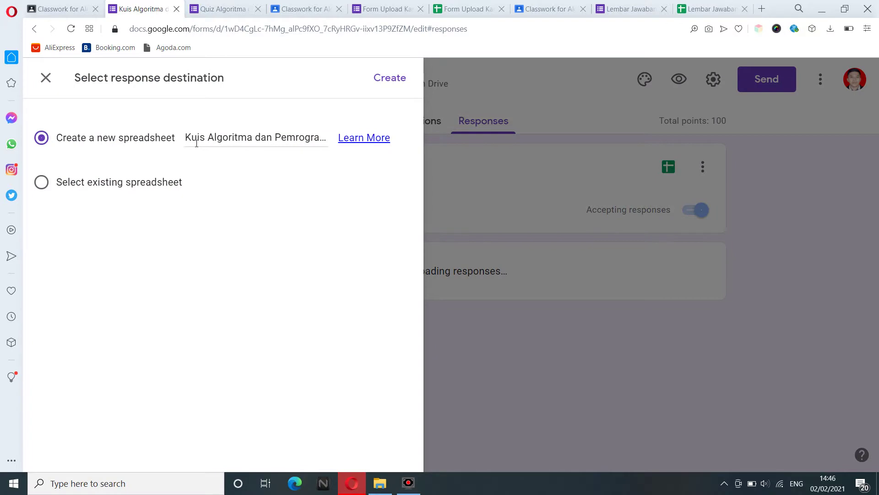
pyautogui.click(191, 144)
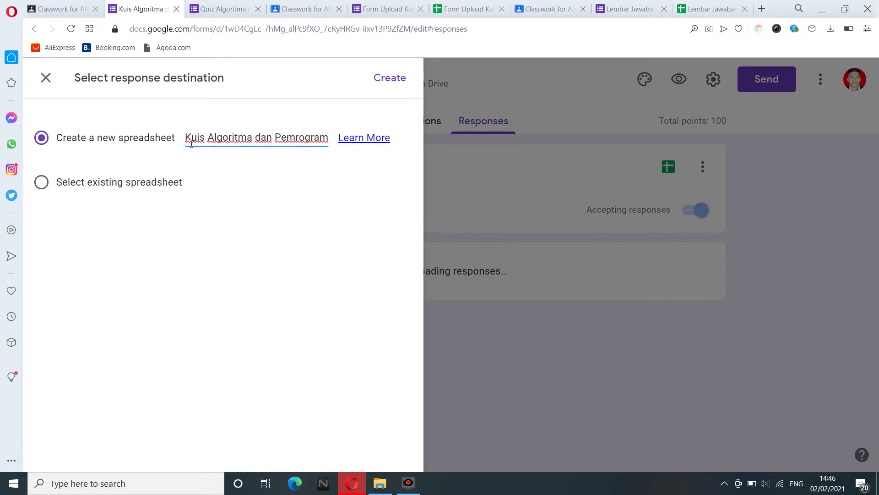
pyautogui.moveTo(191, 144); pyautogui.dragTo(173, 145)
pyautogui.click(387, 82)
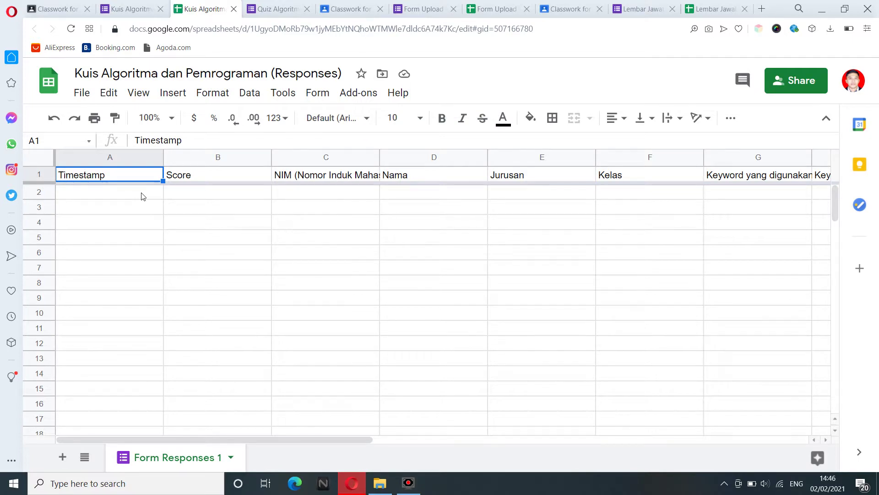
pyautogui.click(142, 193)
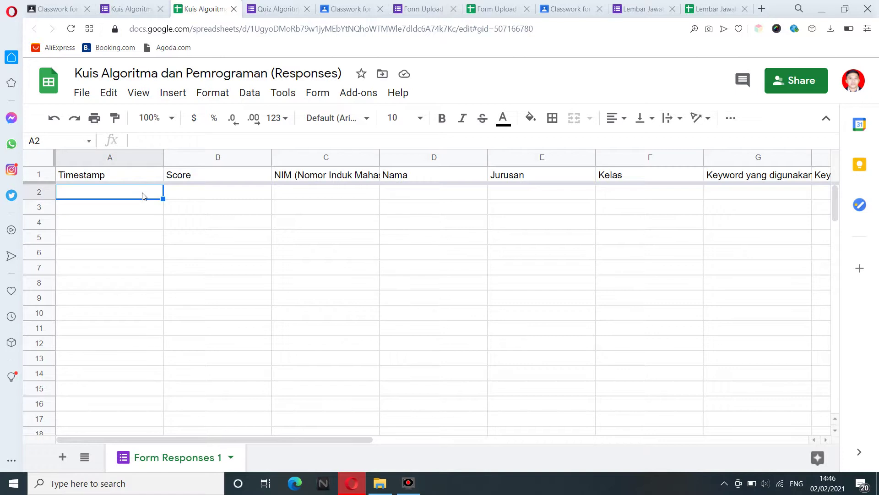
pyautogui.click(211, 192)
pyautogui.click(291, 206)
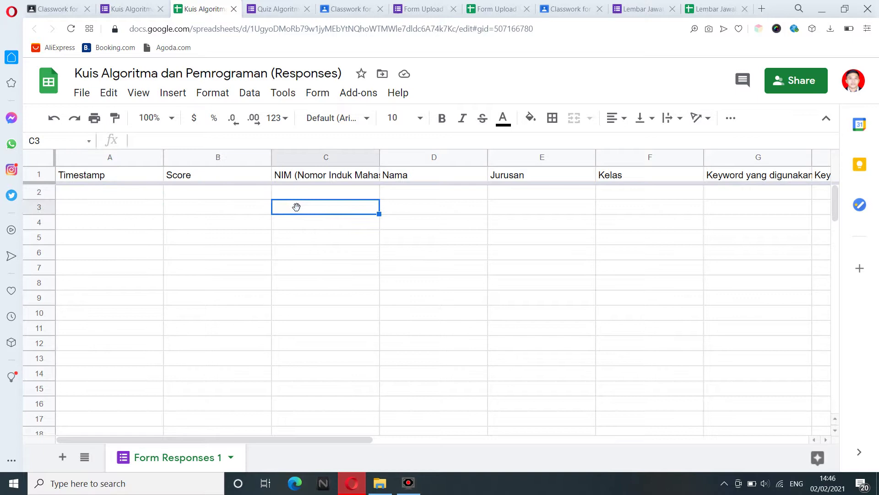
pyautogui.click(323, 192)
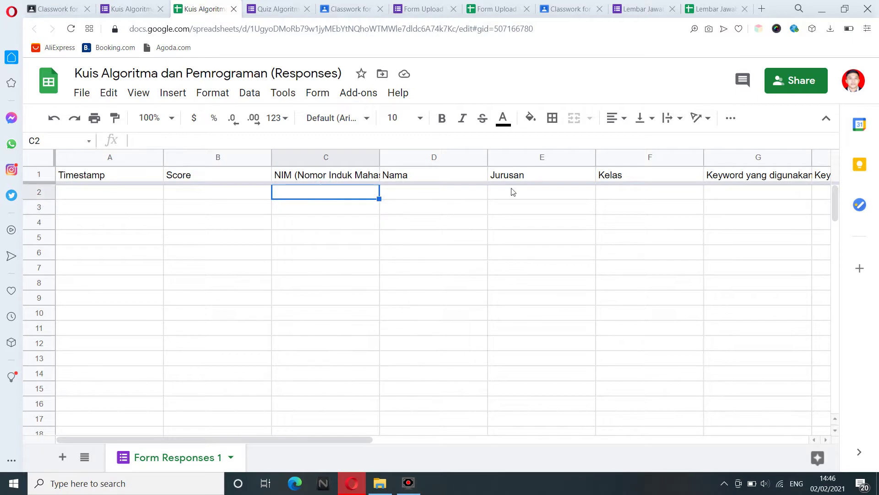
pyautogui.click(627, 193)
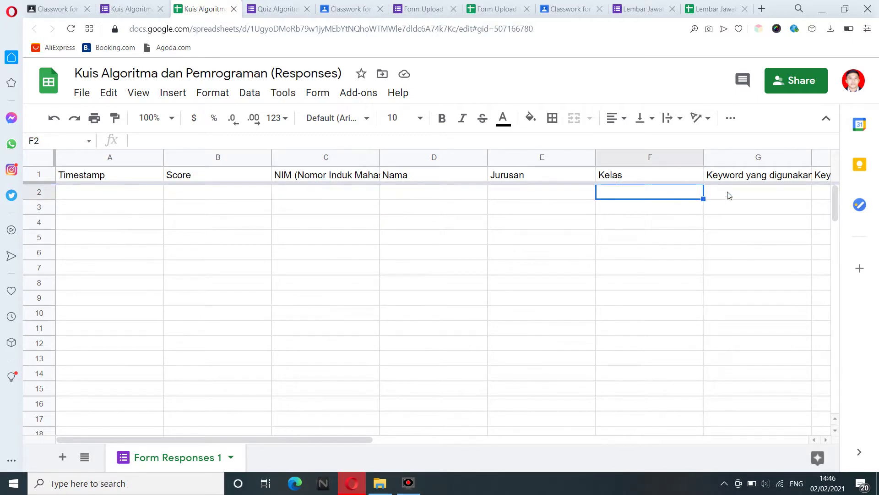
pyautogui.moveTo(320, 440); pyautogui.dragTo(376, 440)
pyautogui.click(647, 194)
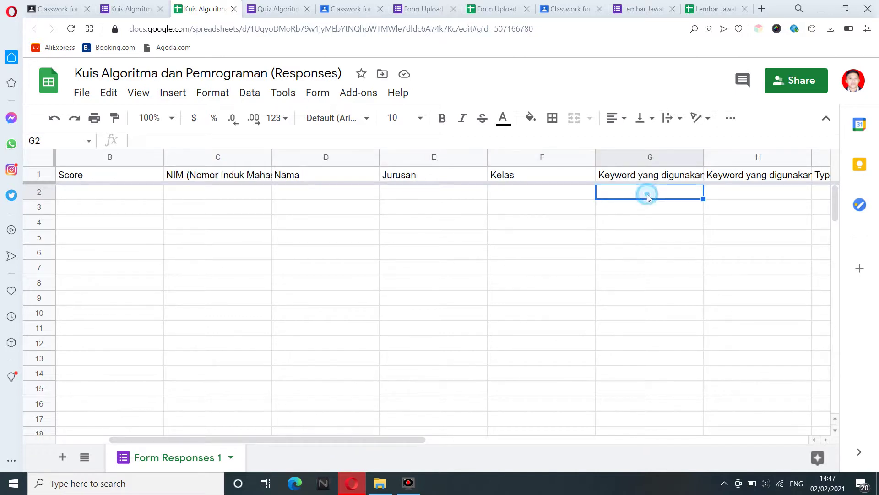
pyautogui.click(732, 192)
pyautogui.click(823, 194)
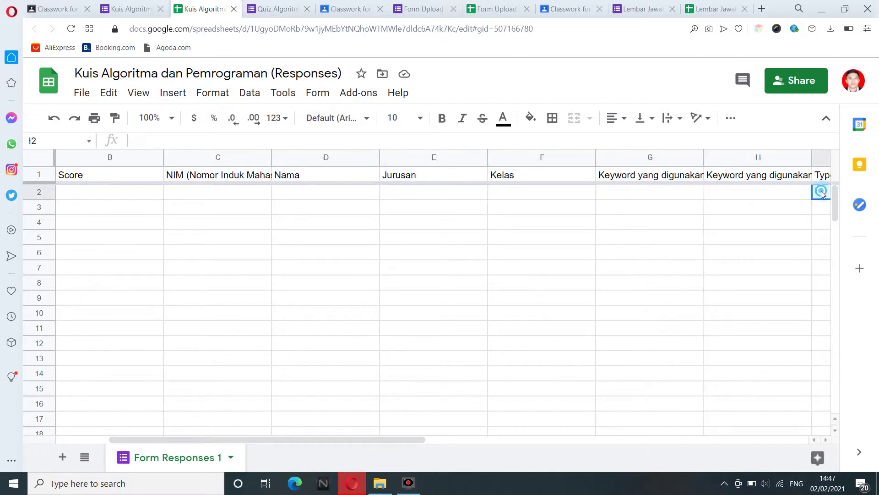
pyautogui.click(669, 203)
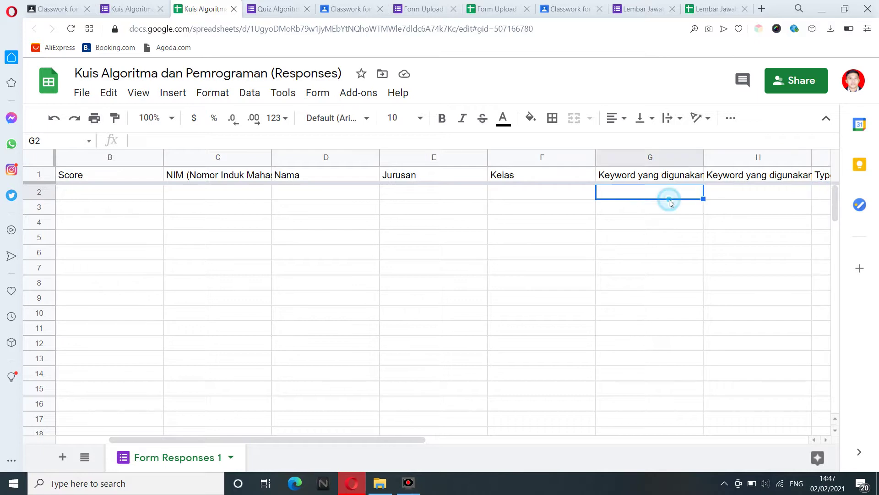
pyautogui.click(238, 441)
pyautogui.moveTo(238, 442); pyautogui.dragTo(156, 443)
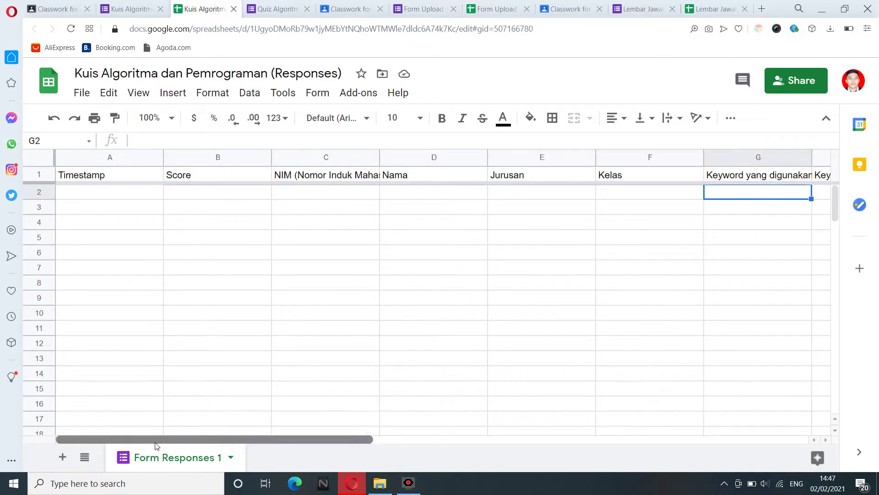
pyautogui.click(207, 196)
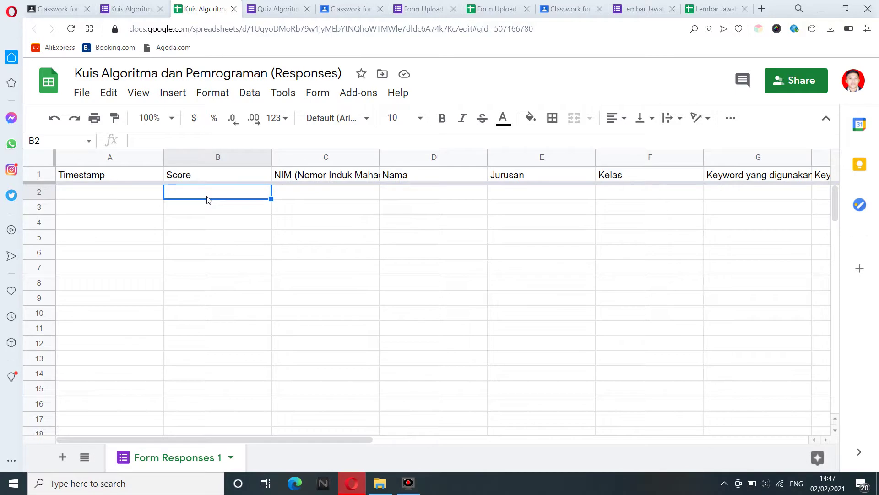
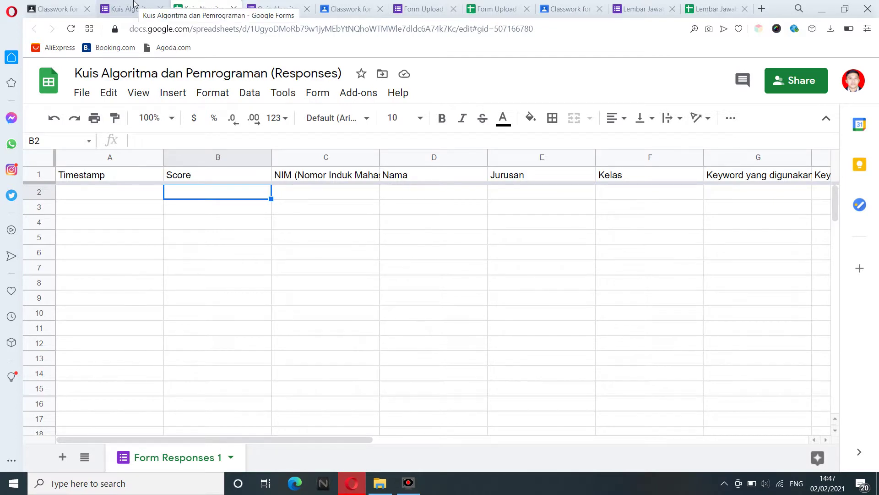
# Switch to the quiz form's Responses page, which shows 0 responses and 100 total points.
pyautogui.click(134, 3)
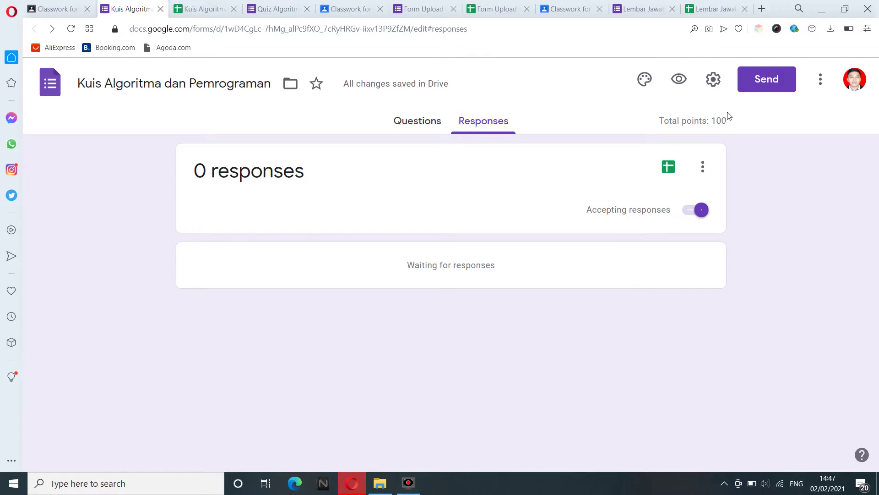
# Turn on 'Limit to 1 response' in the form's General settings and save.
pyautogui.click(715, 89)
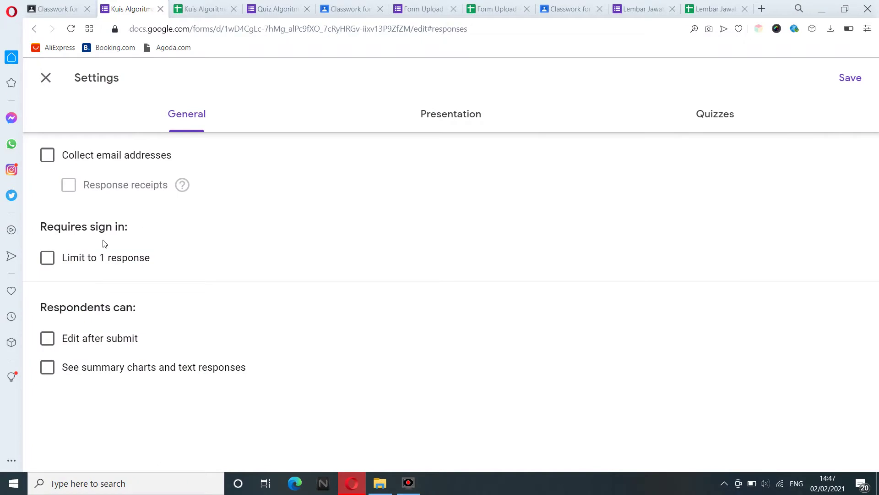
pyautogui.click(78, 258)
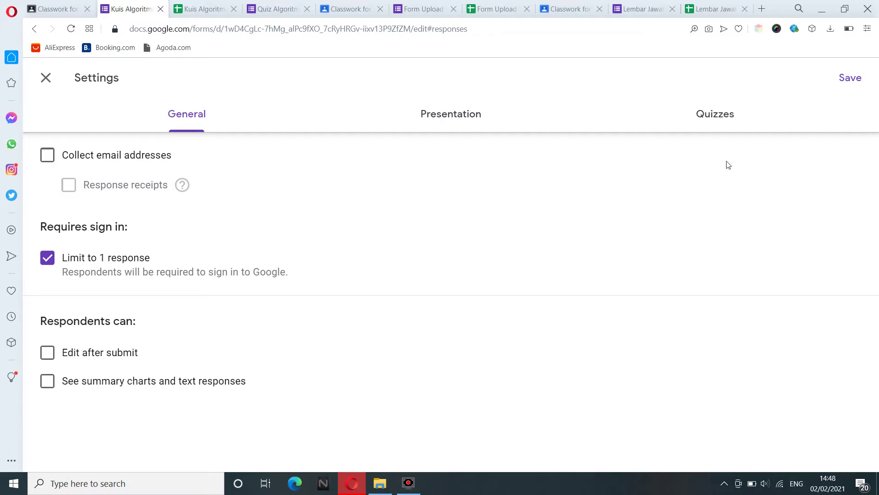
pyautogui.click(847, 80)
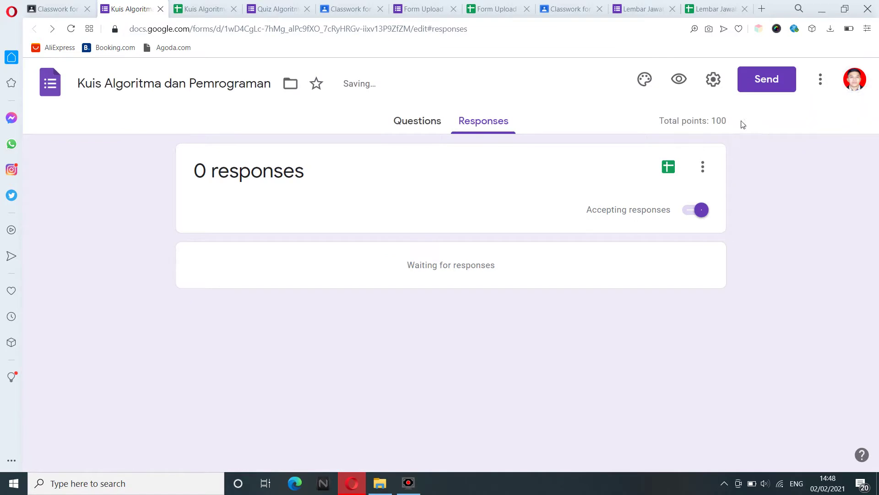
# Switch to the Questions editor and dismiss the More actions menu.
pyautogui.click(418, 129)
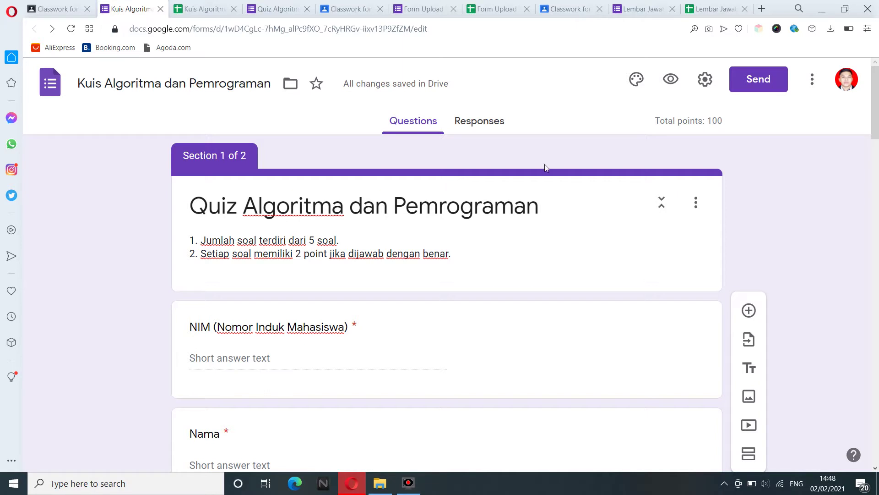
pyautogui.click(811, 83)
pyautogui.click(812, 86)
# Look through the Customize Theme panel and close it without changes.
pyautogui.click(638, 83)
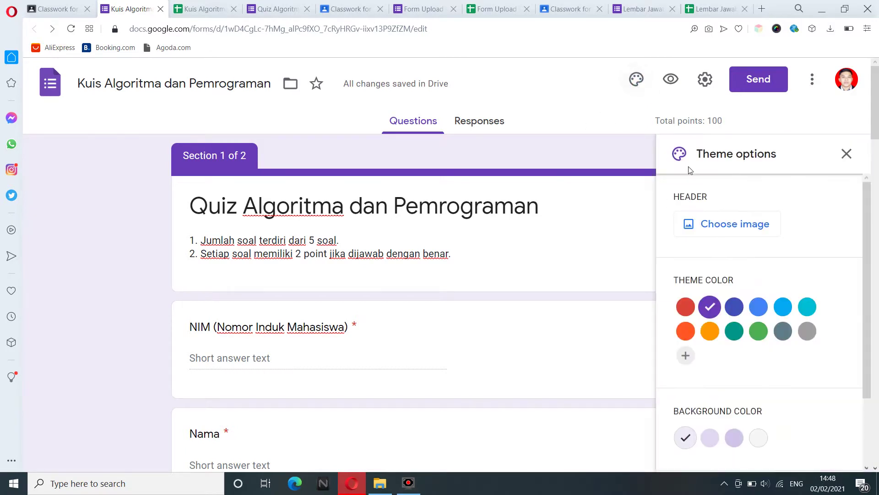
pyautogui.moveTo(870, 244); pyautogui.dragTo(851, 210)
pyautogui.click(517, 155)
pyautogui.click(846, 154)
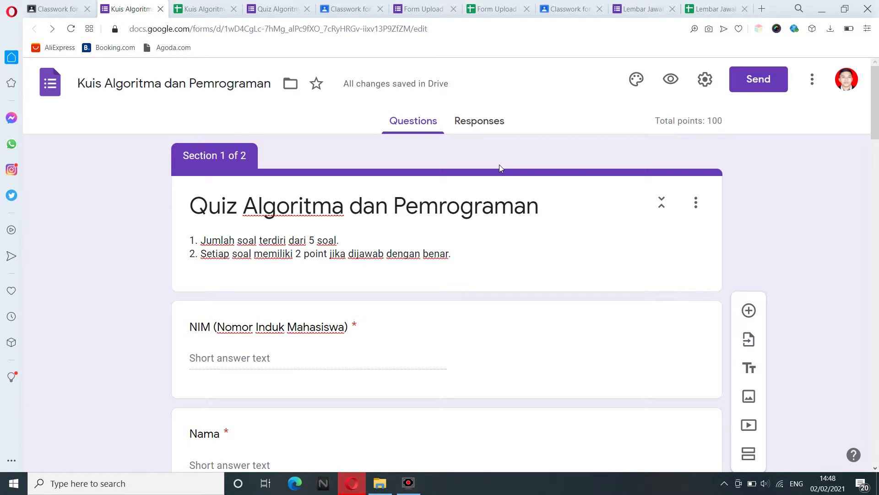
# Preview the quiz and enter a student ID and student name.
pyautogui.click(671, 81)
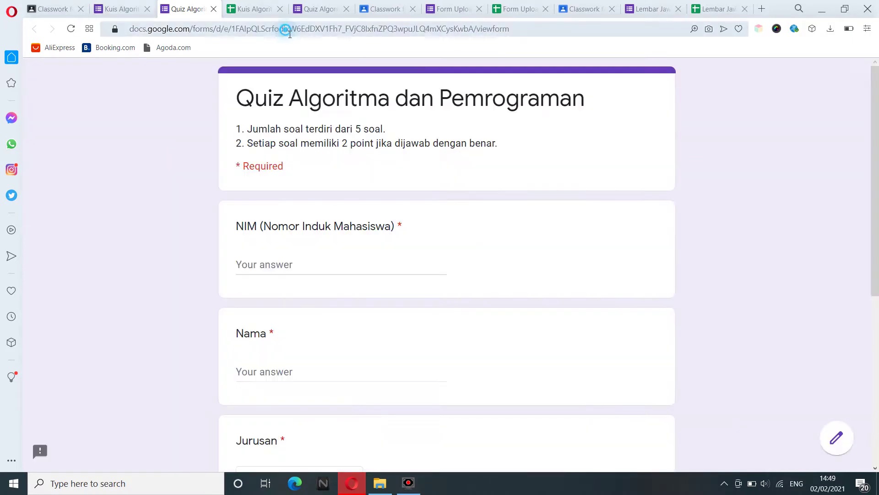
pyautogui.click(290, 32)
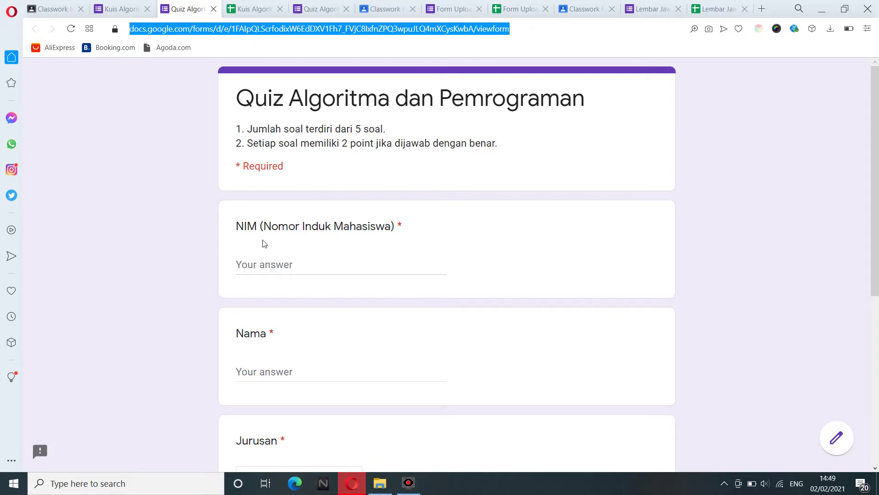
pyautogui.click(263, 262)
pyautogui.press('Tab')
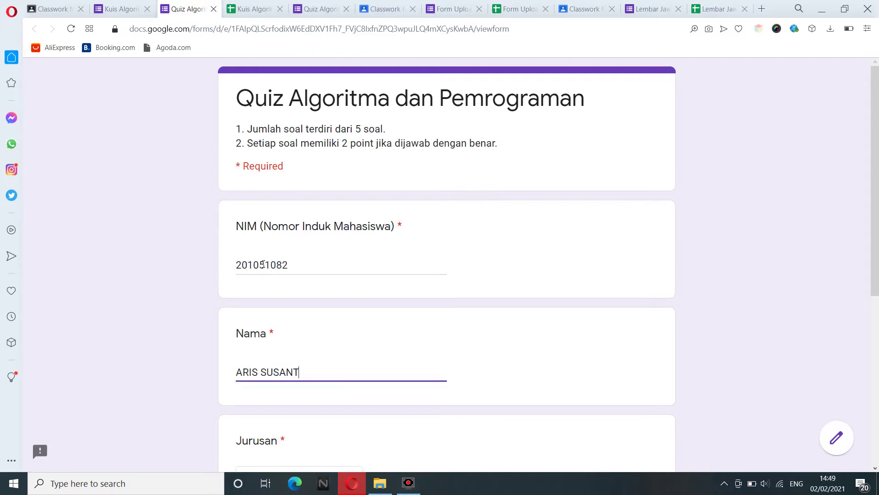
# Choose Jurusan Sistem Informasi and Kelas SI A, then continue to the questions page.
pyautogui.press('Tab')
pyautogui.scroll(-5, 874, 230)
pyautogui.click(295, 188)
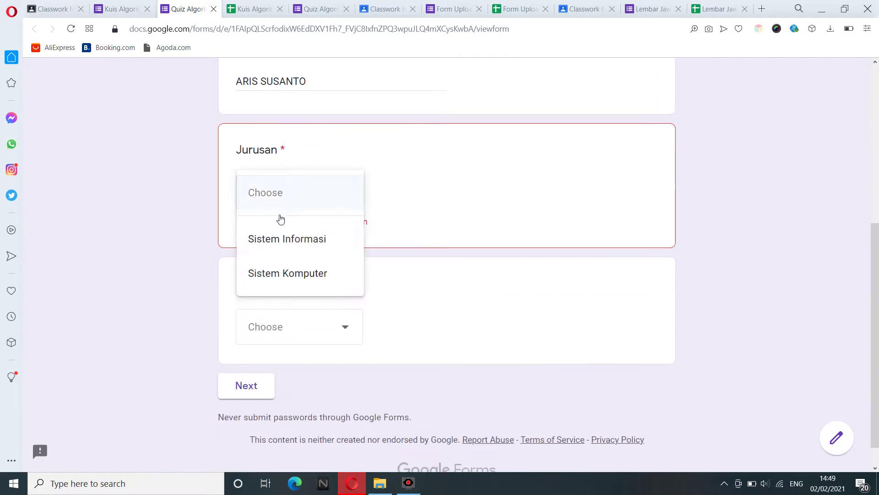
pyautogui.click(278, 241)
pyautogui.click(294, 302)
pyautogui.click(288, 329)
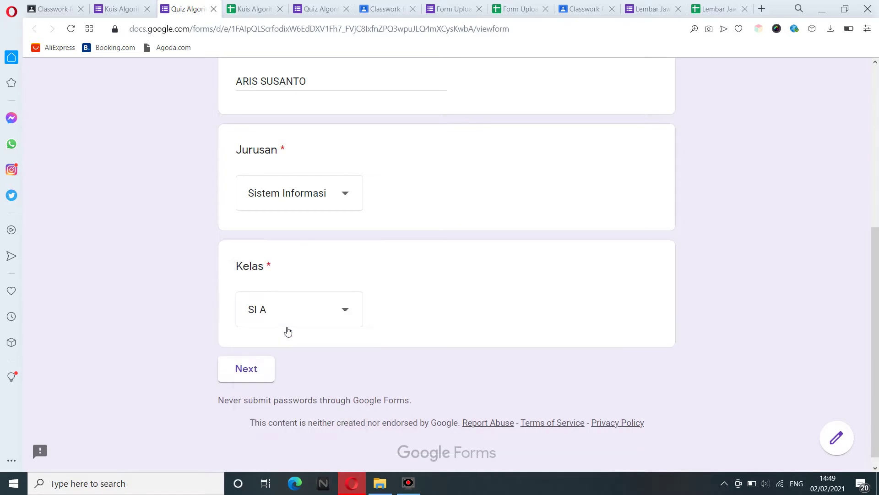
pyautogui.click(256, 371)
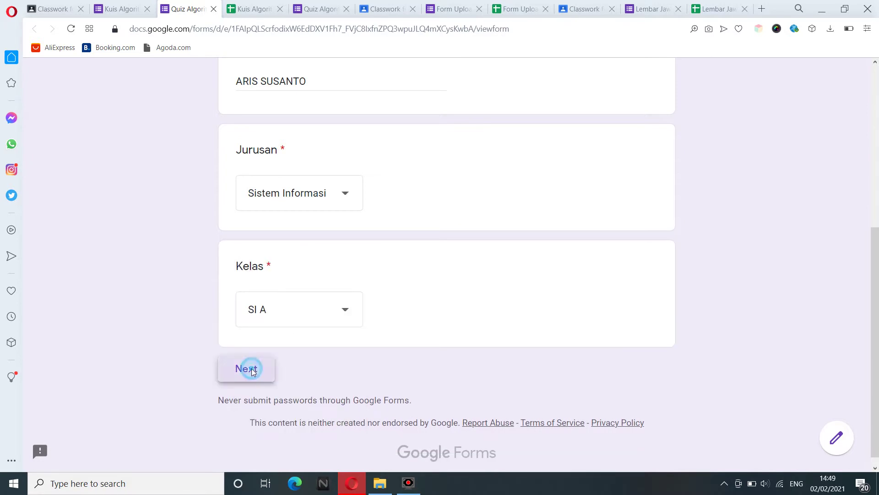
# Scroll through the Soal 1 s.d 5 questions and back up to the first.
pyautogui.moveTo(875, 167); pyautogui.dragTo(877, 133)
pyautogui.moveTo(878, 174); pyautogui.dragTo(878, 424)
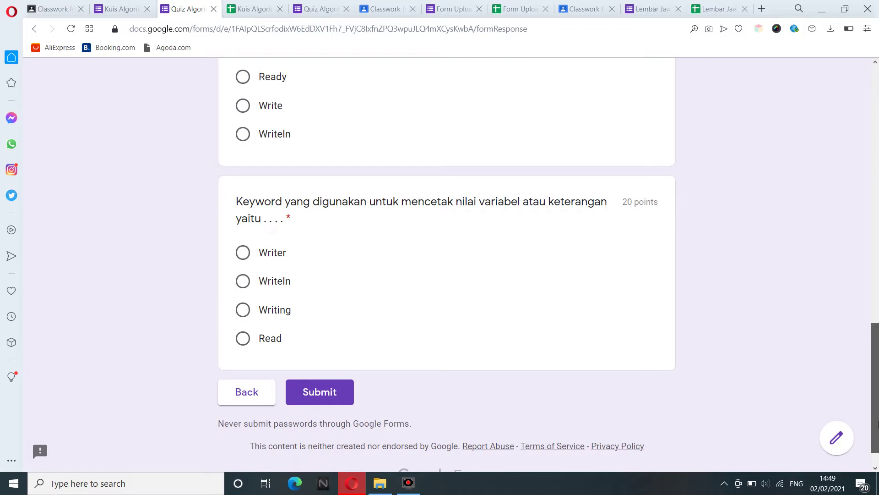
pyautogui.moveTo(878, 424); pyautogui.dragTo(876, 175)
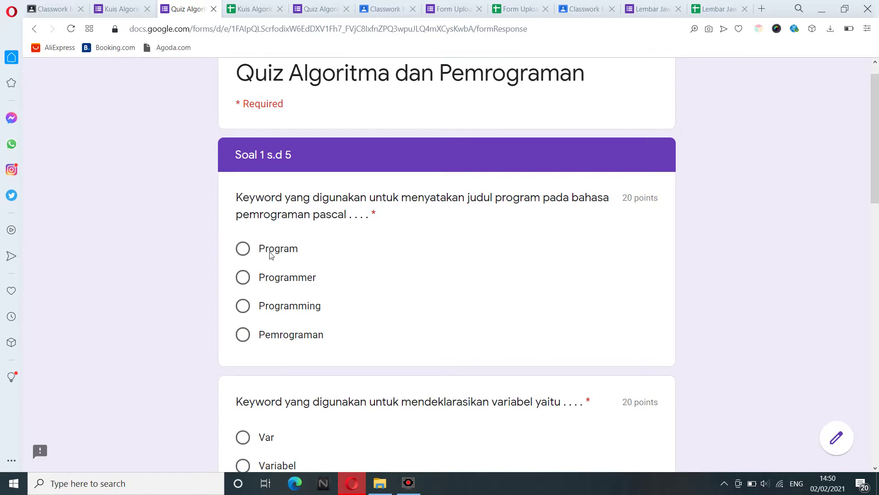
# Answer the first three questions with Program, Var and Char.
pyautogui.click(273, 254)
pyautogui.moveTo(876, 147); pyautogui.dragTo(878, 234)
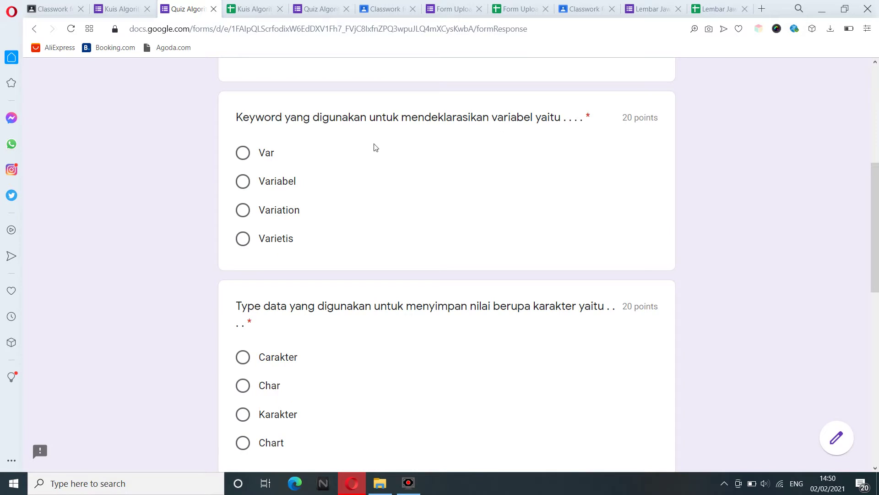
pyautogui.click(268, 156)
pyautogui.moveTo(877, 233); pyautogui.dragTo(878, 288)
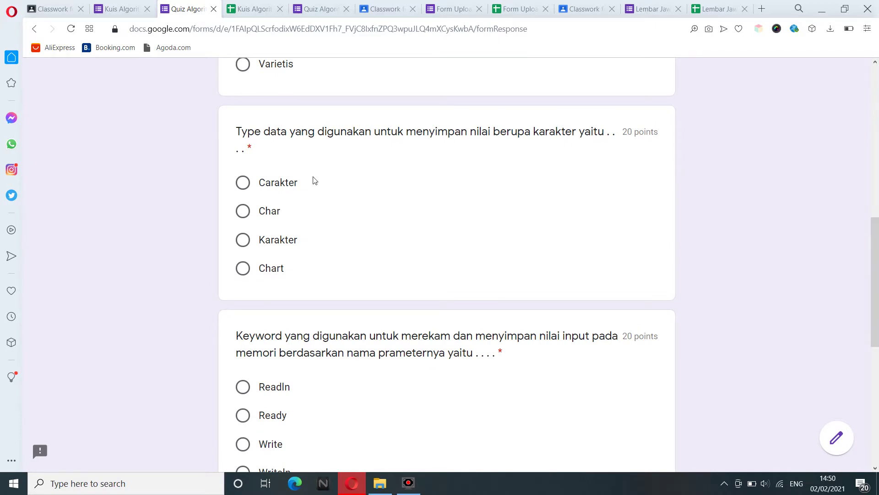
pyautogui.click(270, 212)
pyautogui.moveTo(878, 304); pyautogui.dragTo(878, 362)
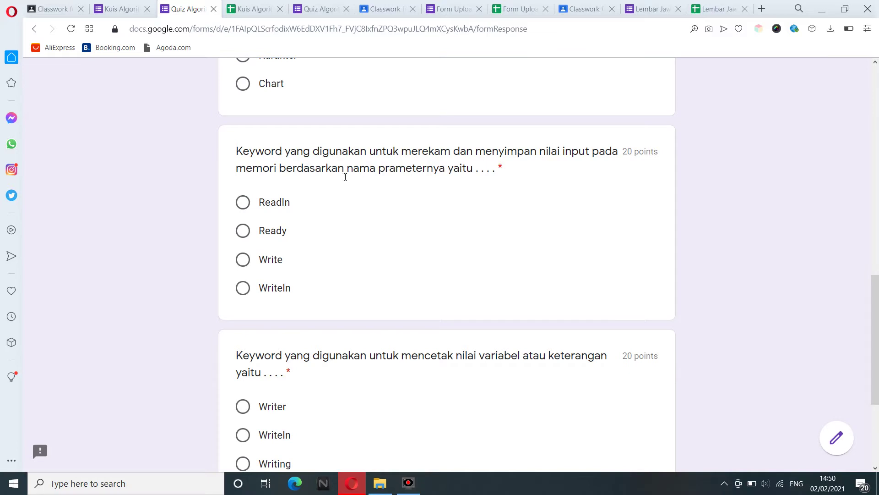
# Answer the input question with Readln and the printing question with Writing.
pyautogui.click(277, 206)
pyautogui.moveTo(874, 343); pyautogui.dragTo(874, 394)
pyautogui.click(416, 300)
pyautogui.click(300, 212)
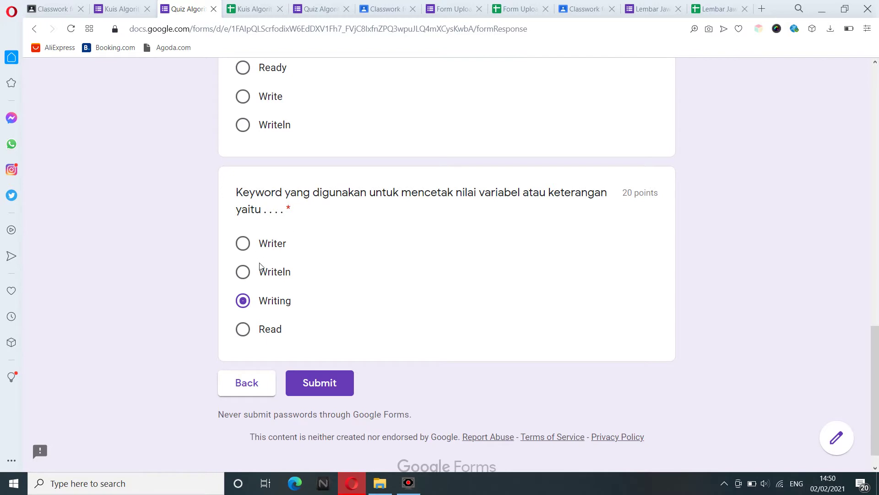
pyautogui.click(269, 278)
pyautogui.click(269, 303)
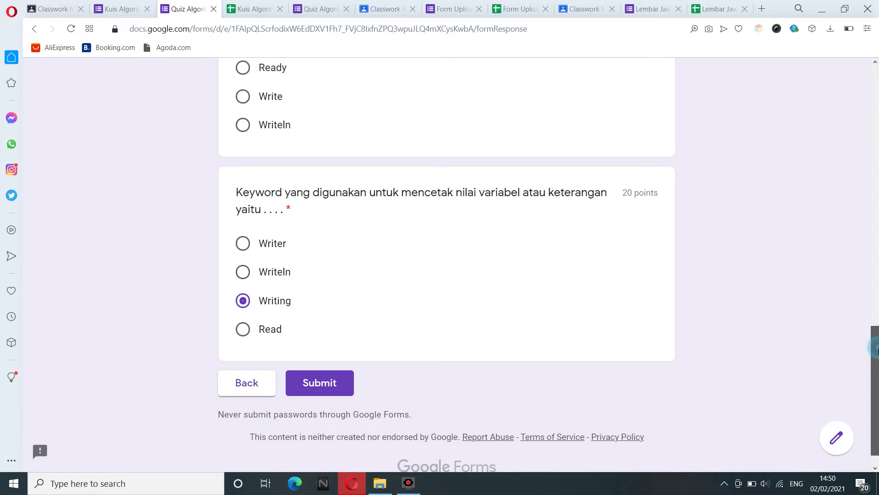
pyautogui.moveTo(878, 350)
pyautogui.mouseDown()
pyautogui.moveTo(875, 139)
pyautogui.moveTo(878, 361)
pyautogui.mouseUp()
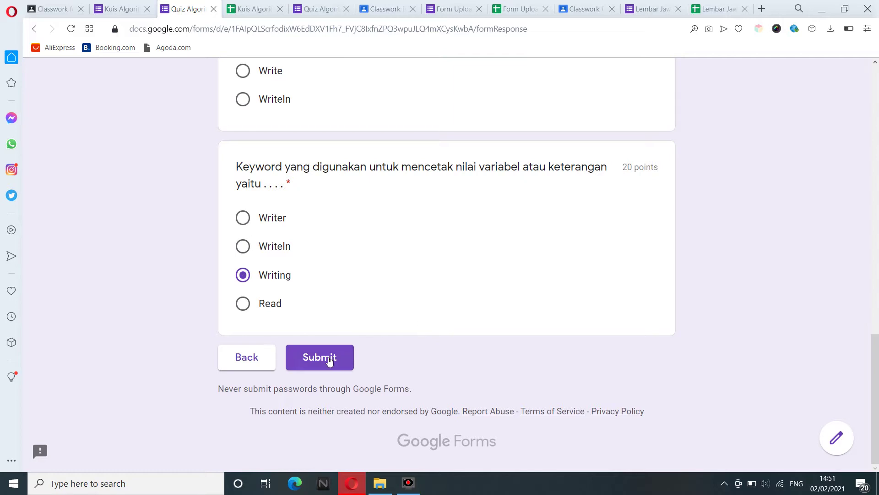
# Submit the quiz and review the 80/100 score, with Writing marked wrong.
pyautogui.click(328, 359)
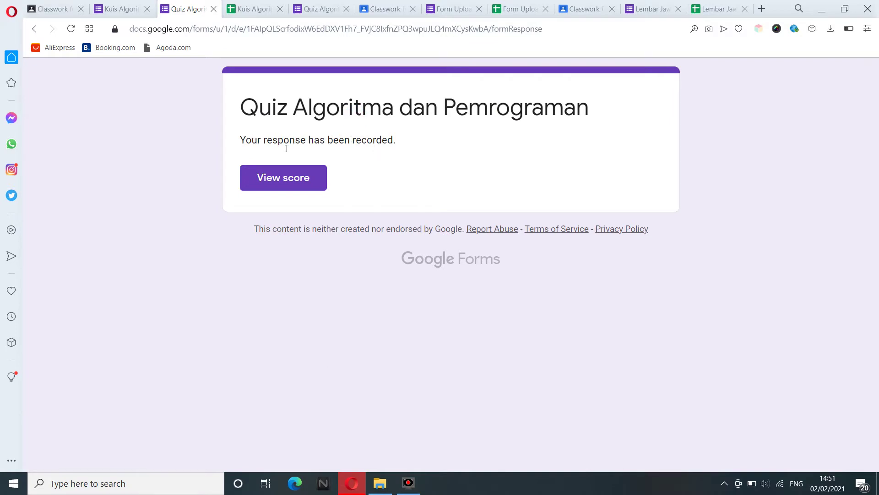
pyautogui.click(291, 186)
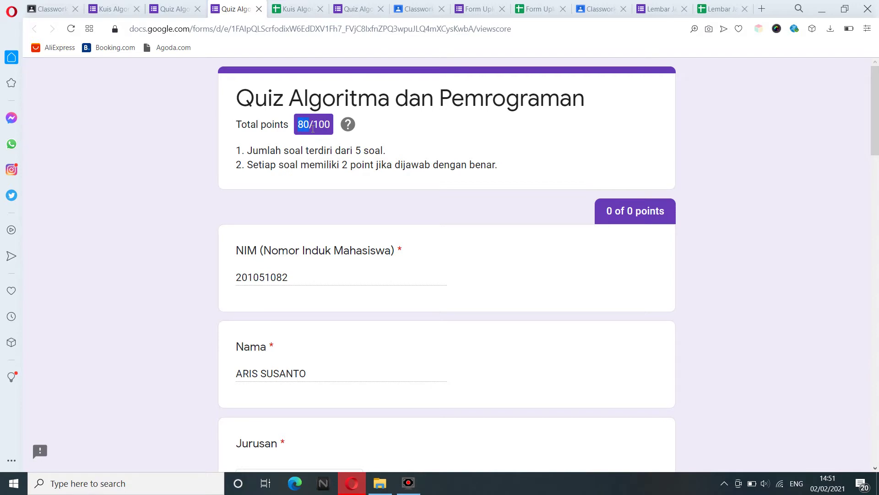
pyautogui.click(322, 129)
pyautogui.click(320, 134)
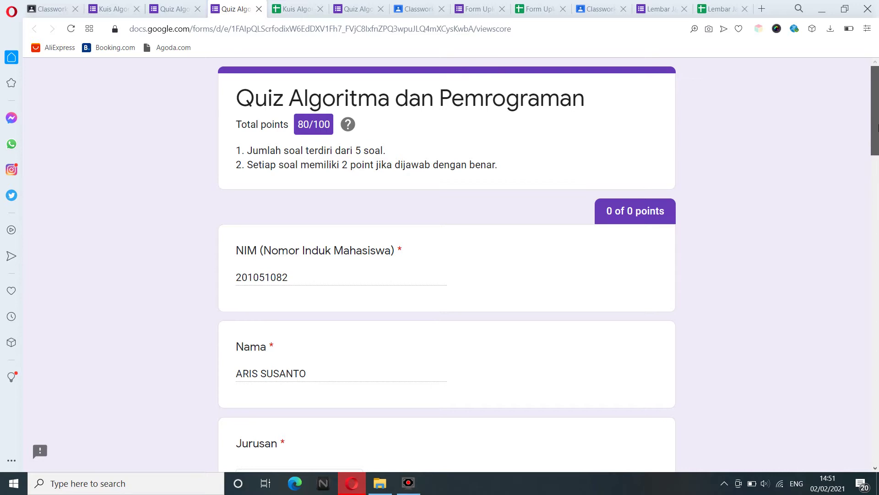
pyautogui.moveTo(878, 126); pyautogui.dragTo(878, 445)
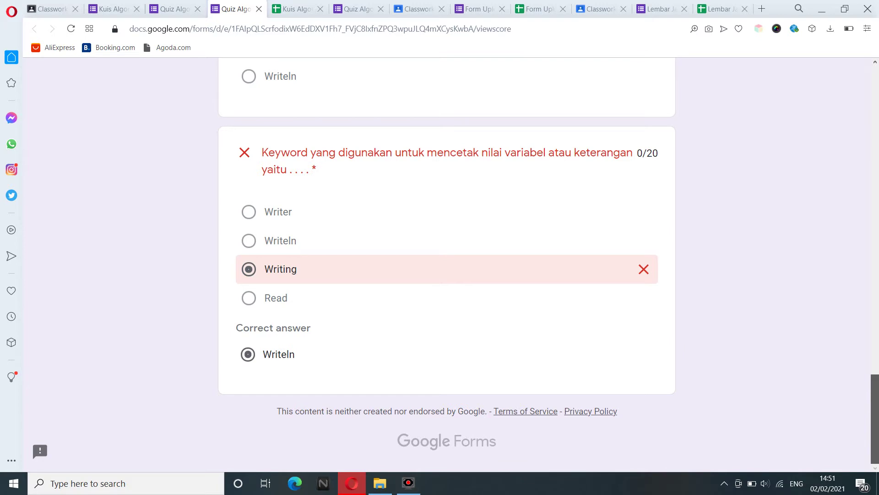
pyautogui.moveTo(875, 451); pyautogui.dragTo(865, 90)
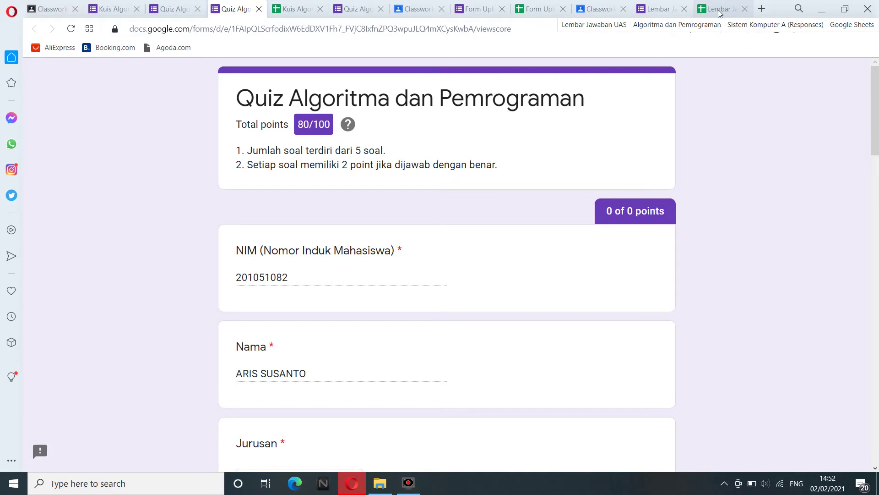
# Glance at the exam responses sheet, then open the Kuis Algoritma responses showing 80 / 100.
pyautogui.click(719, 9)
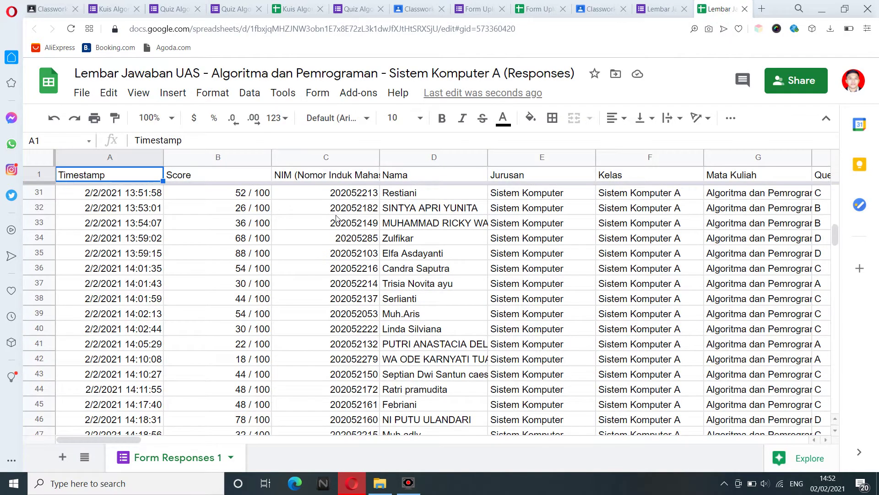
pyautogui.click(336, 211)
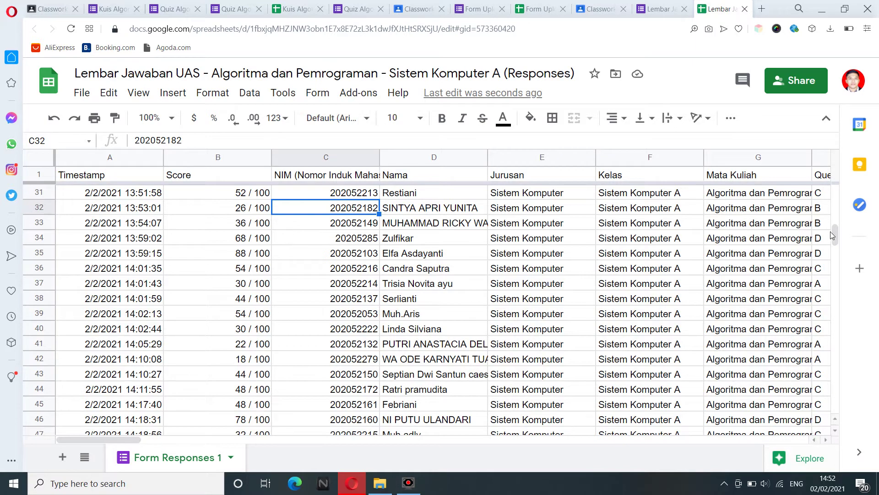
pyautogui.moveTo(833, 232); pyautogui.dragTo(833, 197)
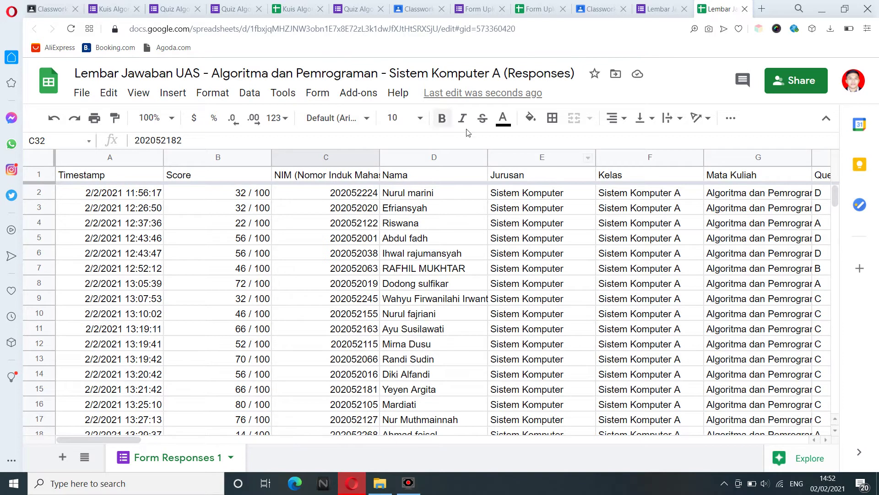
pyautogui.click(297, 5)
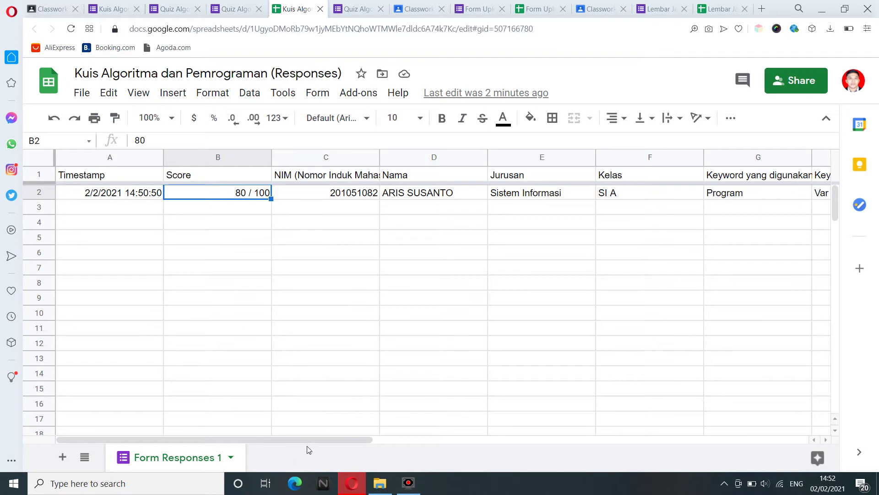
# Look across the quiz response columns, then return to the Lembar Jawaban UAS sheet at cell A1.
pyautogui.moveTo(312, 441); pyautogui.dragTo(247, 439)
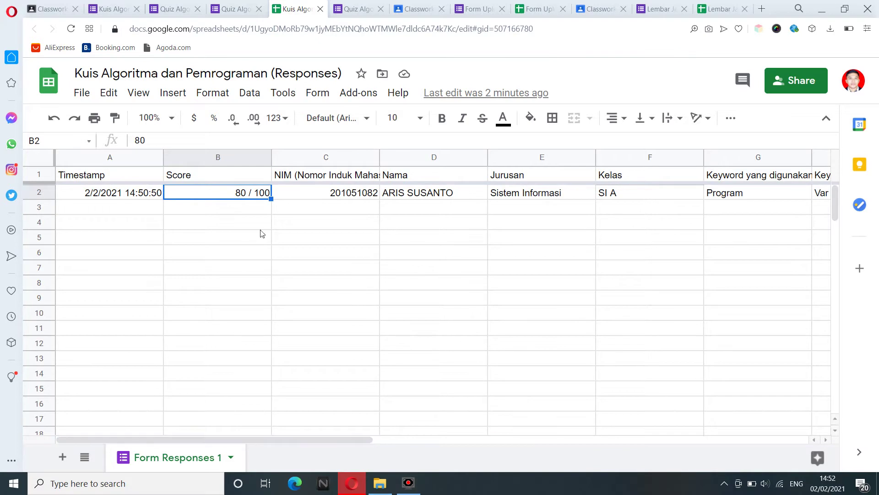
pyautogui.click(242, 195)
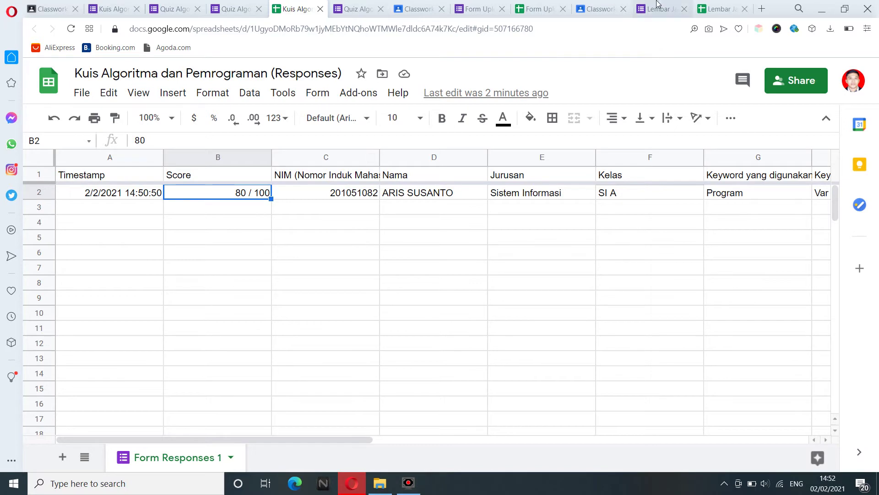
pyautogui.click(719, 3)
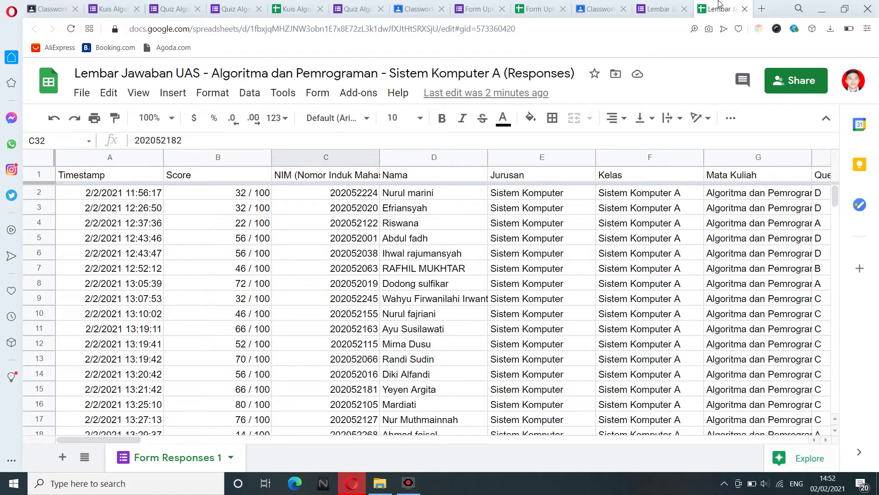
pyautogui.click(341, 207)
pyautogui.click(304, 222)
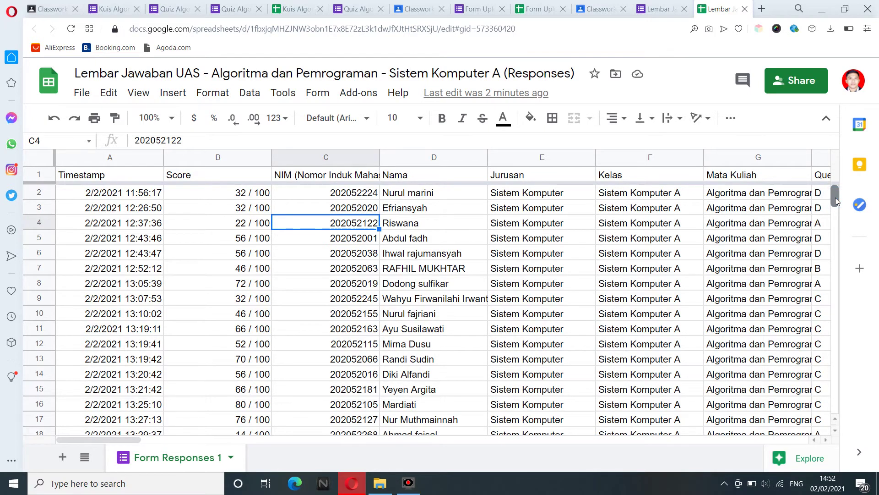
pyautogui.moveTo(835, 199)
pyautogui.mouseDown()
pyautogui.moveTo(855, 342)
pyautogui.moveTo(837, 188)
pyautogui.mouseUp()
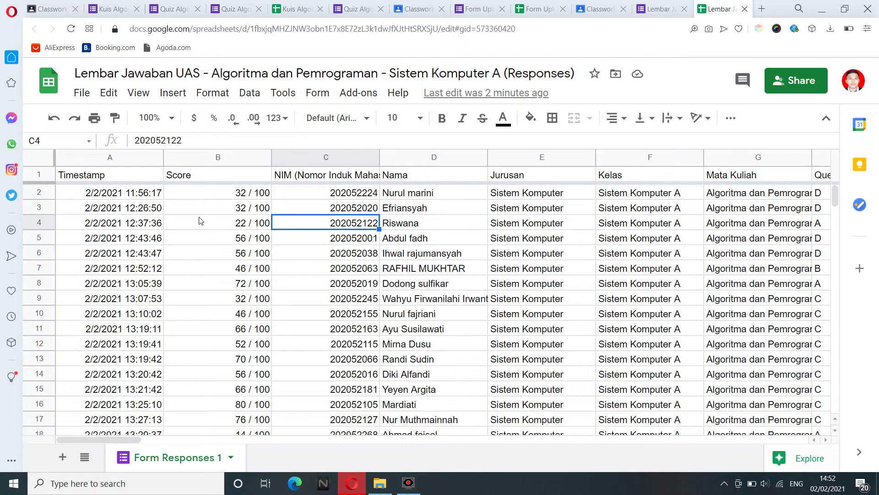
pyautogui.click(142, 173)
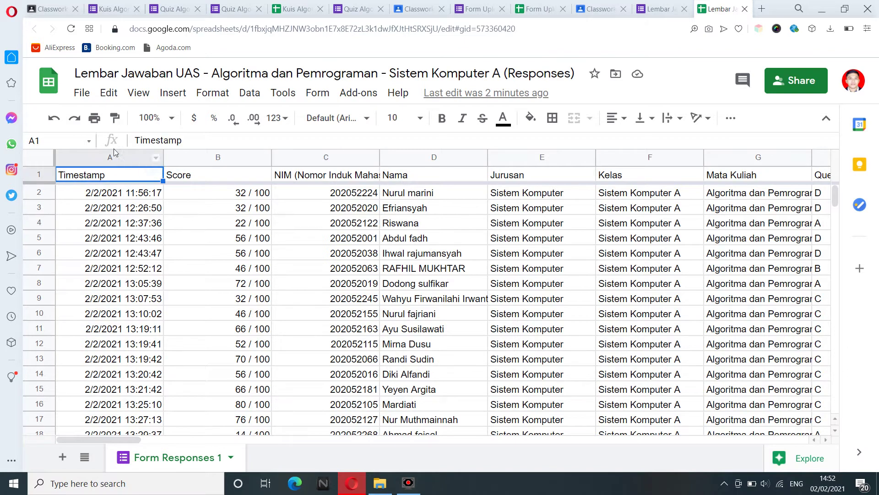
# Download the responses as a Microsoft Excel (.xlsx) file and open it in Excel 2010.
pyautogui.click(87, 98)
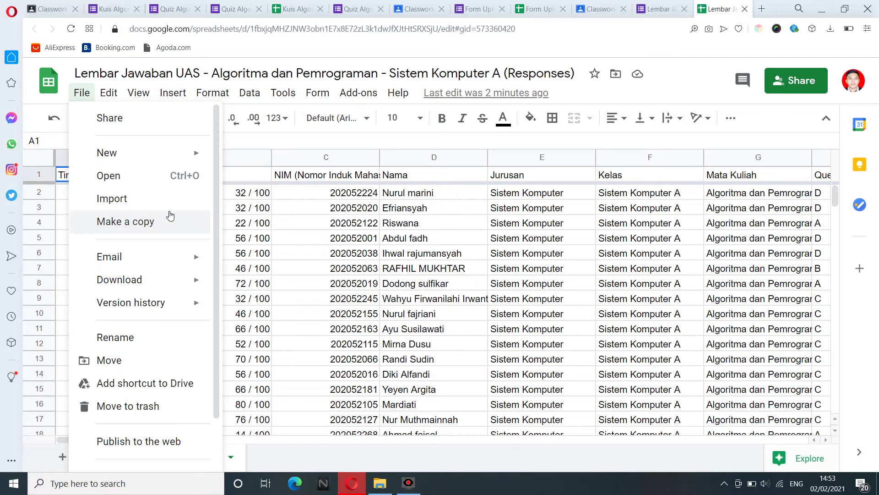
pyautogui.moveTo(200, 281)
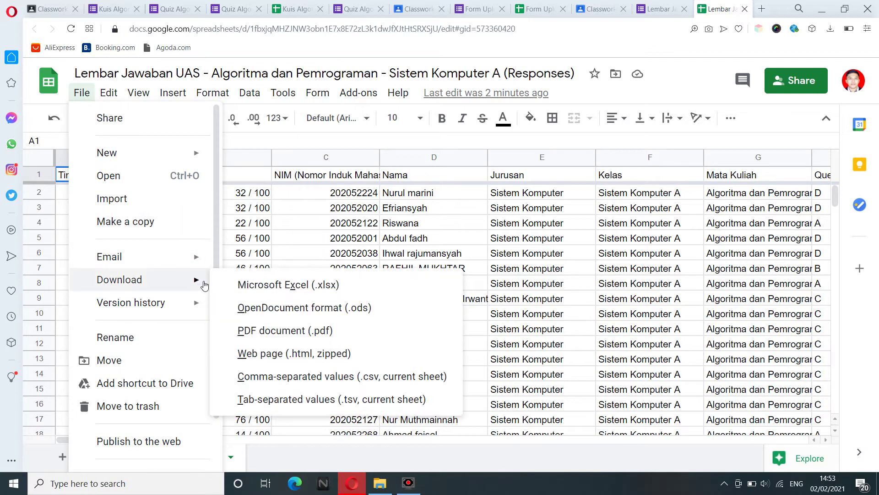
pyautogui.click(284, 286)
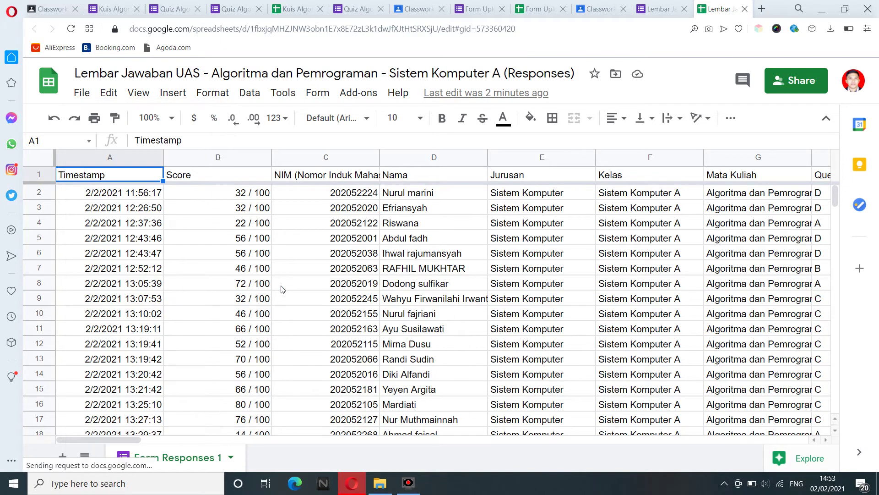
pyautogui.click(281, 286)
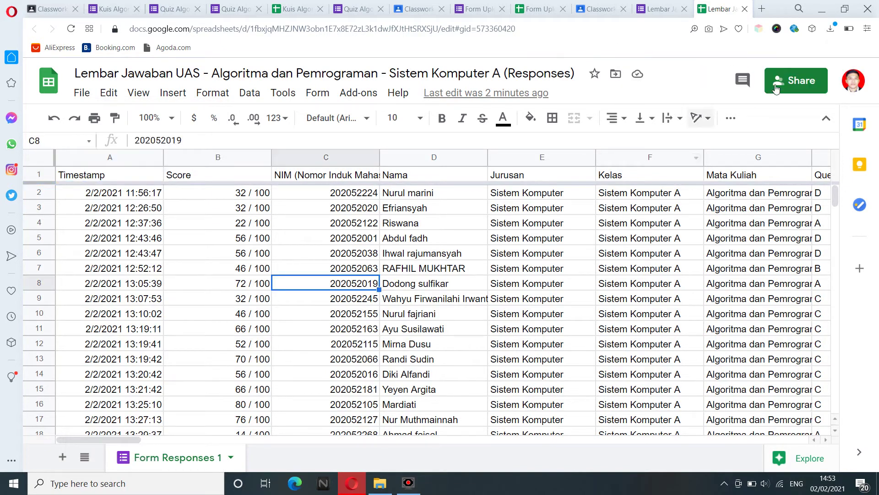
pyautogui.click(830, 29)
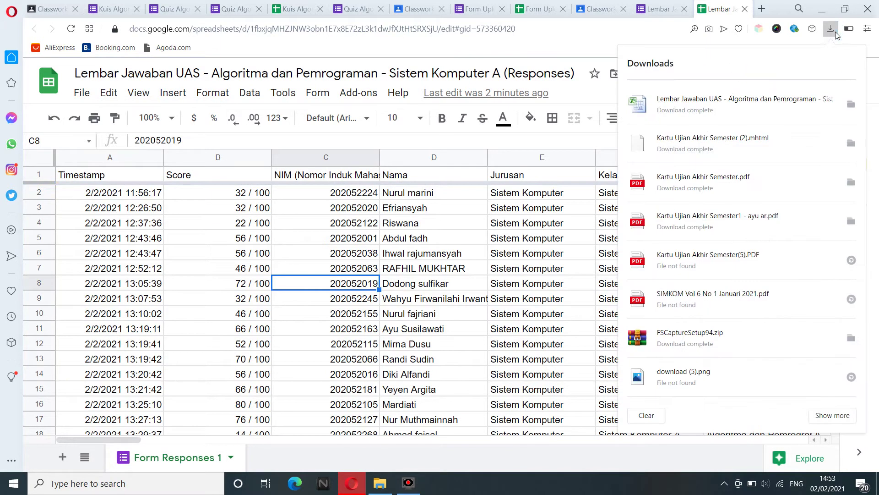
pyautogui.click(711, 105)
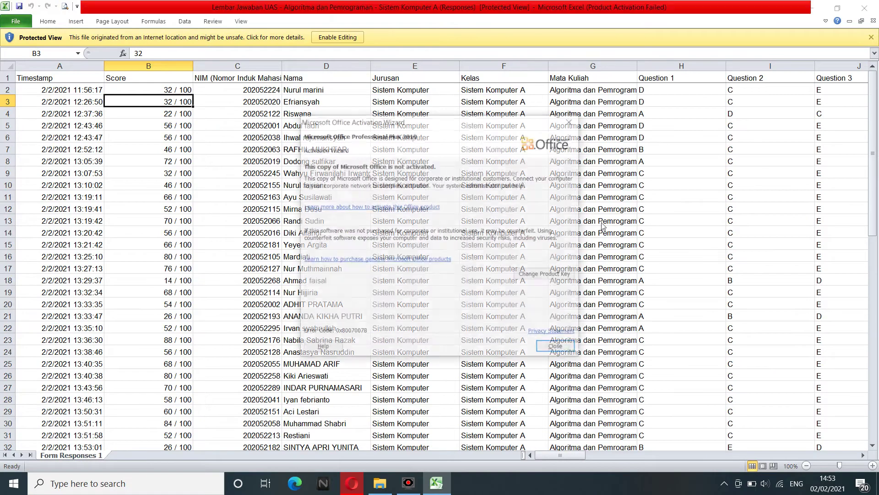
# Dismiss the Office activation notice and enable editing of the downloaded responses workbook.
pyautogui.click(568, 125)
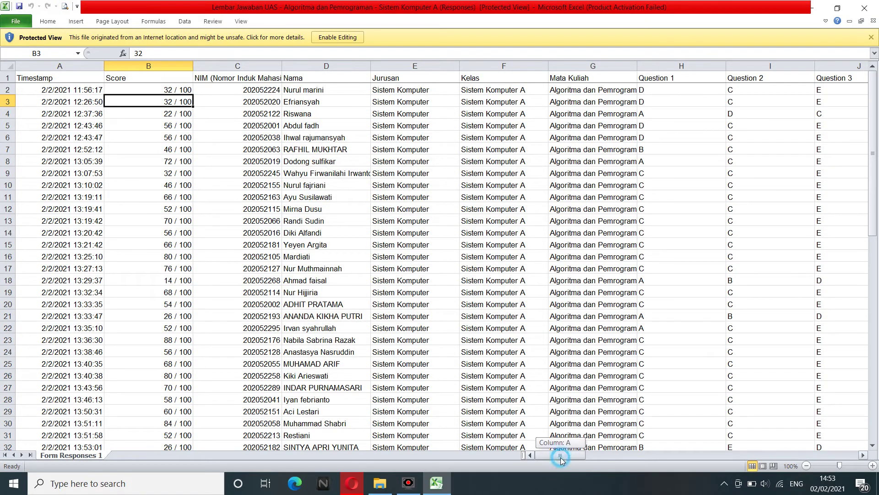
pyautogui.moveTo(562, 457)
pyautogui.mouseDown()
pyautogui.moveTo(867, 441)
pyautogui.moveTo(854, 455)
pyautogui.moveTo(657, 469)
pyautogui.moveTo(551, 457)
pyautogui.mouseUp()
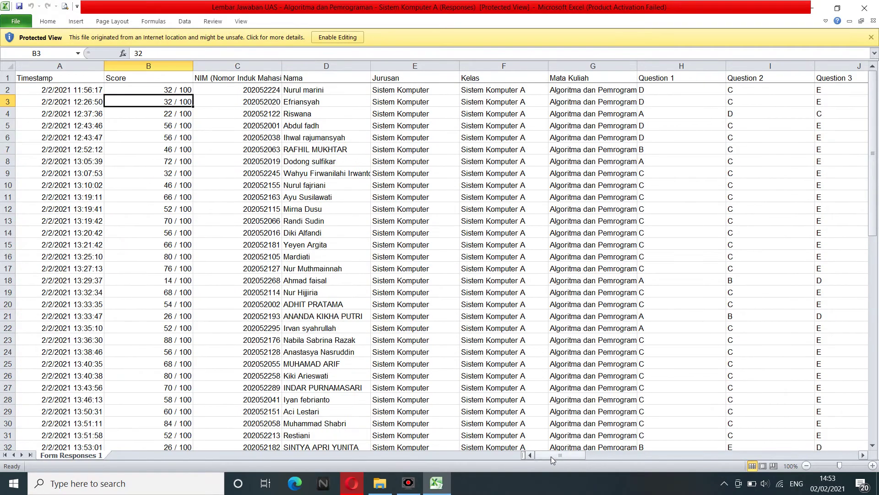
pyautogui.click(233, 197)
pyautogui.click(178, 114)
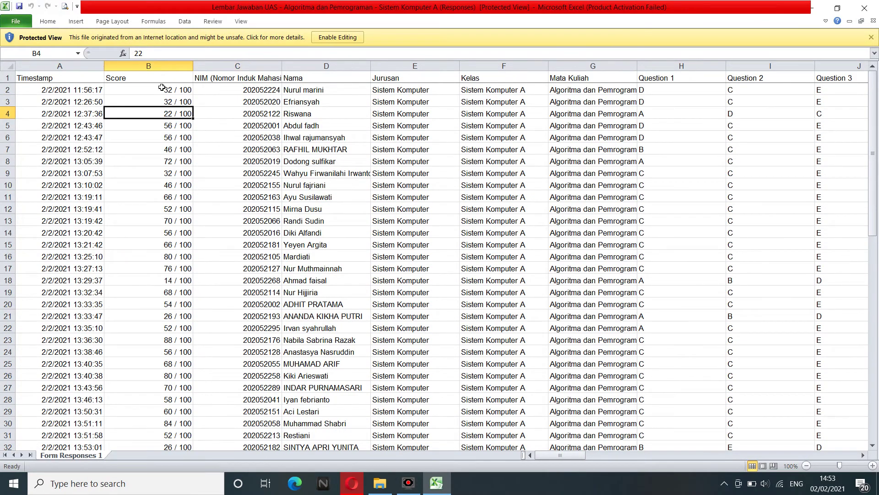
pyautogui.click(331, 39)
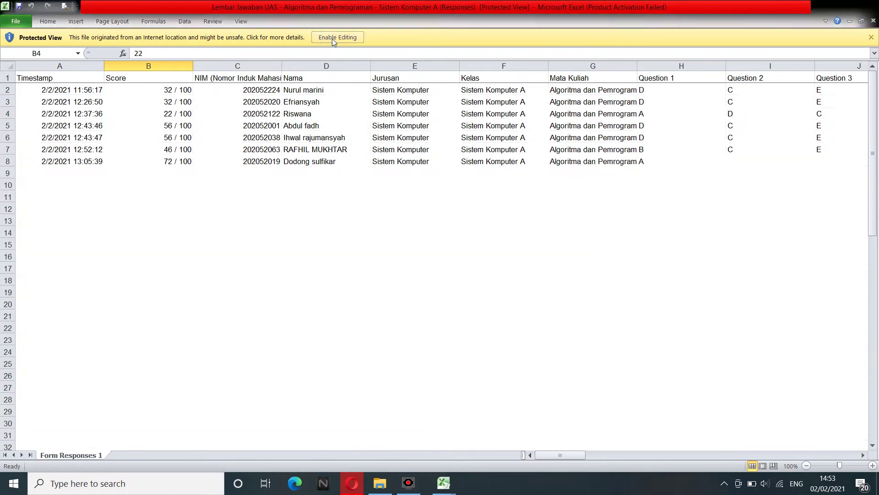
# Check several score cells in column B, including B2, B4 and B8.
pyautogui.click(160, 120)
pyautogui.click(170, 143)
pyautogui.click(172, 132)
pyautogui.click(175, 121)
pyautogui.click(172, 191)
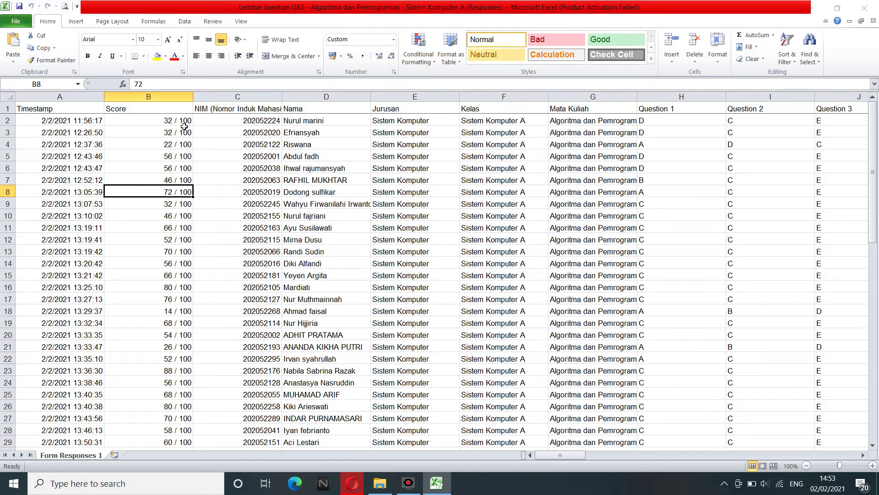
# Open the context menu for the Score column B after first trying the NIM column.
pyautogui.click(218, 97)
pyautogui.rightClick(217, 98)
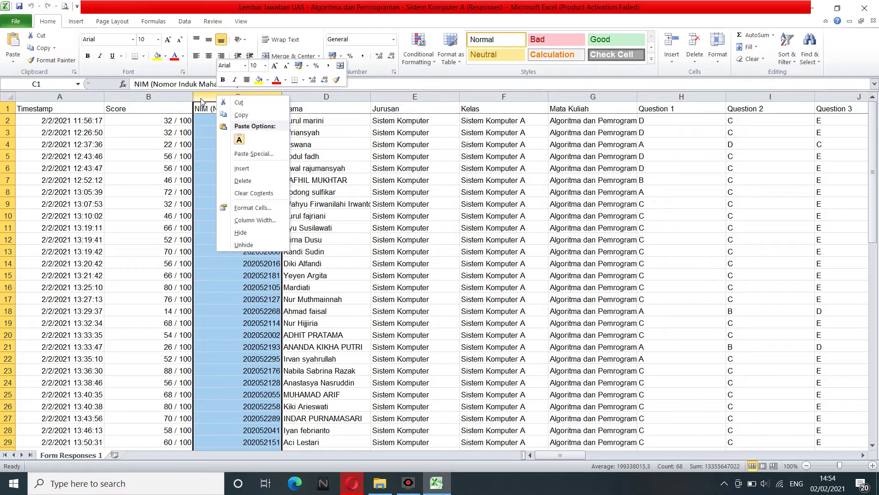
pyautogui.click(207, 104)
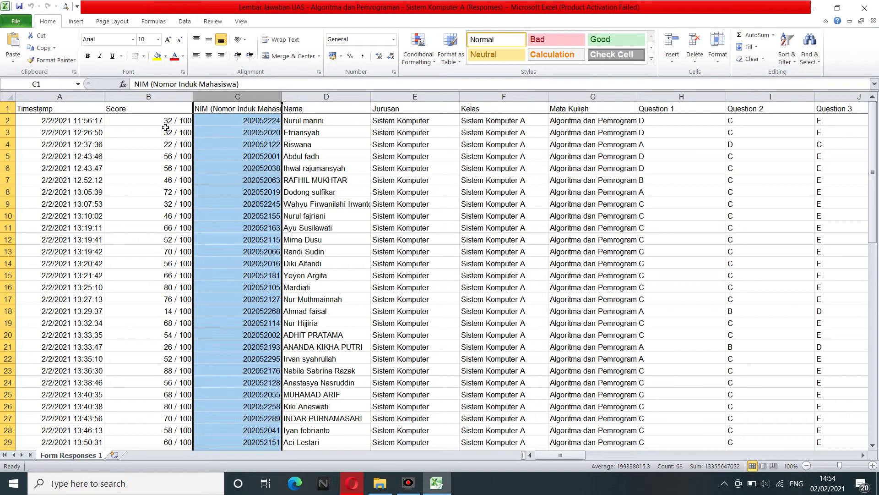
pyautogui.rightClick(225, 102)
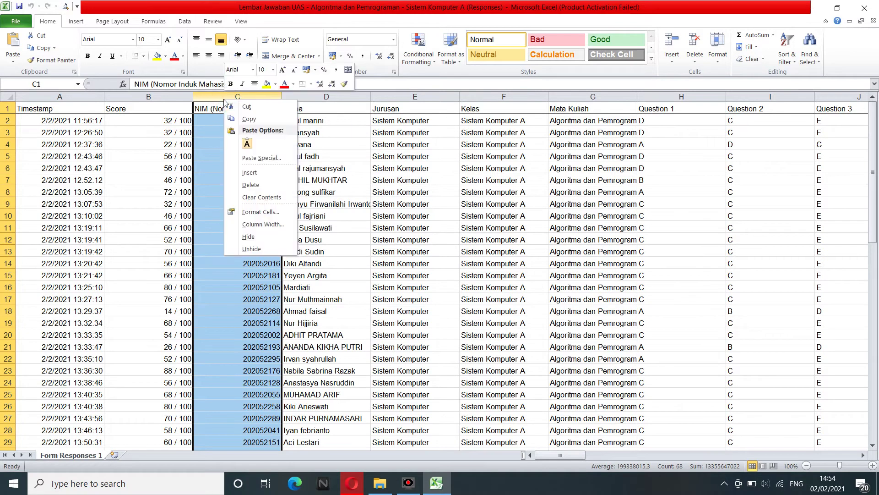
pyautogui.click(172, 101)
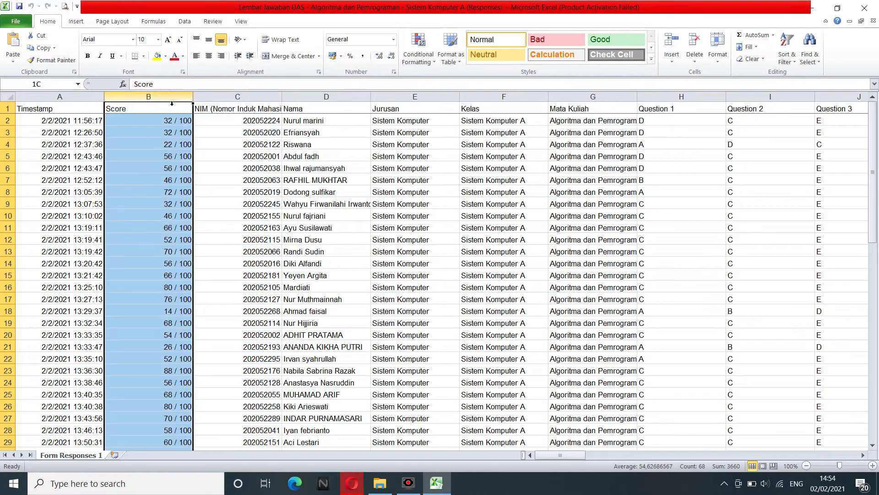
pyautogui.rightClick(172, 103)
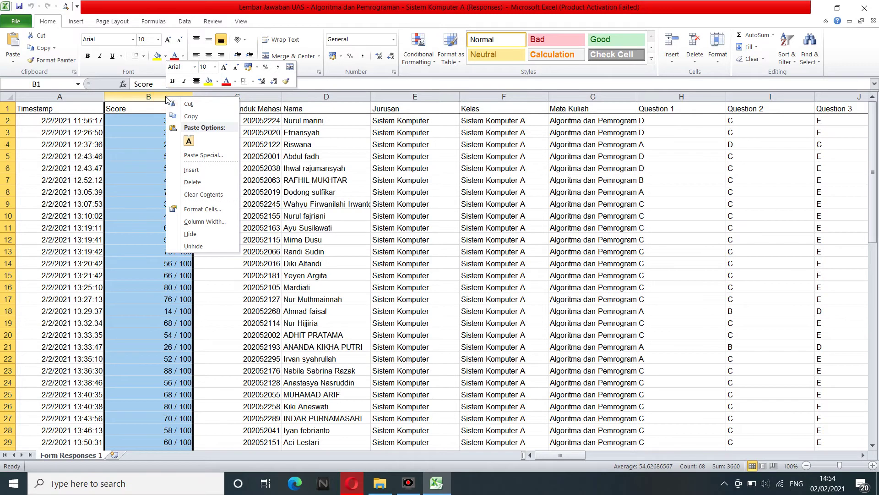
# Insert an empty column before Score and select its cell B2.
pyautogui.click(194, 169)
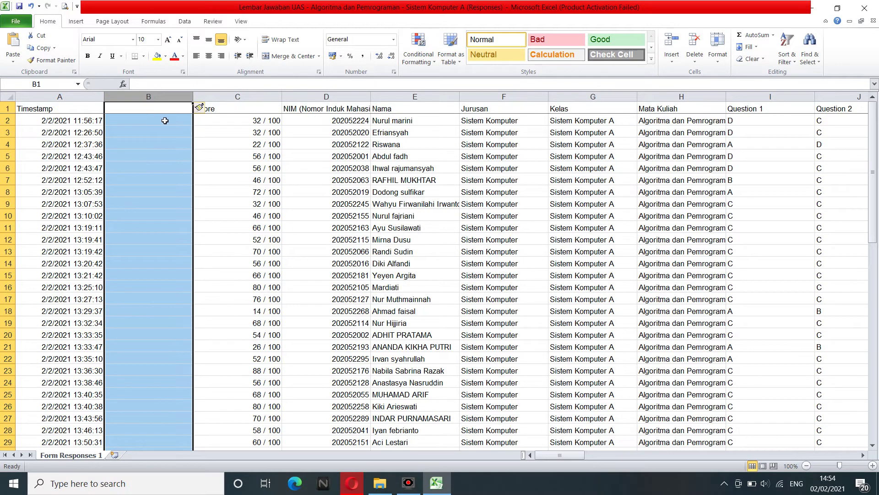
pyautogui.click(165, 120)
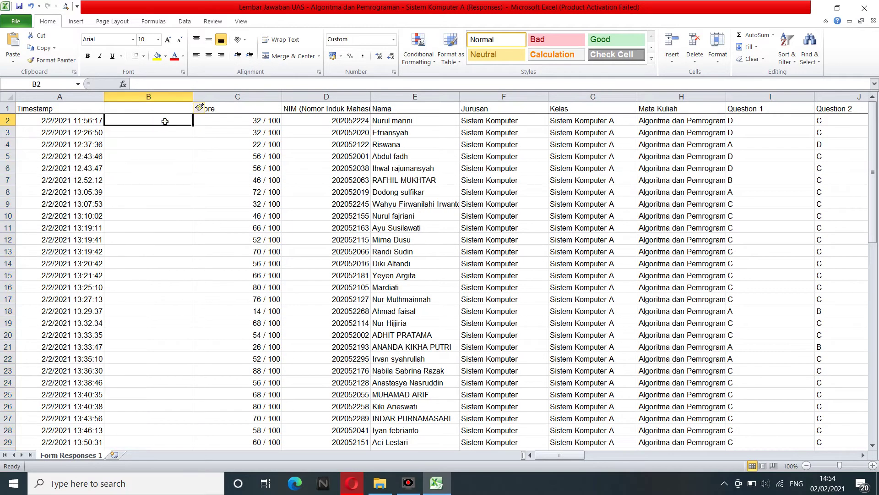
pyautogui.click(254, 122)
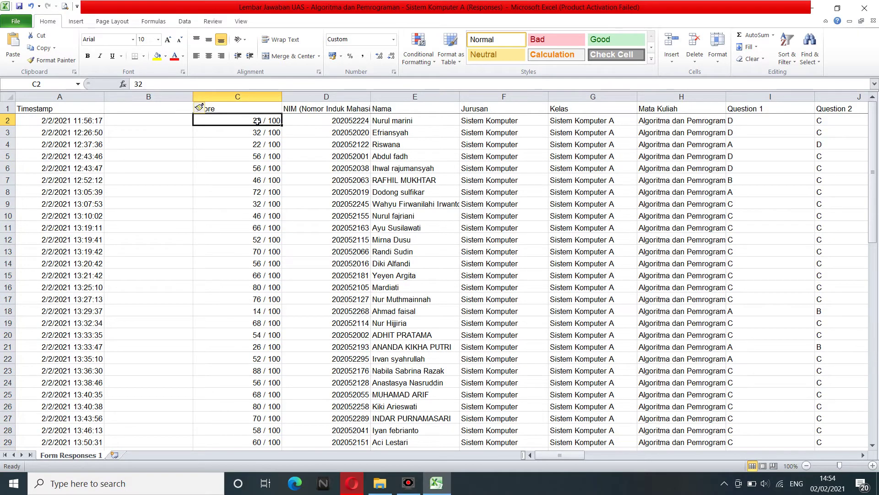
pyautogui.click(162, 123)
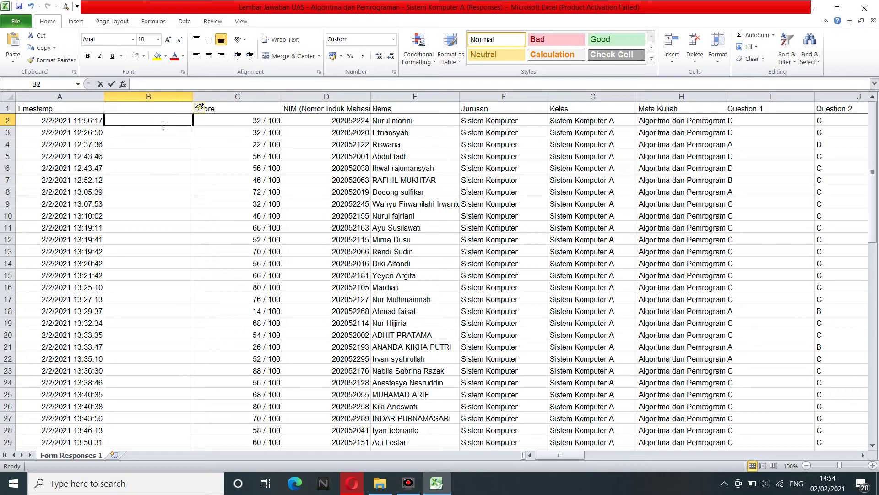
# Enter =LEFT(C2;2) in B2 to take the score's first two characters, showing 32.
pyautogui.write('=lef')
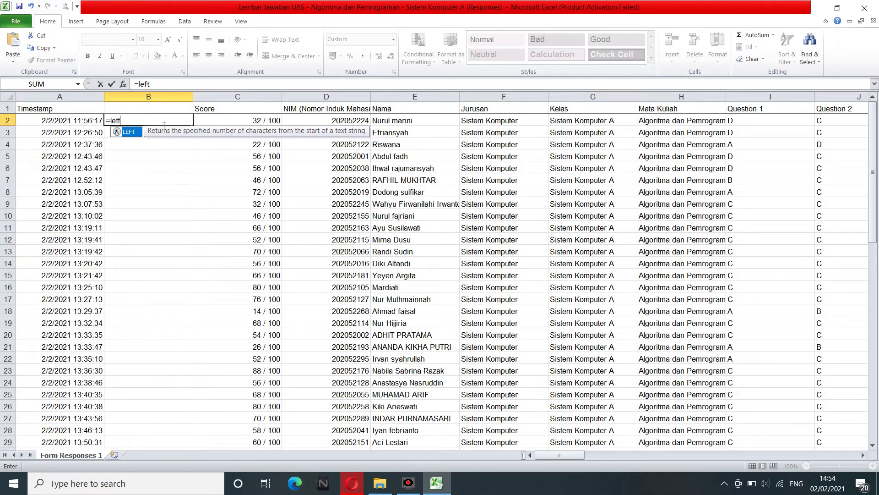
pyautogui.write('t')
pyautogui.doubleClick(127, 132)
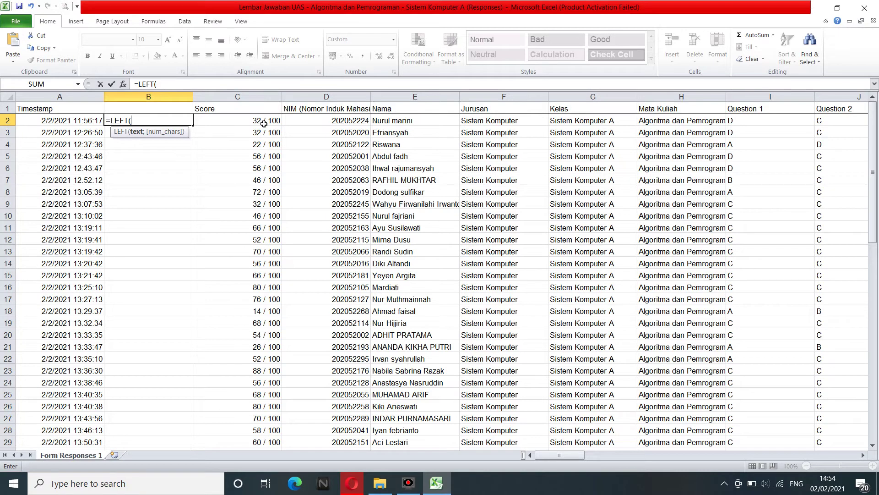
pyautogui.click(264, 123)
pyautogui.write(';')
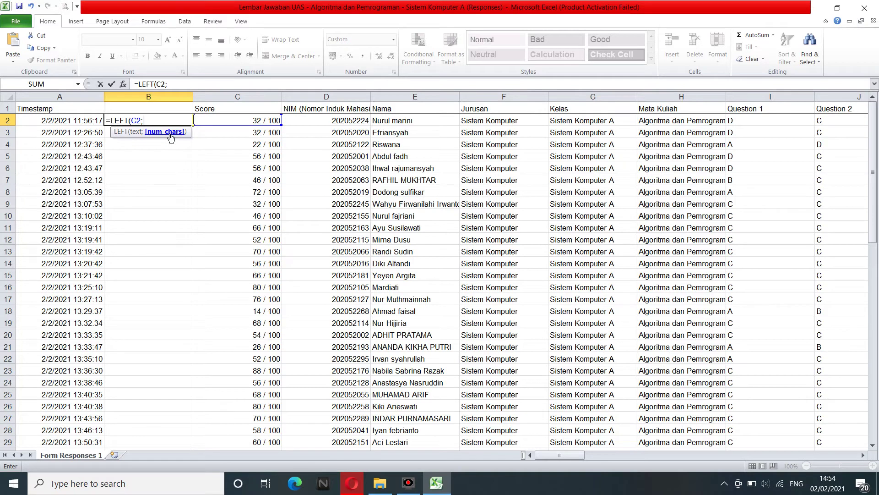
pyautogui.write('2')
pyautogui.press('Return')
pyautogui.click(141, 121)
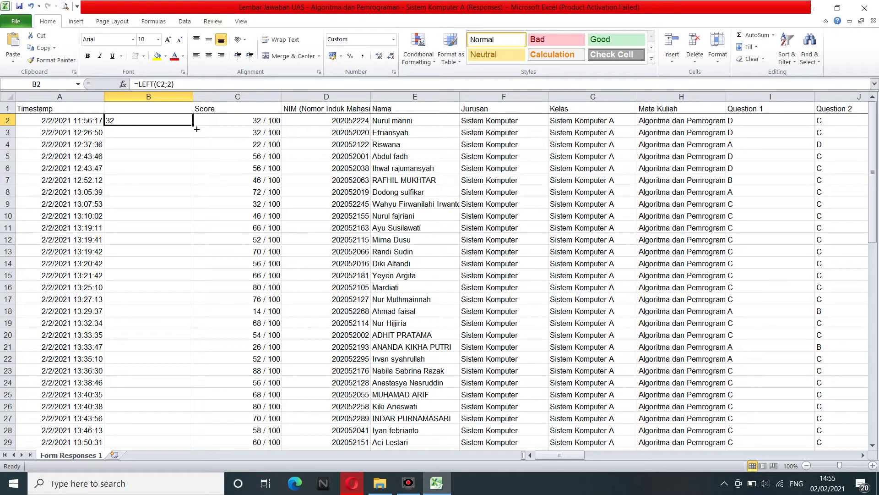
# Fill the LEFT formula from B2 down to B68 and spot-check rows 12 and 67.
pyautogui.doubleClick(197, 129)
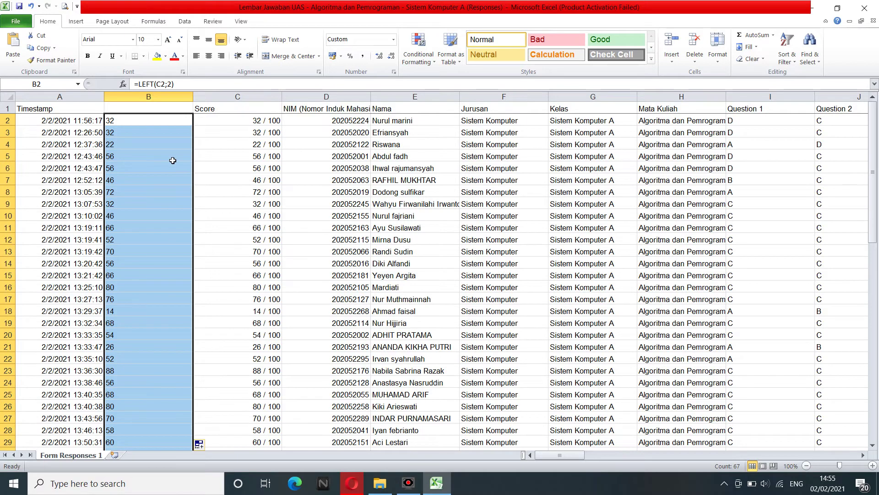
pyautogui.click(172, 160)
pyautogui.click(142, 239)
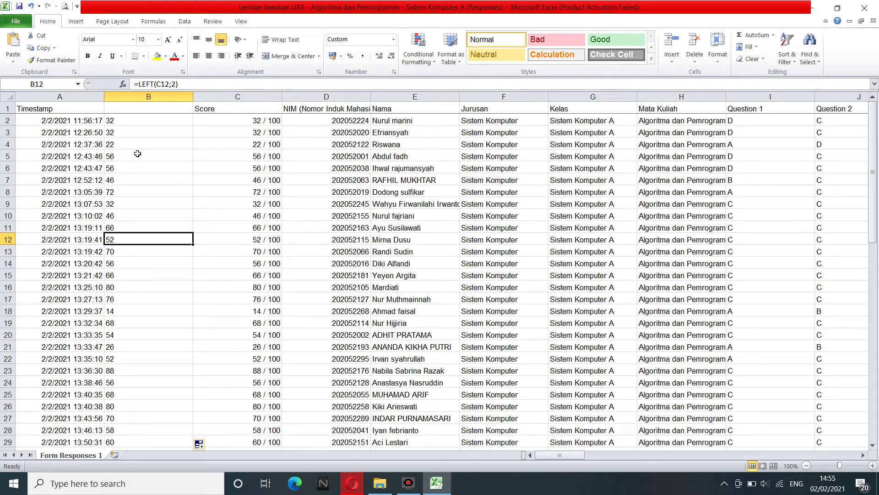
pyautogui.click(142, 129)
pyautogui.click(142, 123)
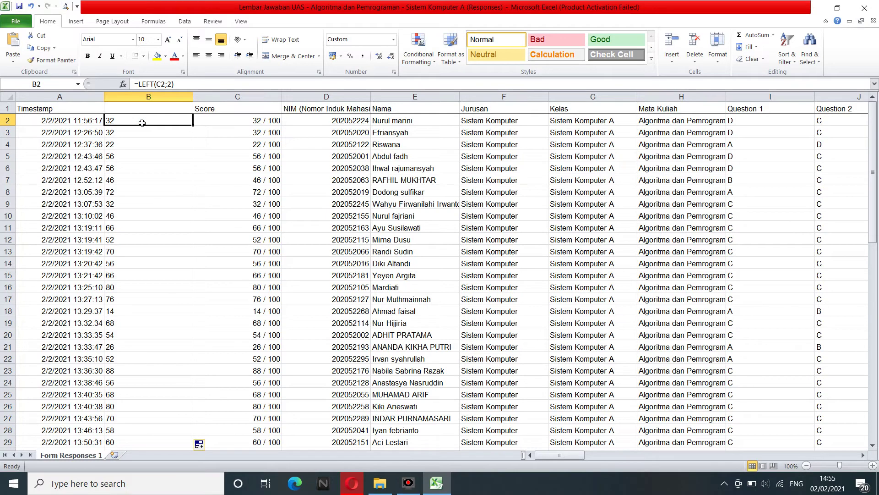
pyautogui.moveTo(141, 122); pyautogui.dragTo(144, 424)
pyautogui.click(153, 421)
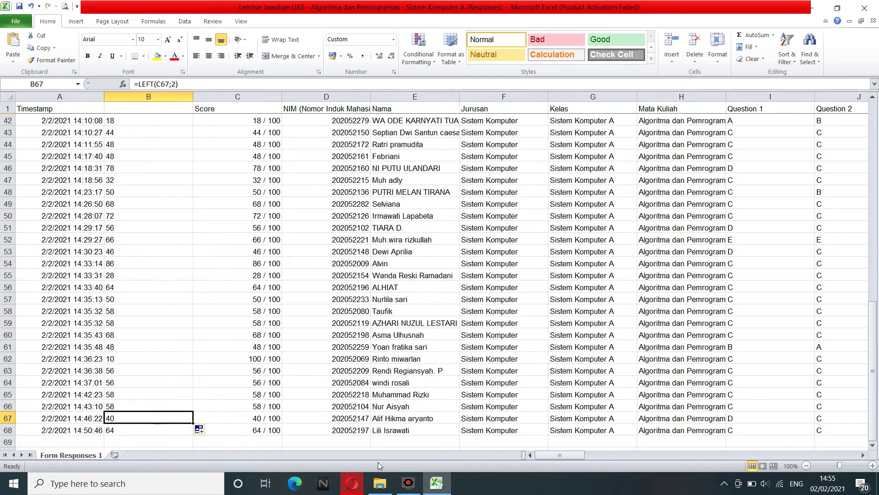
pyautogui.moveTo(352, 483)
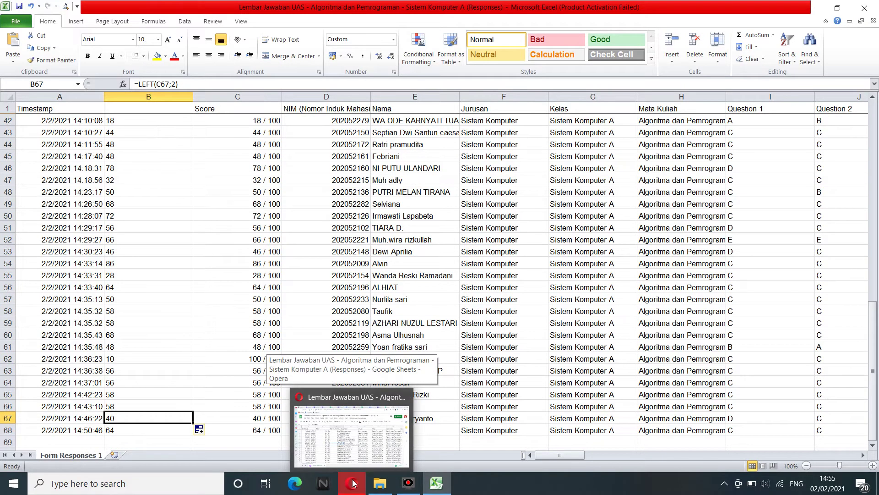
# Return to the Classroom draft and assign 'Kuis Algoritma dan Pemrograman' under QUIZ, due tomorrow 11:59 PM.
pyautogui.click(353, 483)
pyautogui.click(174, 5)
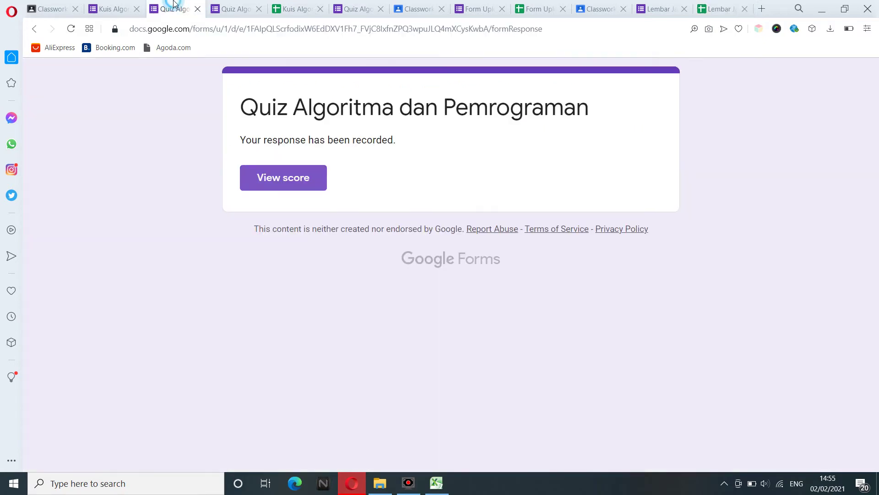
pyautogui.click(124, 5)
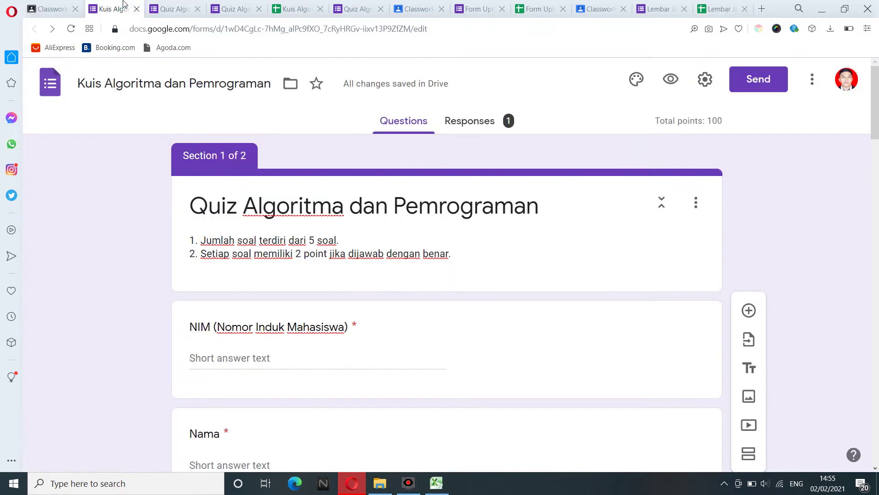
pyautogui.click(55, 6)
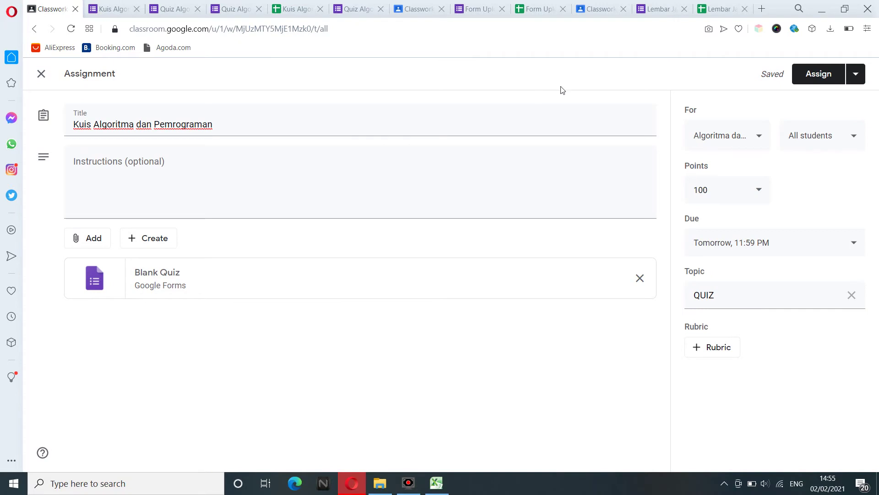
pyautogui.click(118, 5)
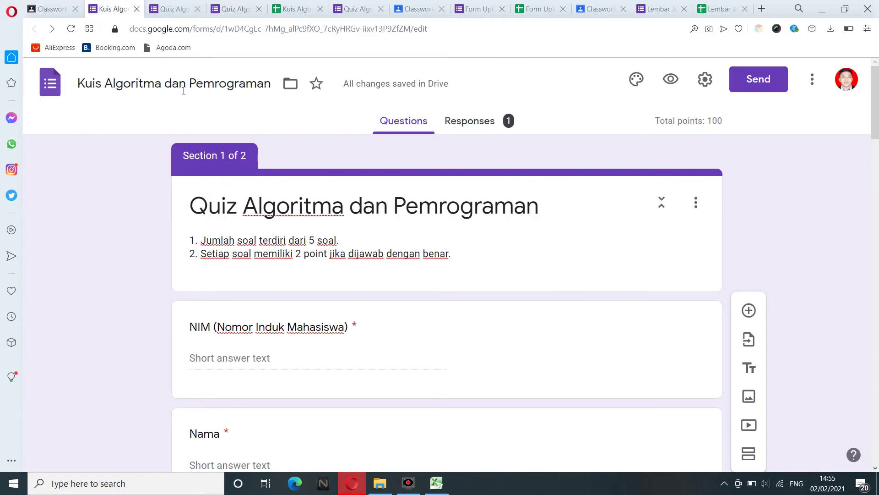
pyautogui.click(52, 9)
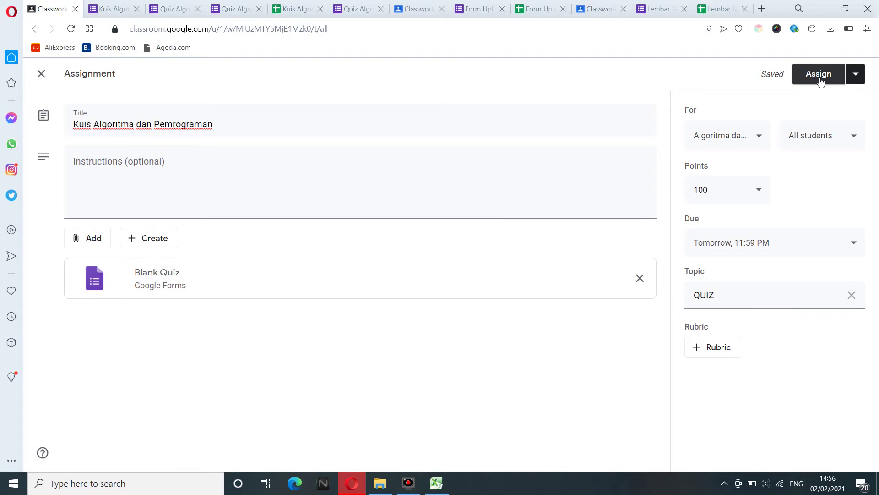
pyautogui.click(820, 81)
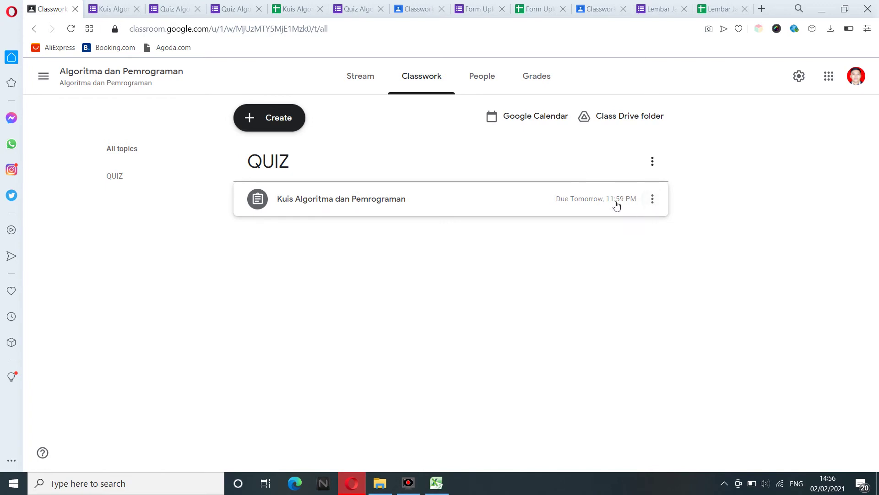
# Reopen the Kuis Algoritma dan Pemrograman assignment for editing and confirm it still goes to all students.
pyautogui.click(658, 205)
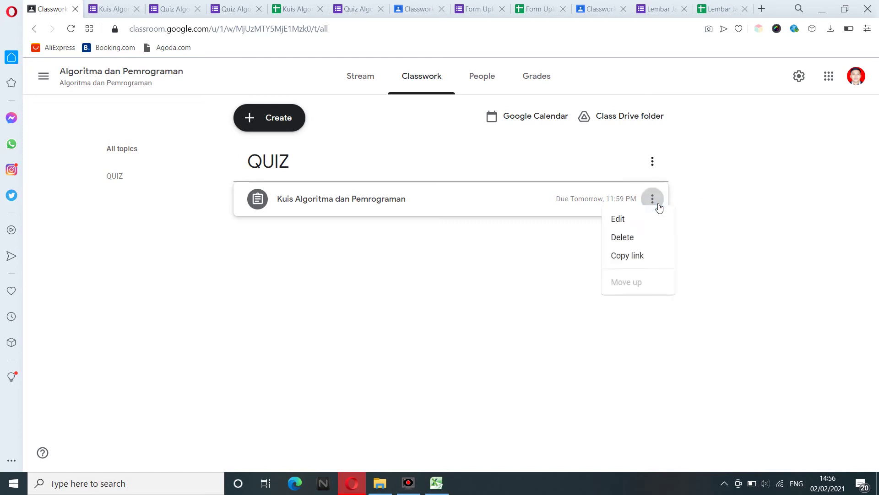
pyautogui.click(610, 224)
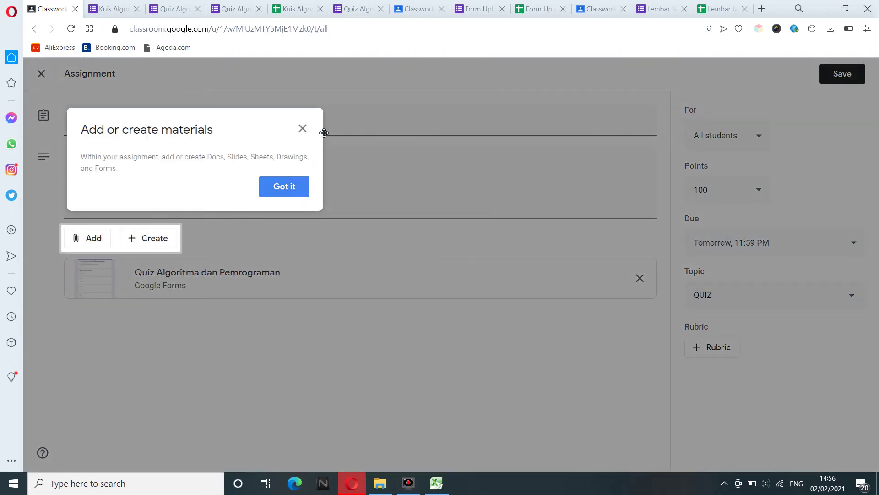
pyautogui.click(303, 129)
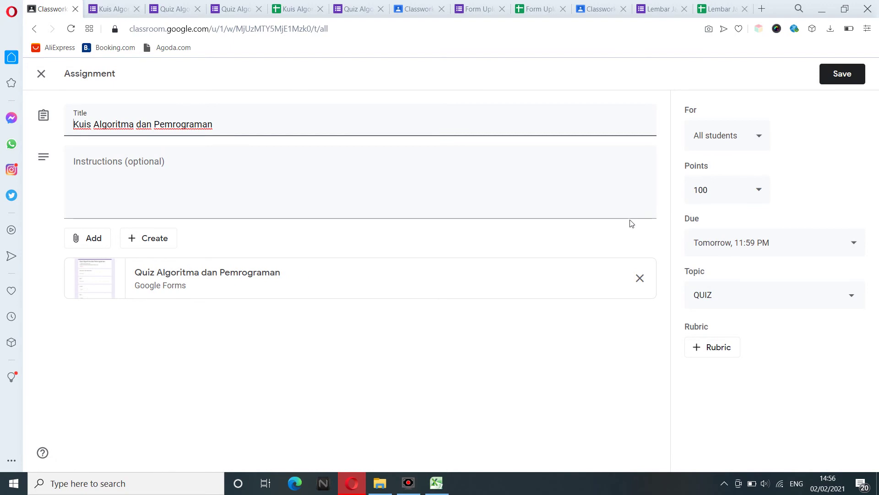
pyautogui.click(722, 139)
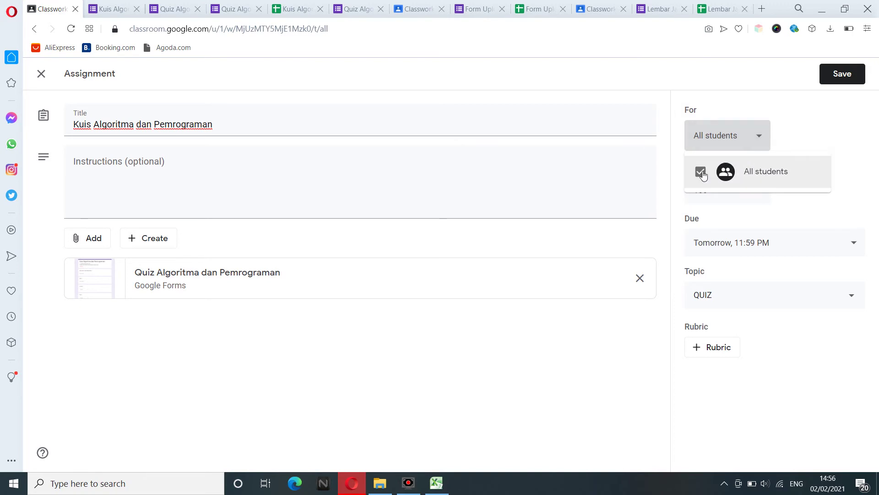
pyautogui.click(766, 136)
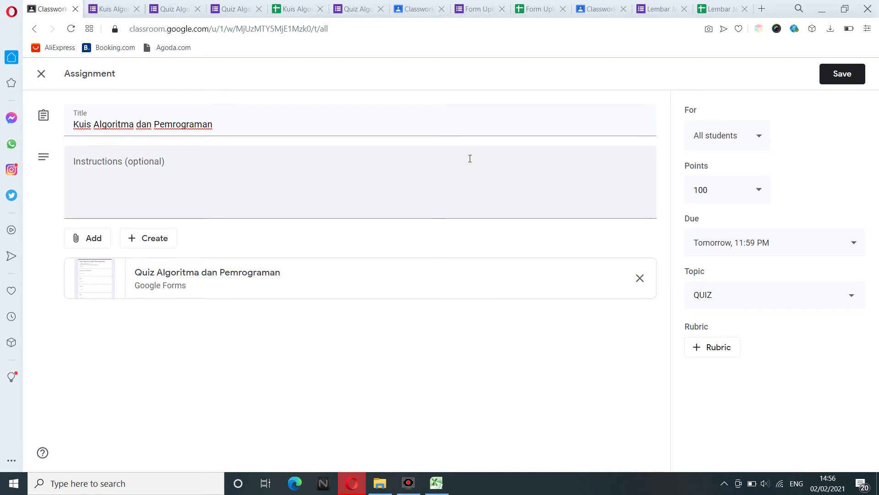
pyautogui.click(359, 9)
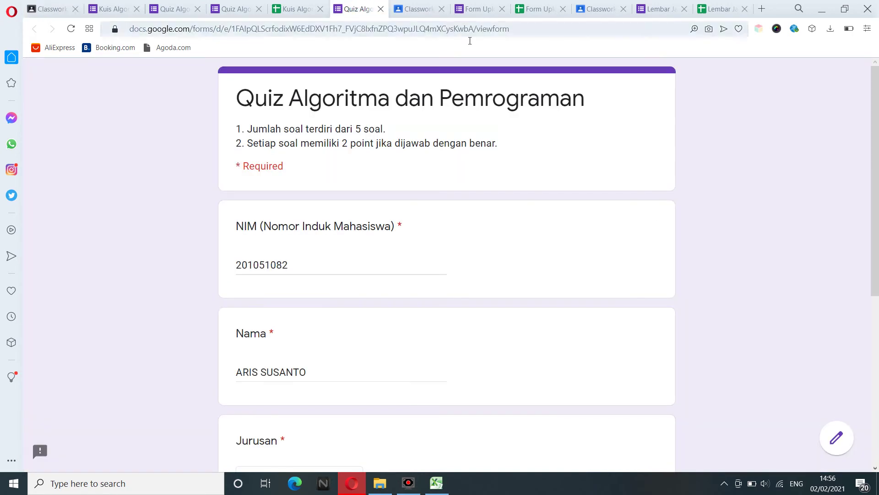
# Open the UAS answer-sheet assignment editor and confirm it remains assigned to all 81 students.
pyautogui.click(291, 7)
pyautogui.click(234, 4)
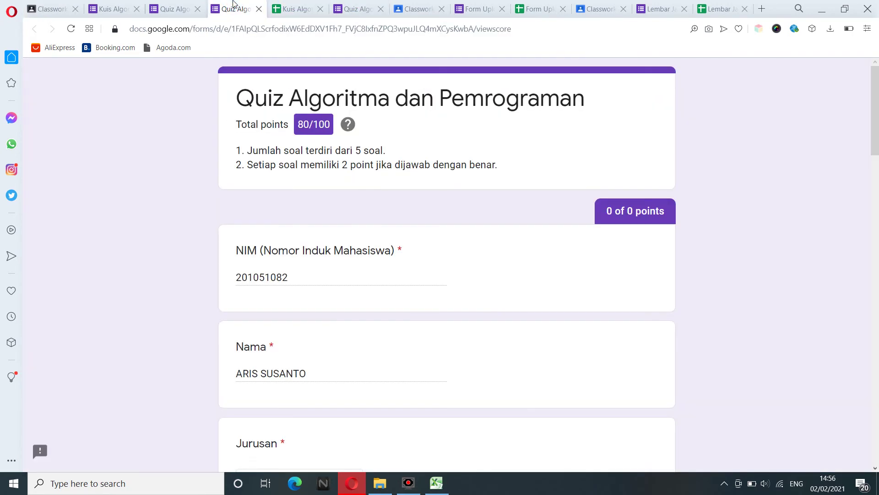
pyautogui.click(468, 5)
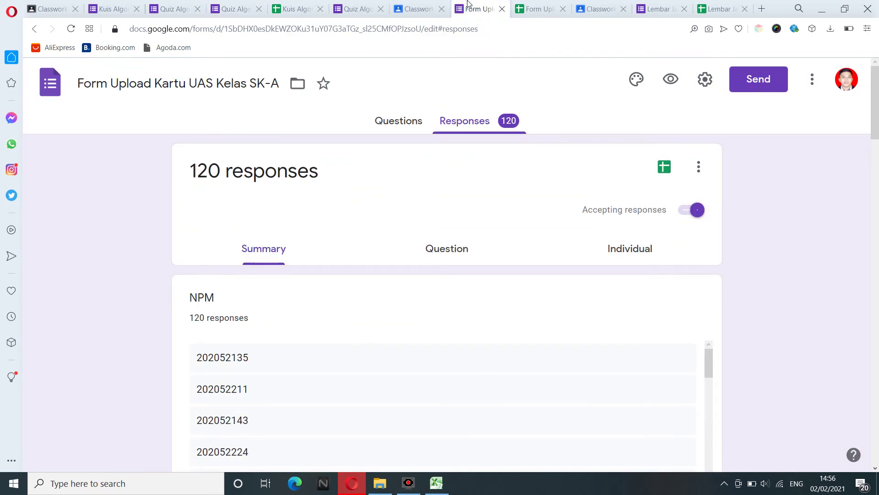
pyautogui.click(433, 5)
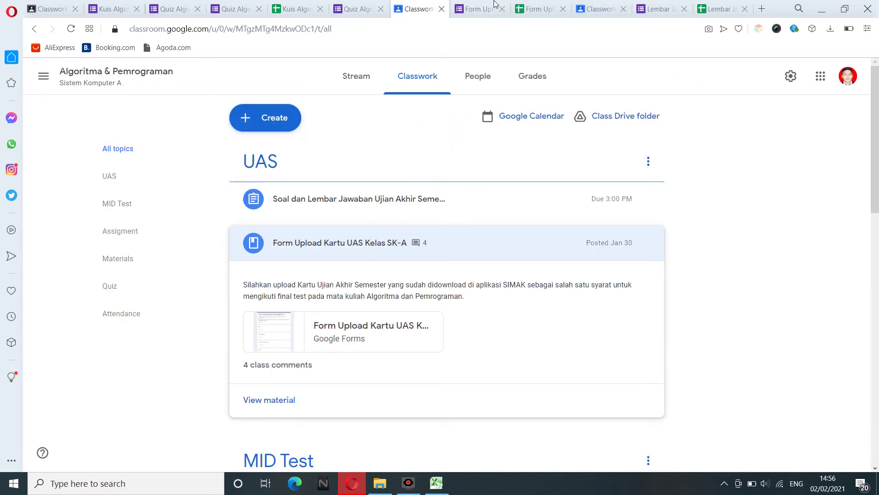
pyautogui.click(597, 8)
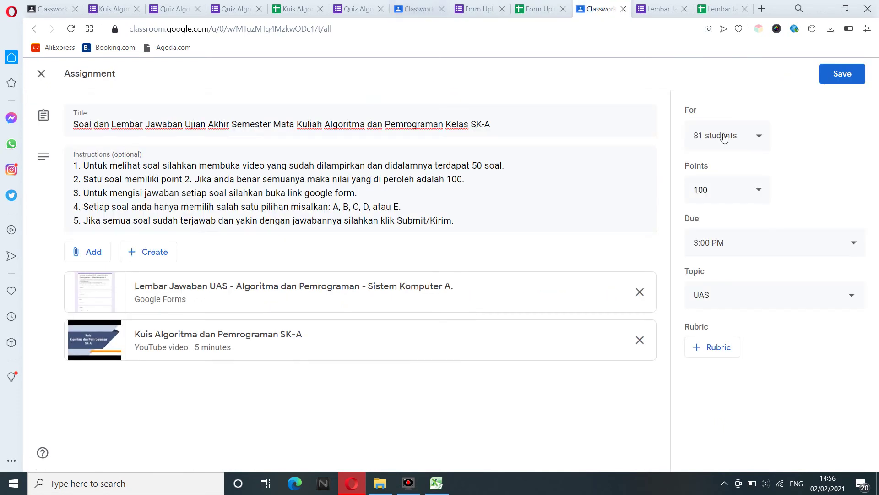
pyautogui.click(752, 140)
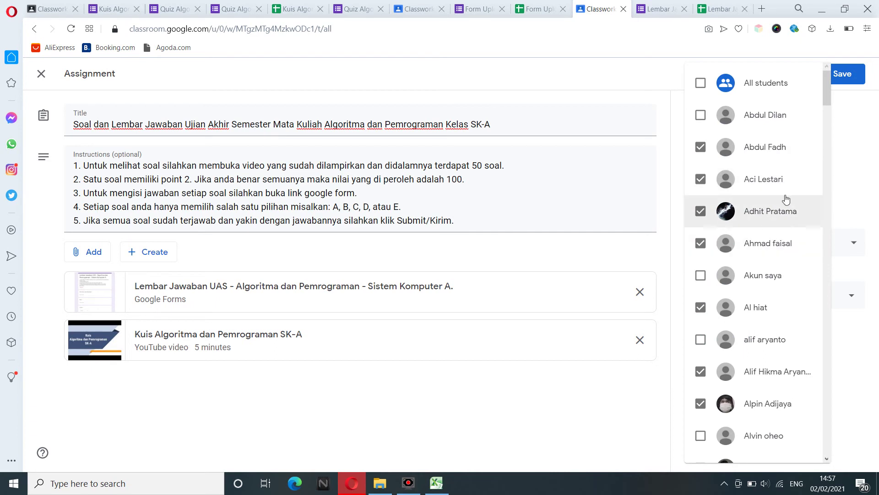
pyautogui.click(858, 170)
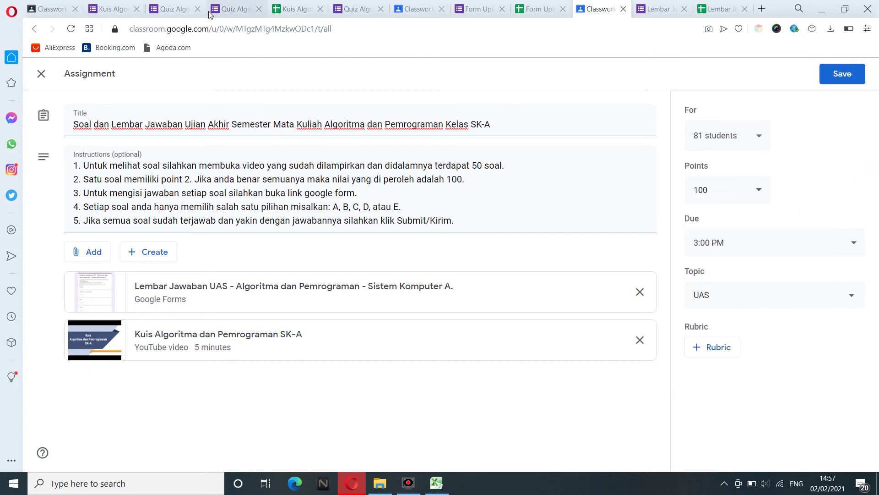
# Return to the quiz assignment editor and save the Kuis Algoritma dan Pemrograman changes.
pyautogui.click(64, 9)
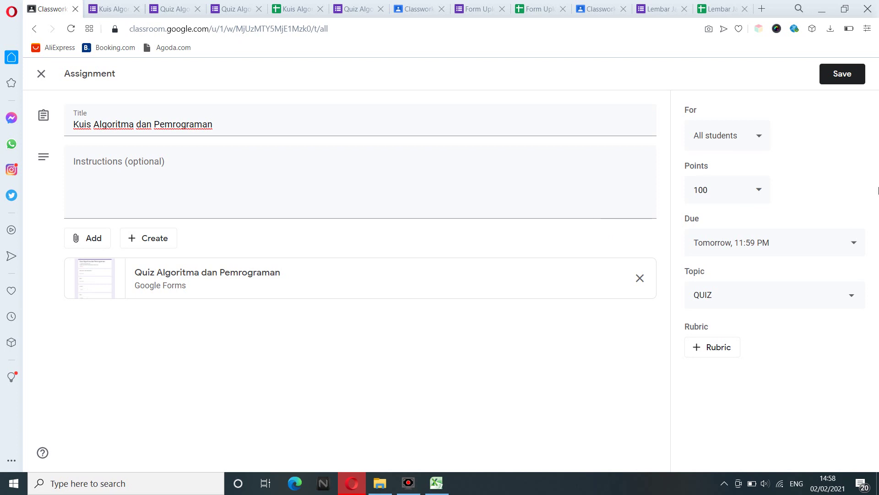
pyautogui.click(849, 76)
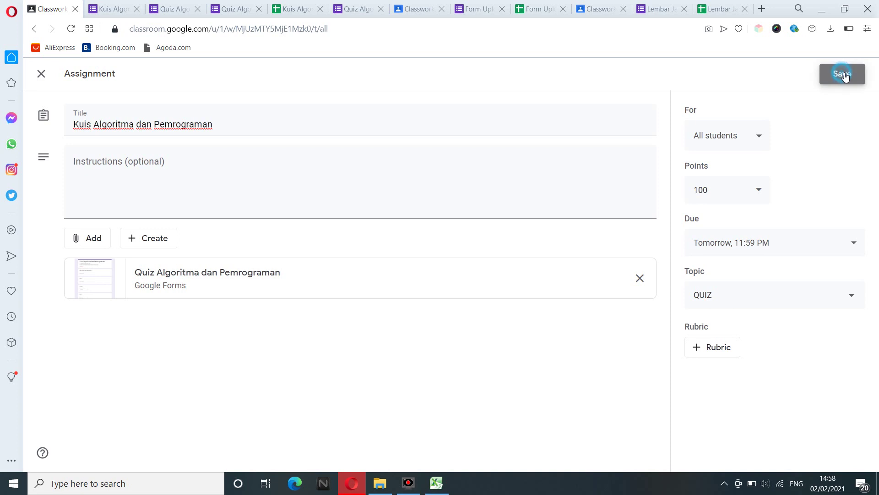
pyautogui.moveTo(409, 487)
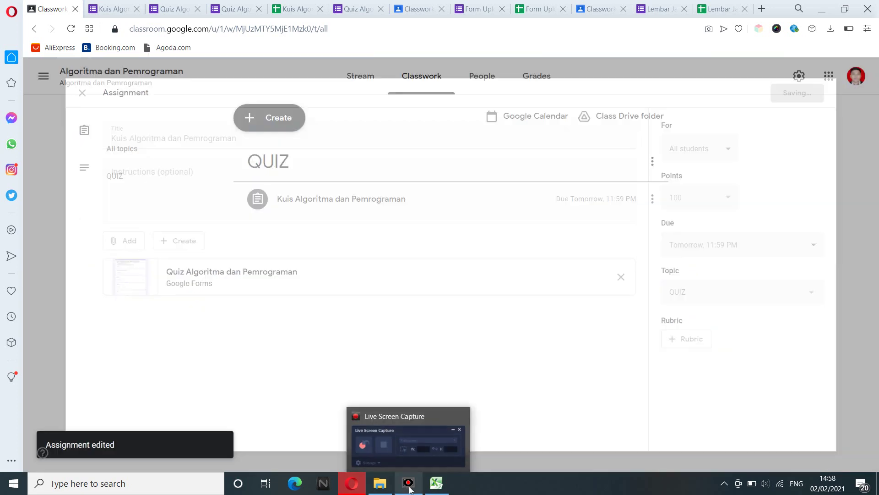